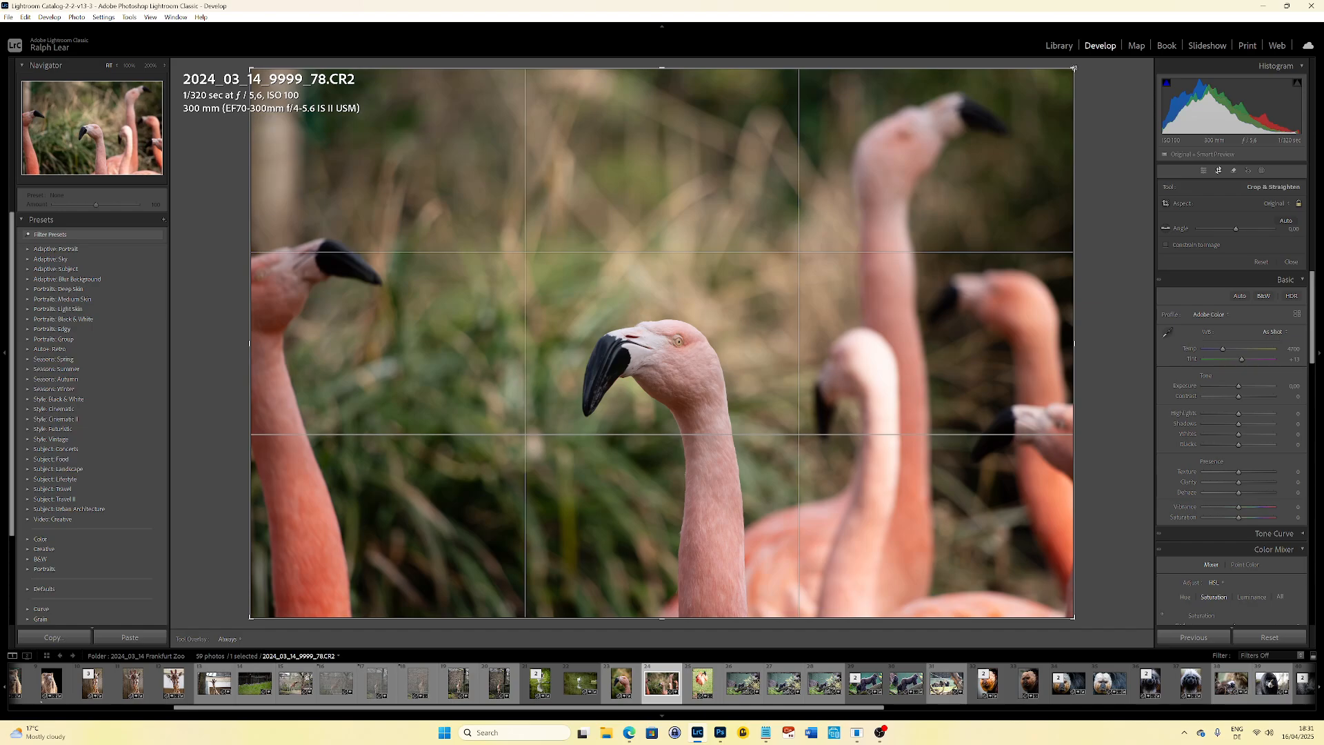
Crop the photo tightly around the central flamingo's head and neck, placing the eye near the upper-right thirds intersection.
drag(1073, 68, 1000, 185)
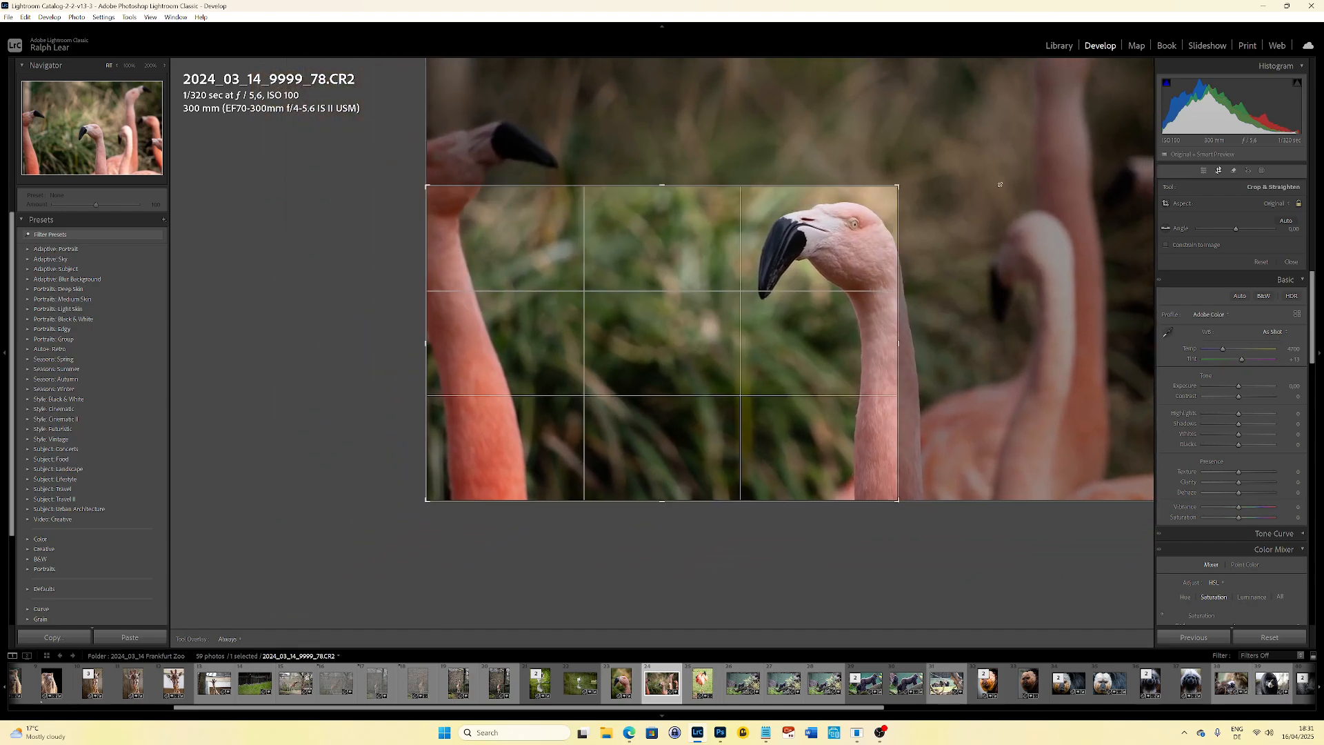
drag(754, 358, 633, 417)
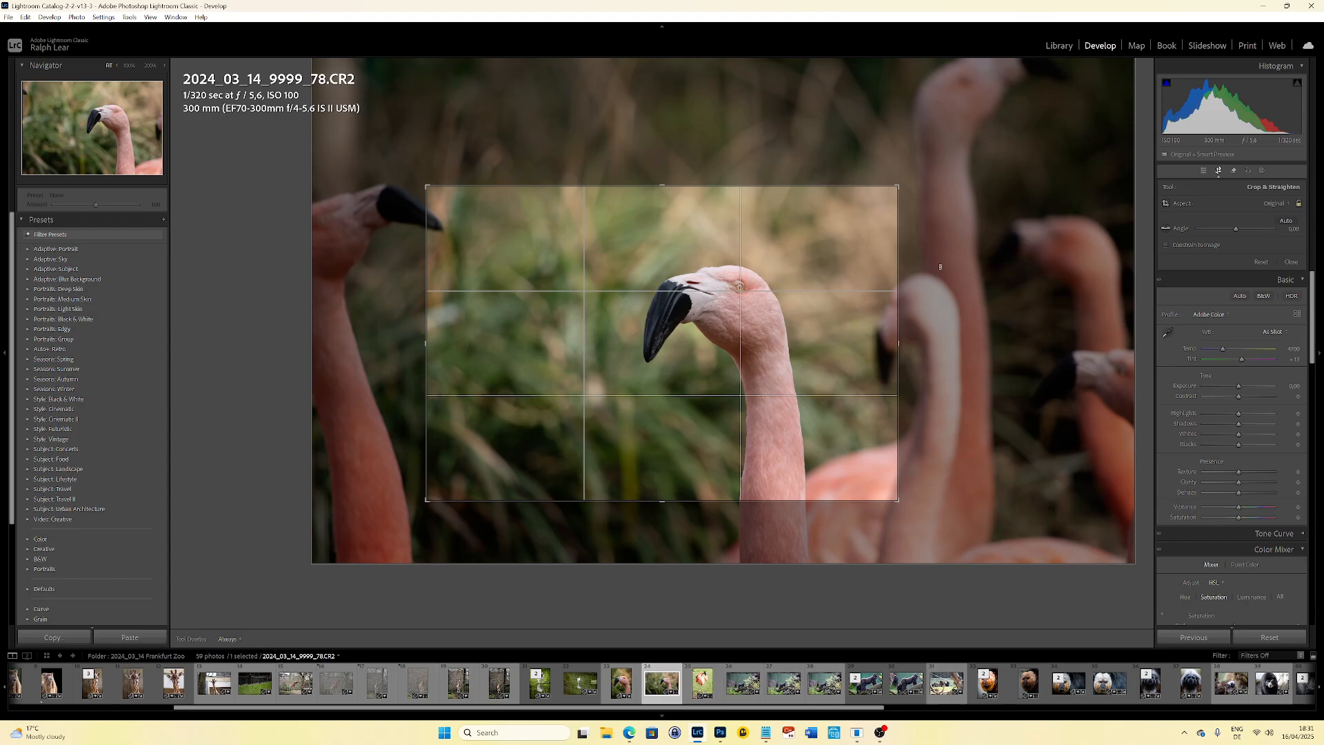
key(Return)
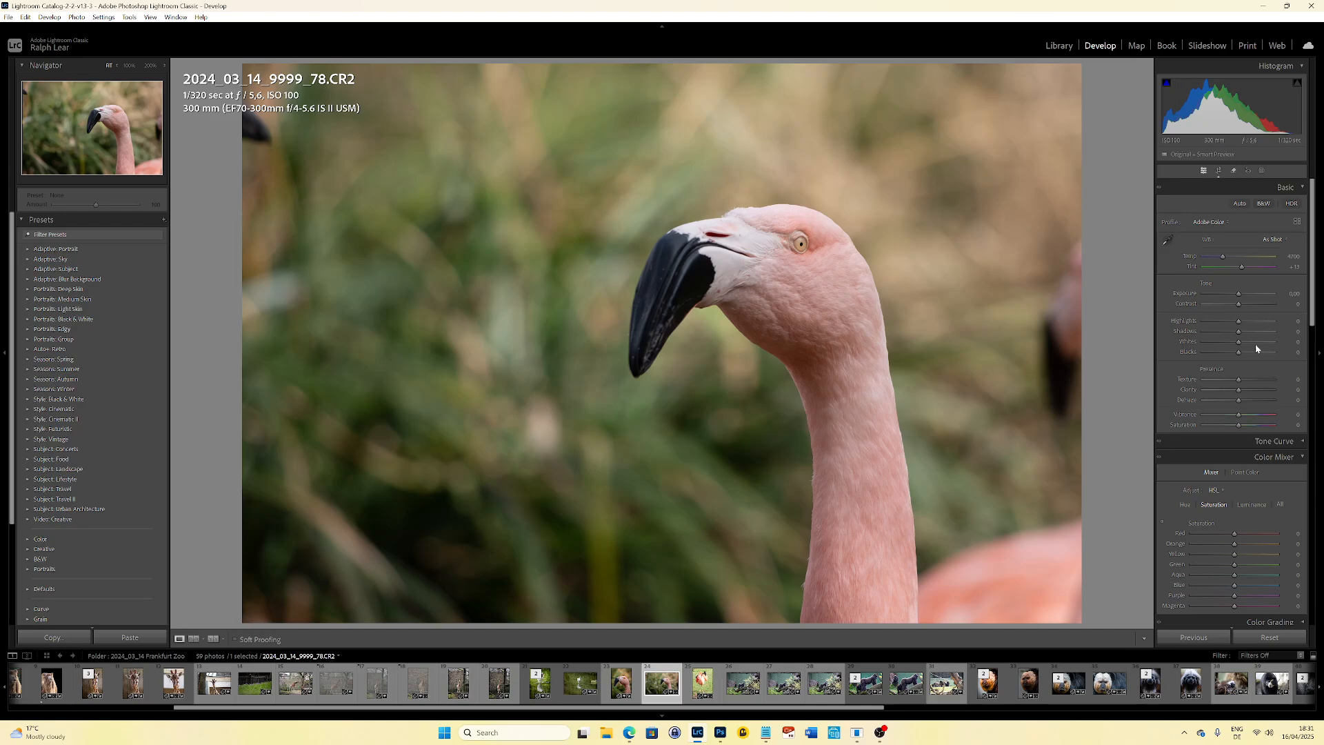
Adjust the photo's tone to Highlights -100, Shadows +100, Whites +50 and Blacks +24.
drag(1238, 322, 1104, 339)
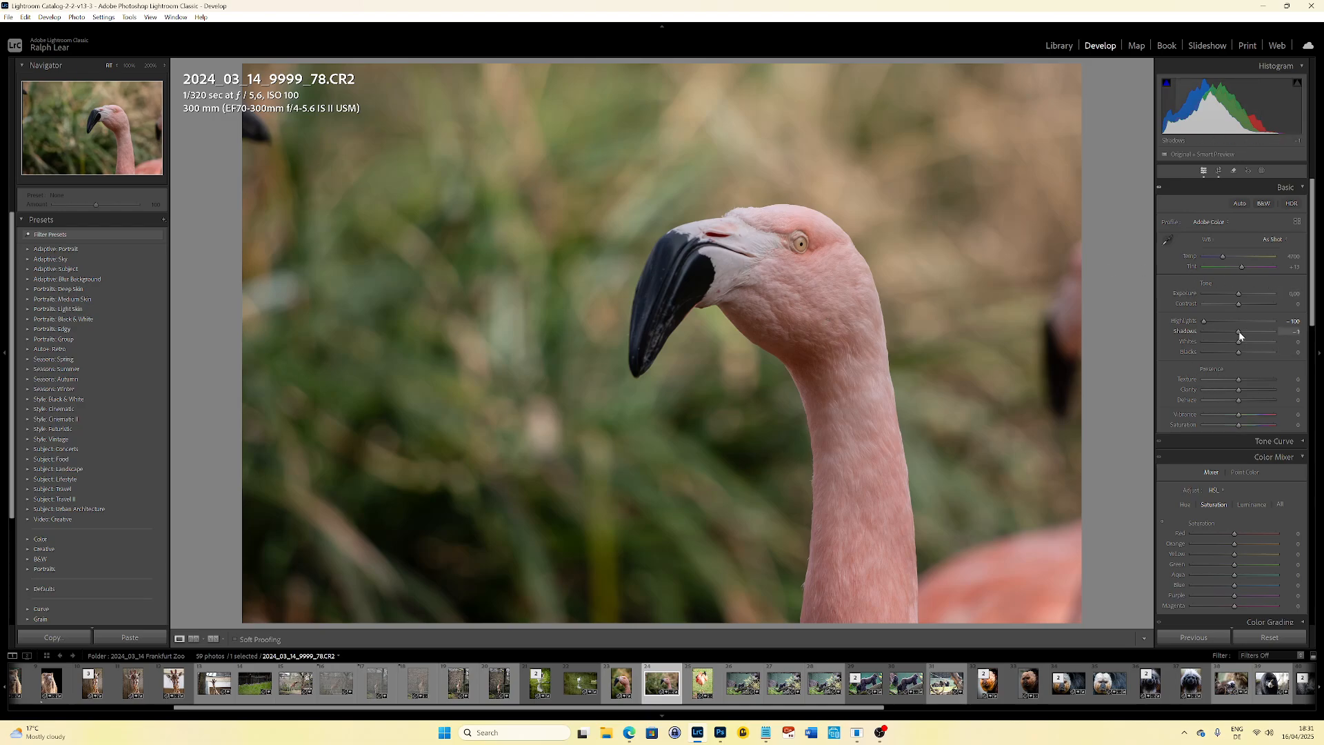
drag(1239, 332, 1275, 333)
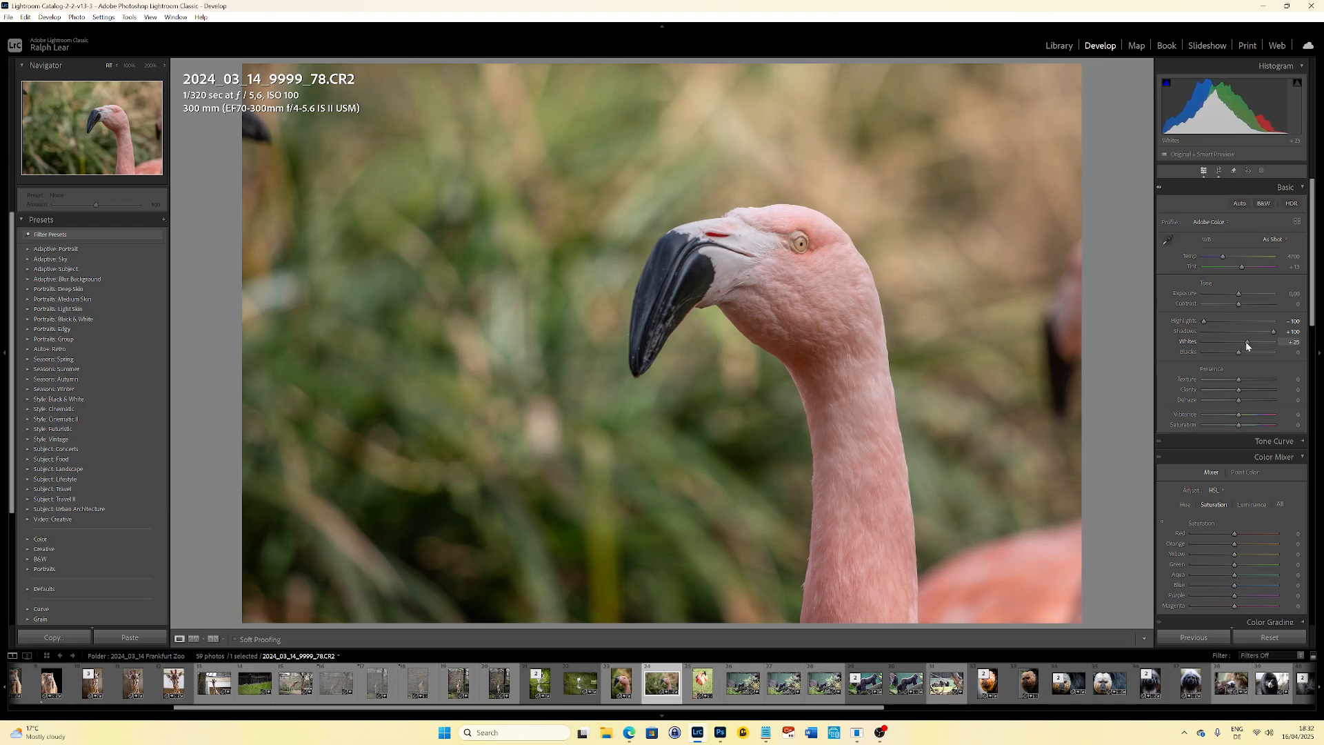
drag(1246, 341, 1263, 357)
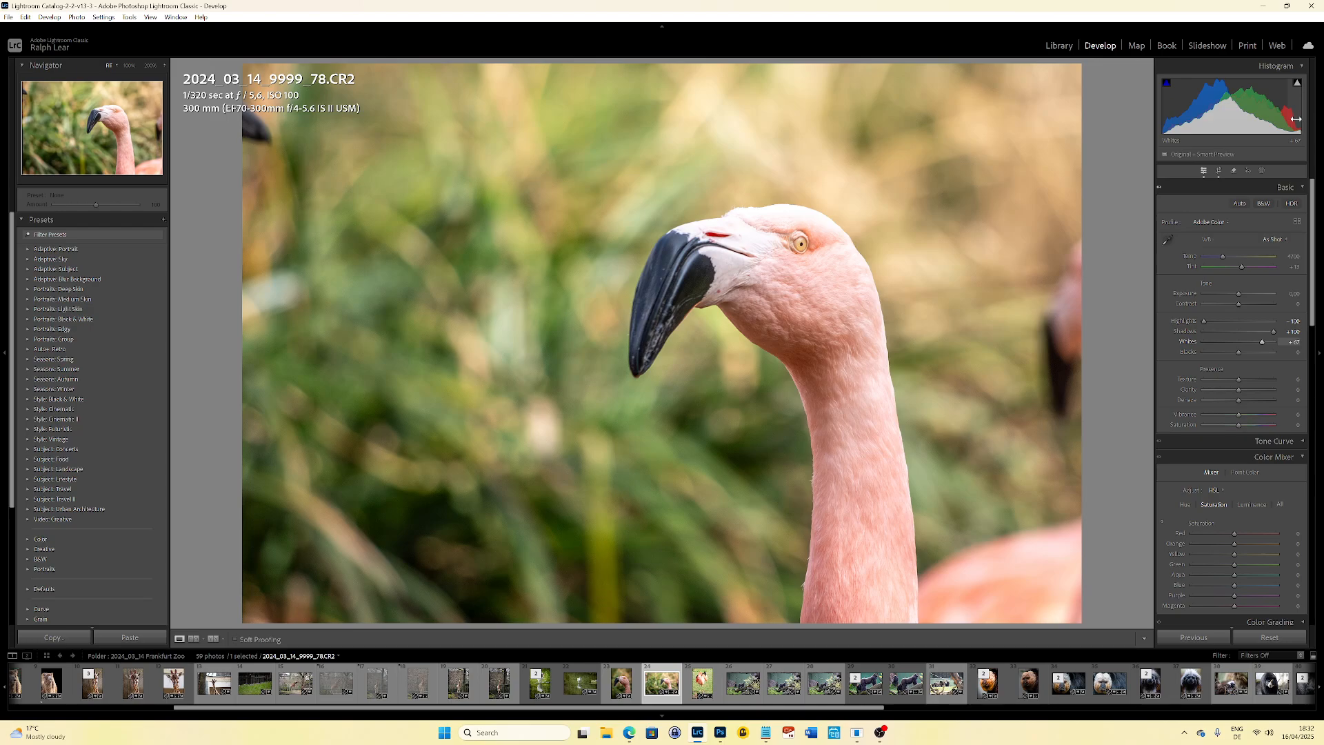
drag(1296, 118, 1285, 119)
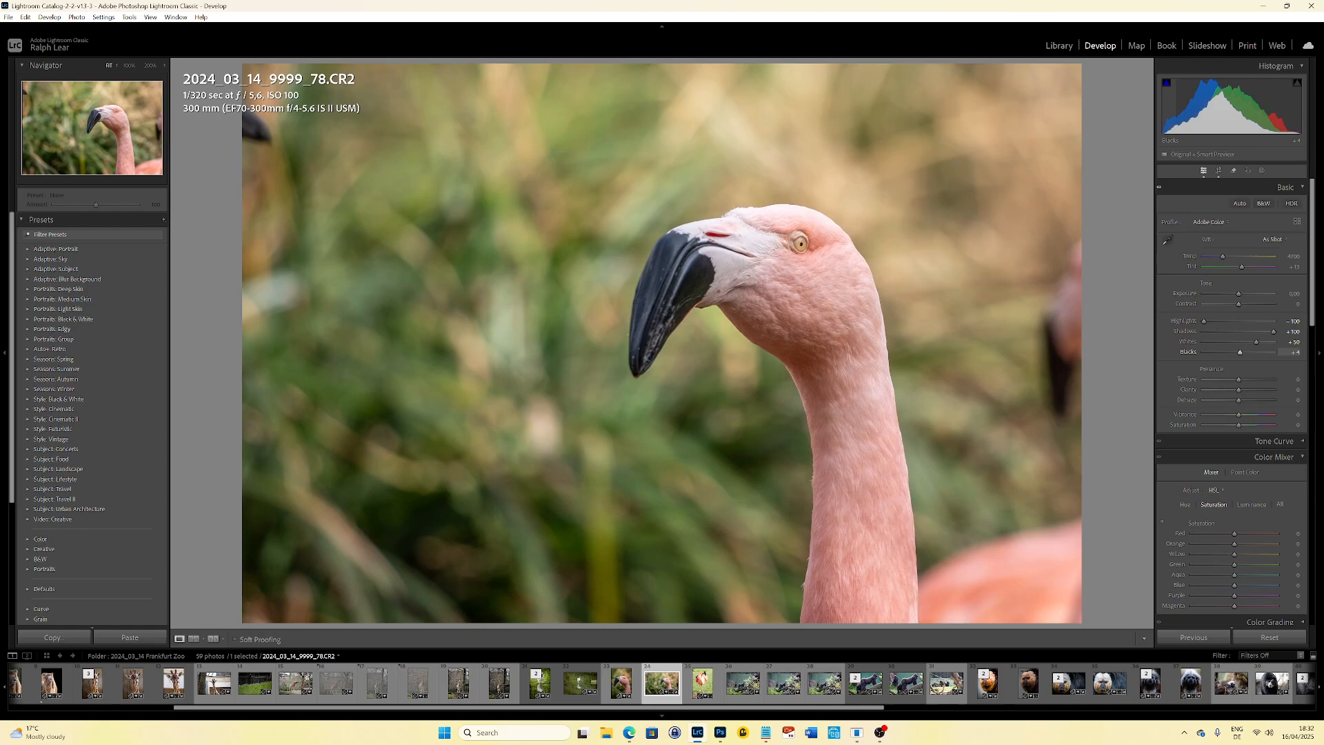
drag(1181, 114, 1195, 114)
Send the adjusted flamingo photo to Adobe Photoshop 2025 for editing.
right_click(711, 323)
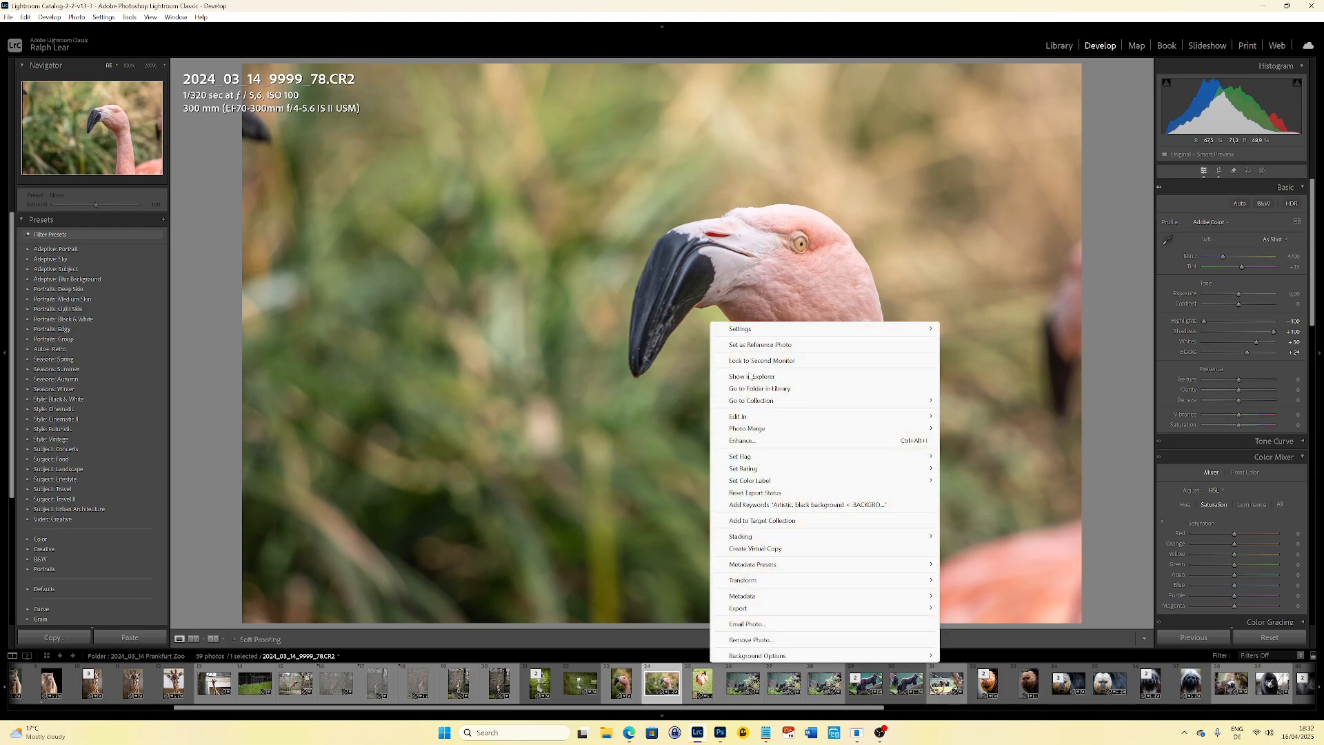
mouse_move(788, 417)
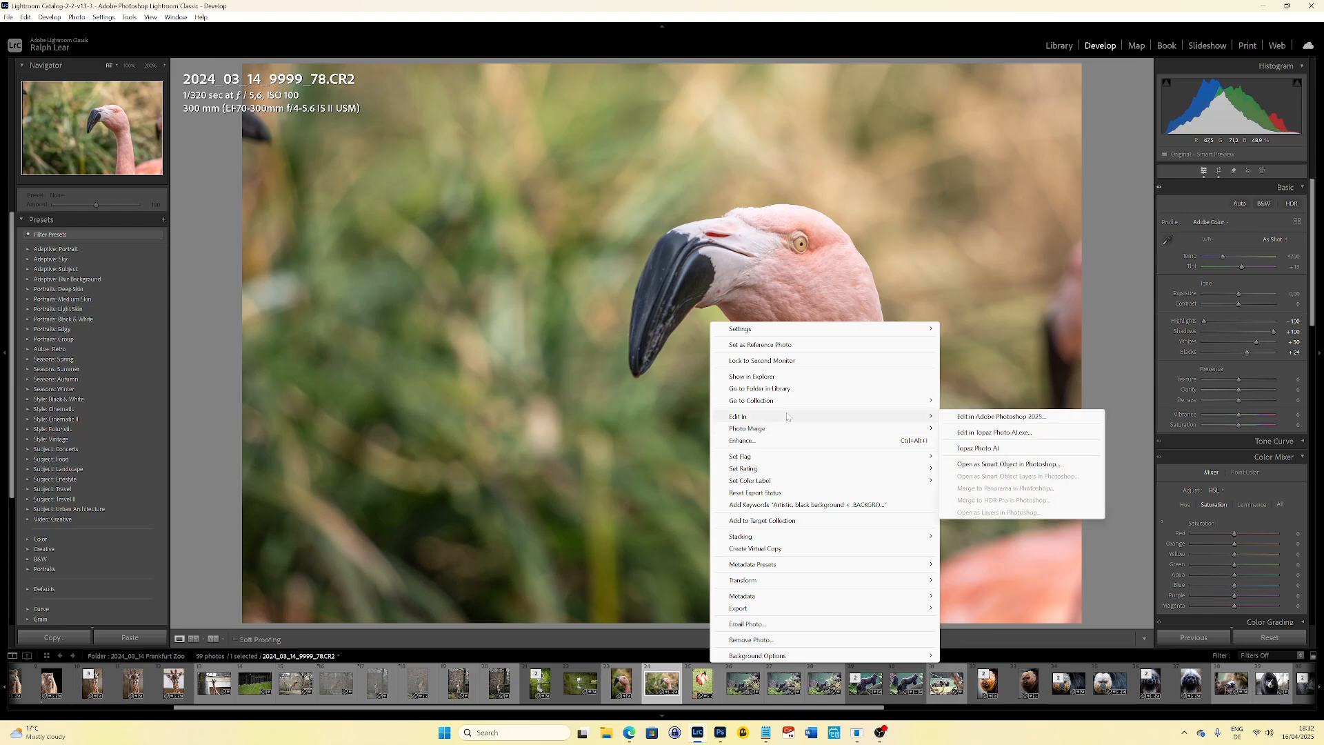
click(991, 416)
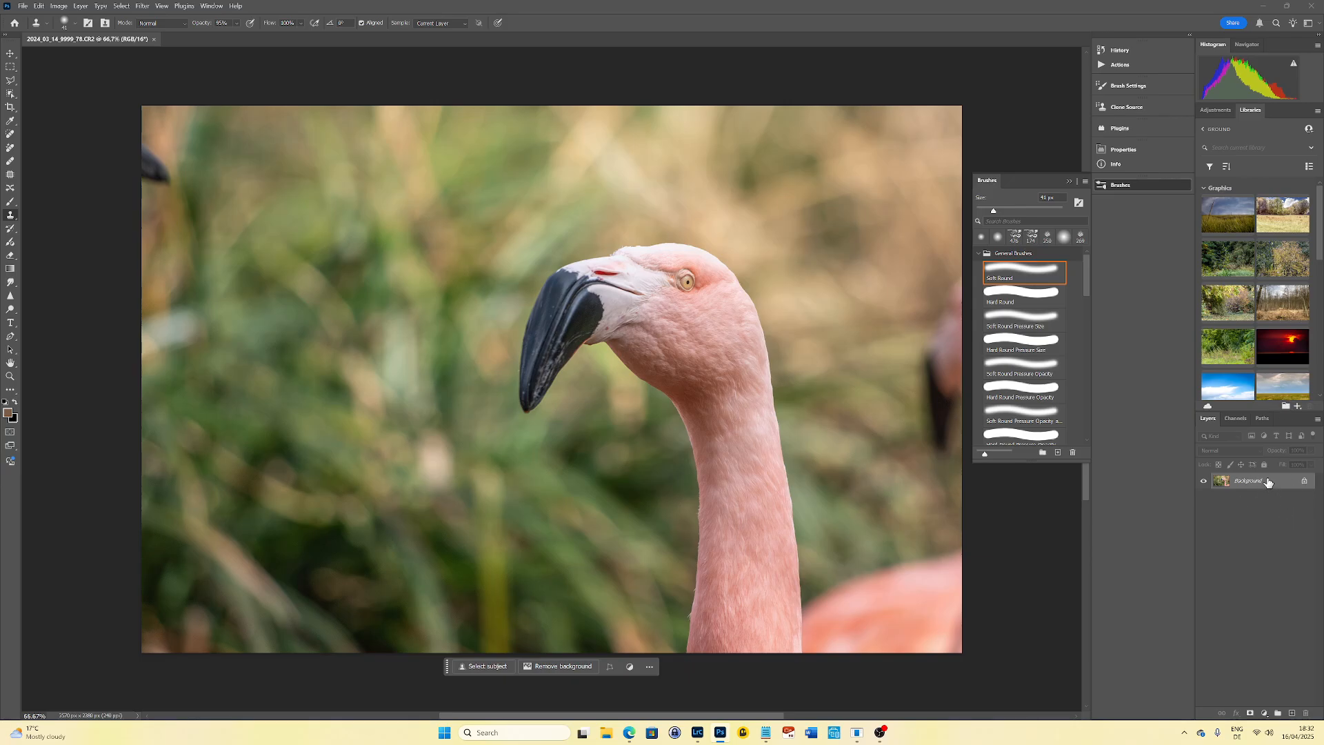
Duplicate the Background layer, hide the original, and apply a Gaussian Blur to the copy with the preset radius.
drag(1268, 481, 1287, 713)
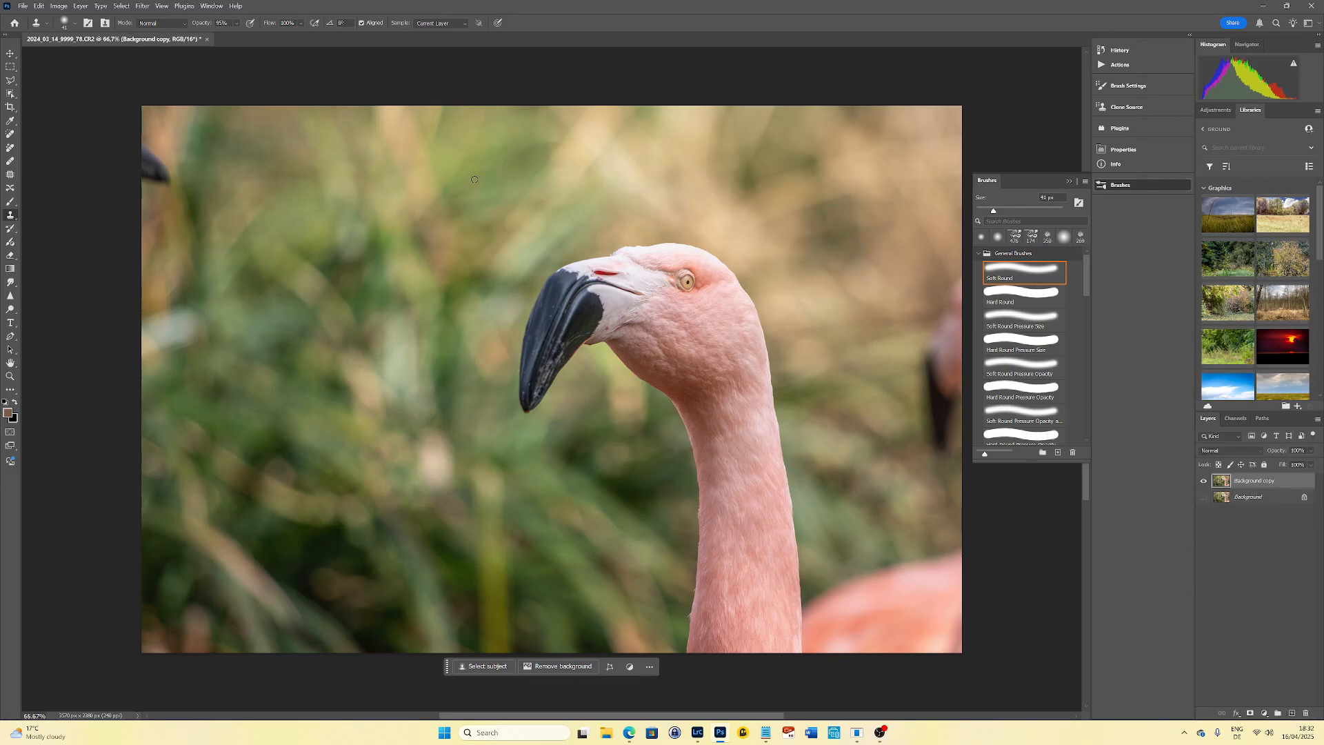
click(141, 7)
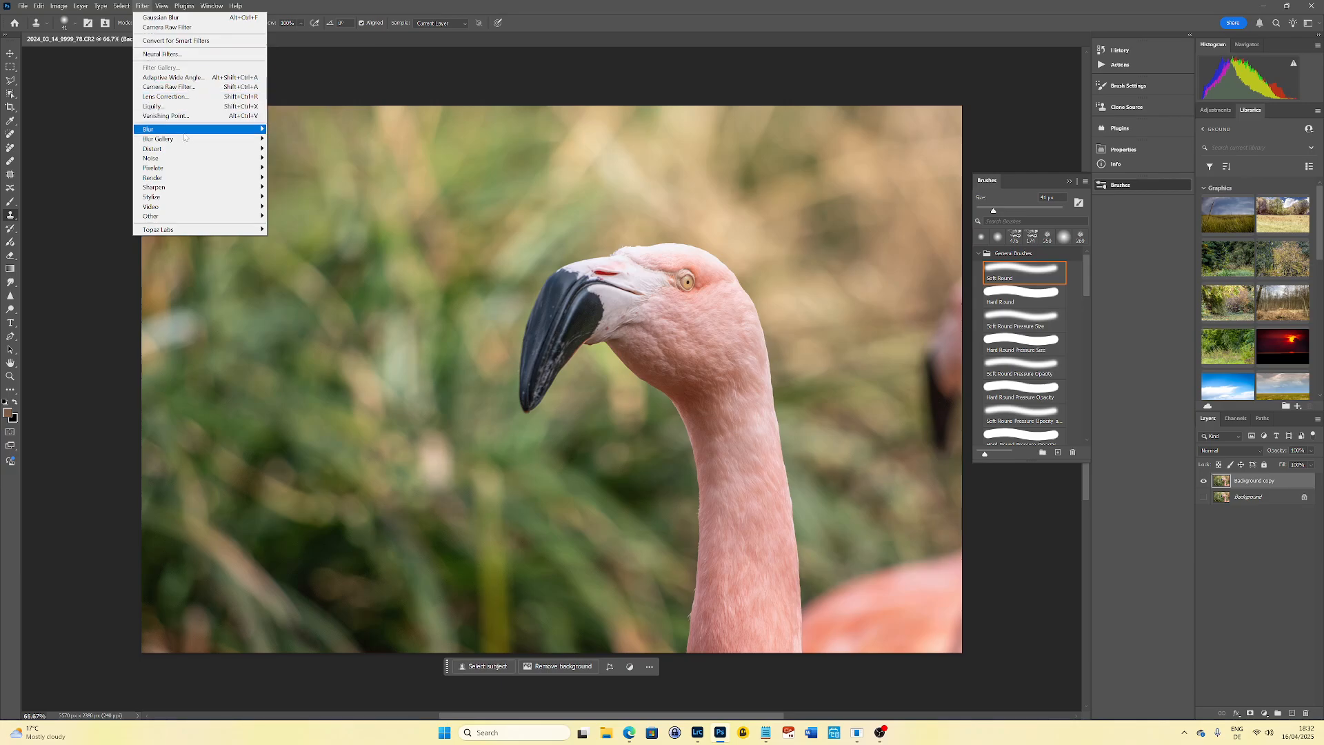
mouse_move(185, 131)
click(289, 170)
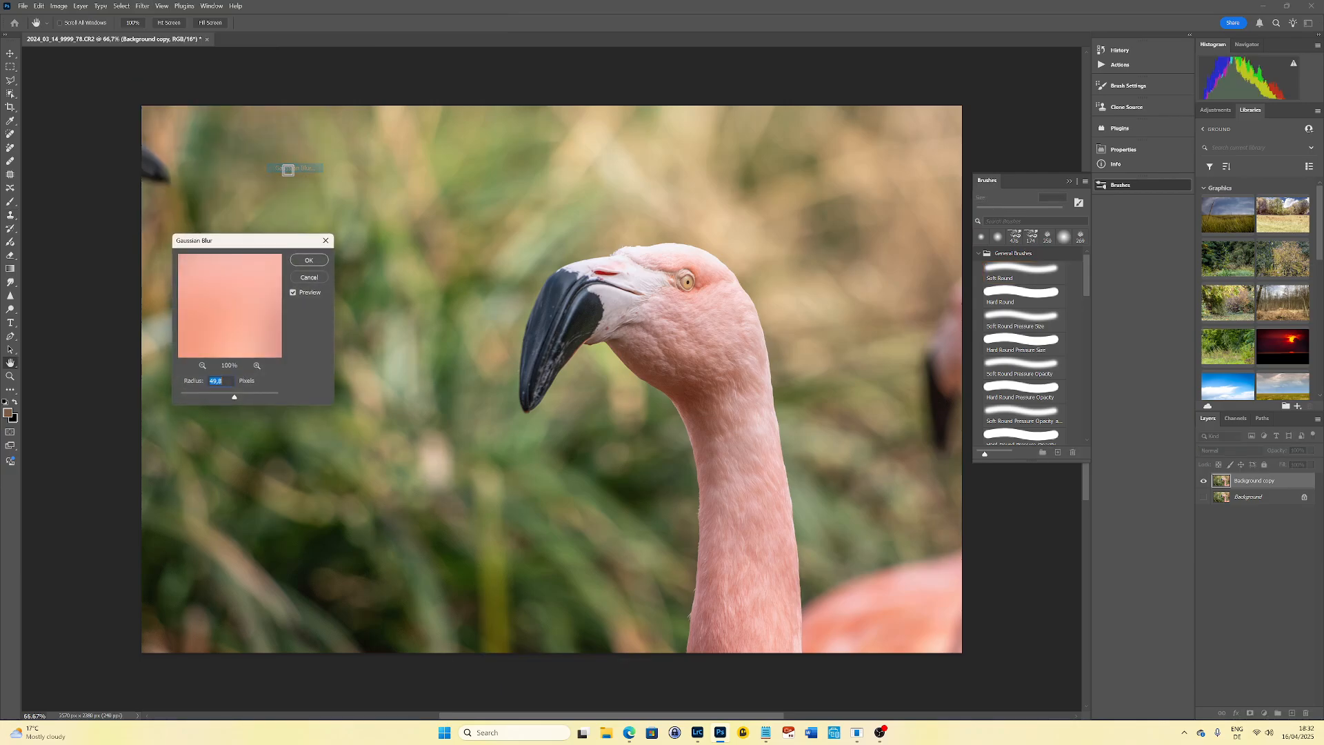
click(309, 260)
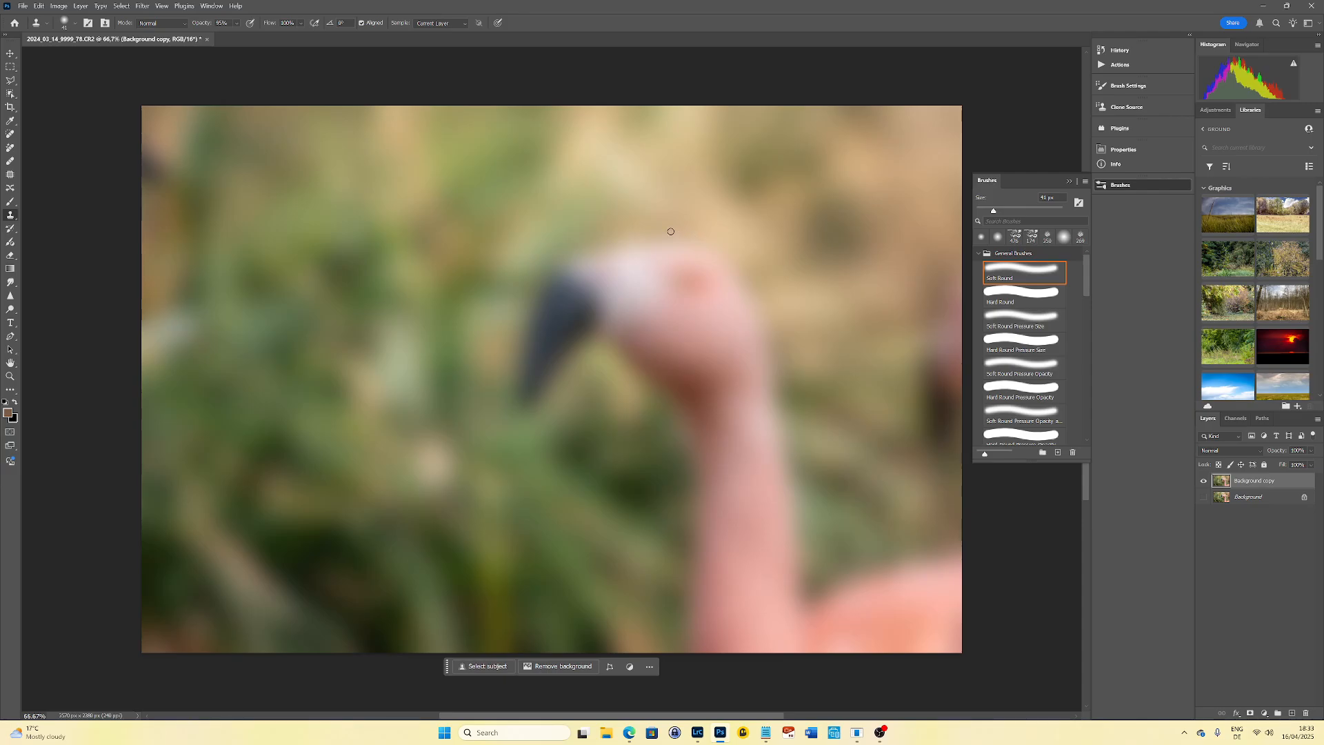
Smudge the whole blurred layer with a Kyle's Concept brush, blending the flamingo's head and neck and the grass into a painterly backdrop.
click(1015, 237)
click(1032, 238)
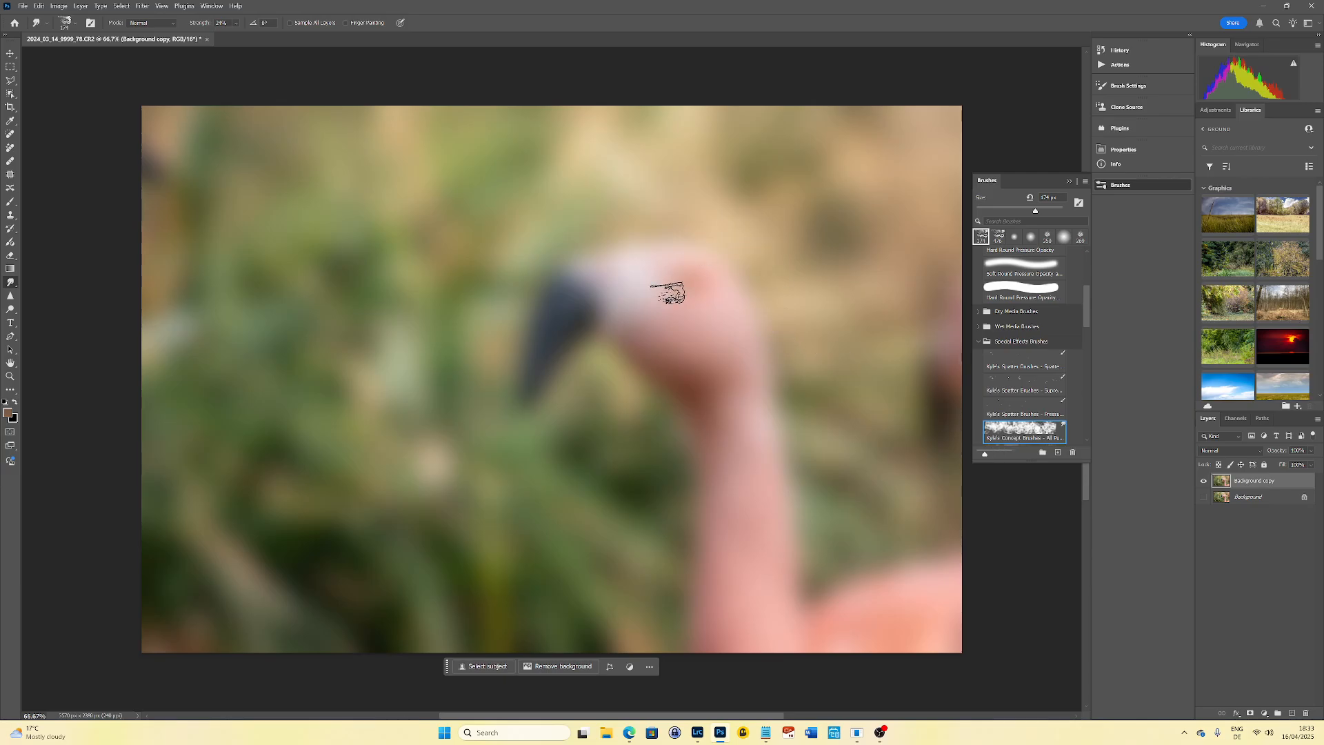
mouse_move(666, 278)
mouse_down()
mouse_move(621, 130)
mouse_move(555, 260)
mouse_move(607, 279)
mouse_move(473, 210)
mouse_move(591, 290)
mouse_move(304, 283)
mouse_move(404, 220)
mouse_move(518, 230)
mouse_move(320, 206)
mouse_move(464, 237)
mouse_move(327, 172)
mouse_up()
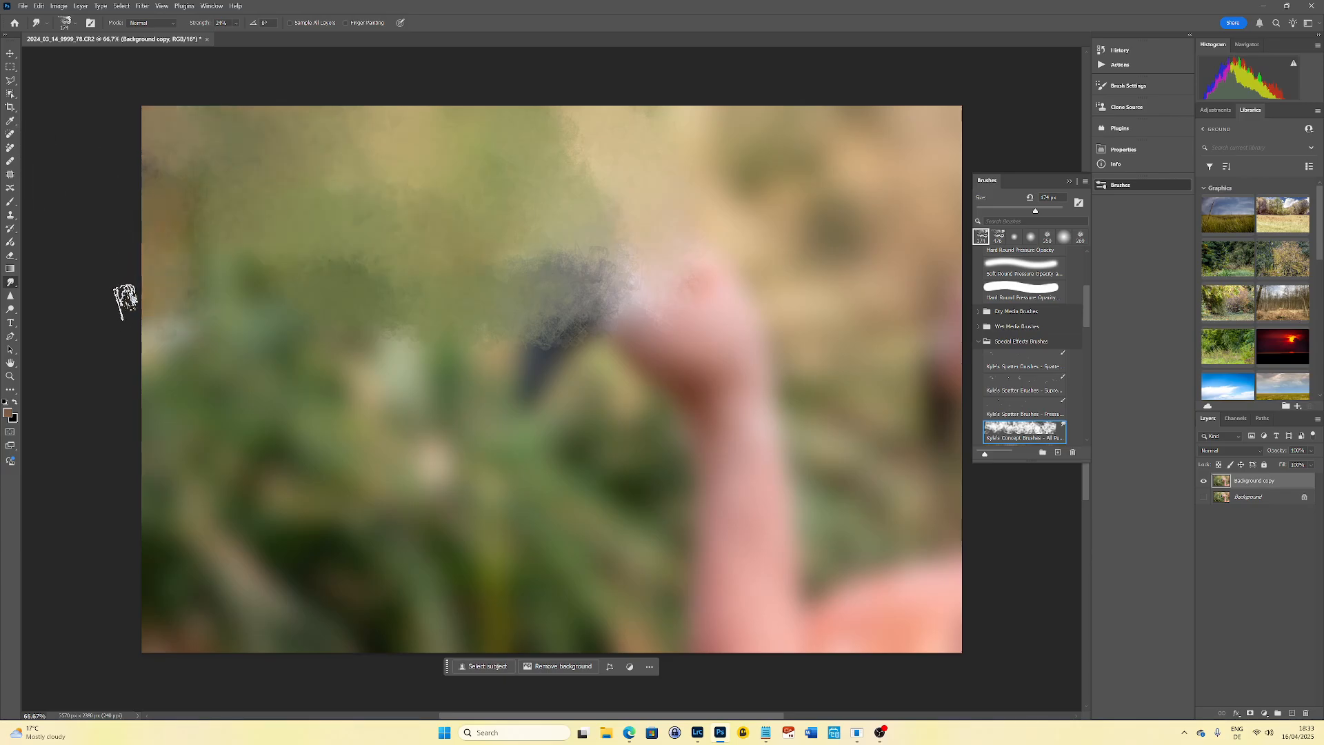
scroll(292, 328, down, 1)
mouse_move(292, 329)
mouse_down()
mouse_move(367, 289)
mouse_move(257, 383)
mouse_move(150, 373)
mouse_move(155, 406)
mouse_up()
mouse_move(659, 400)
mouse_down()
mouse_move(637, 364)
mouse_move(281, 452)
mouse_move(511, 344)
mouse_move(251, 379)
mouse_move(404, 453)
mouse_move(263, 443)
mouse_move(124, 509)
mouse_move(193, 550)
mouse_move(162, 618)
mouse_up()
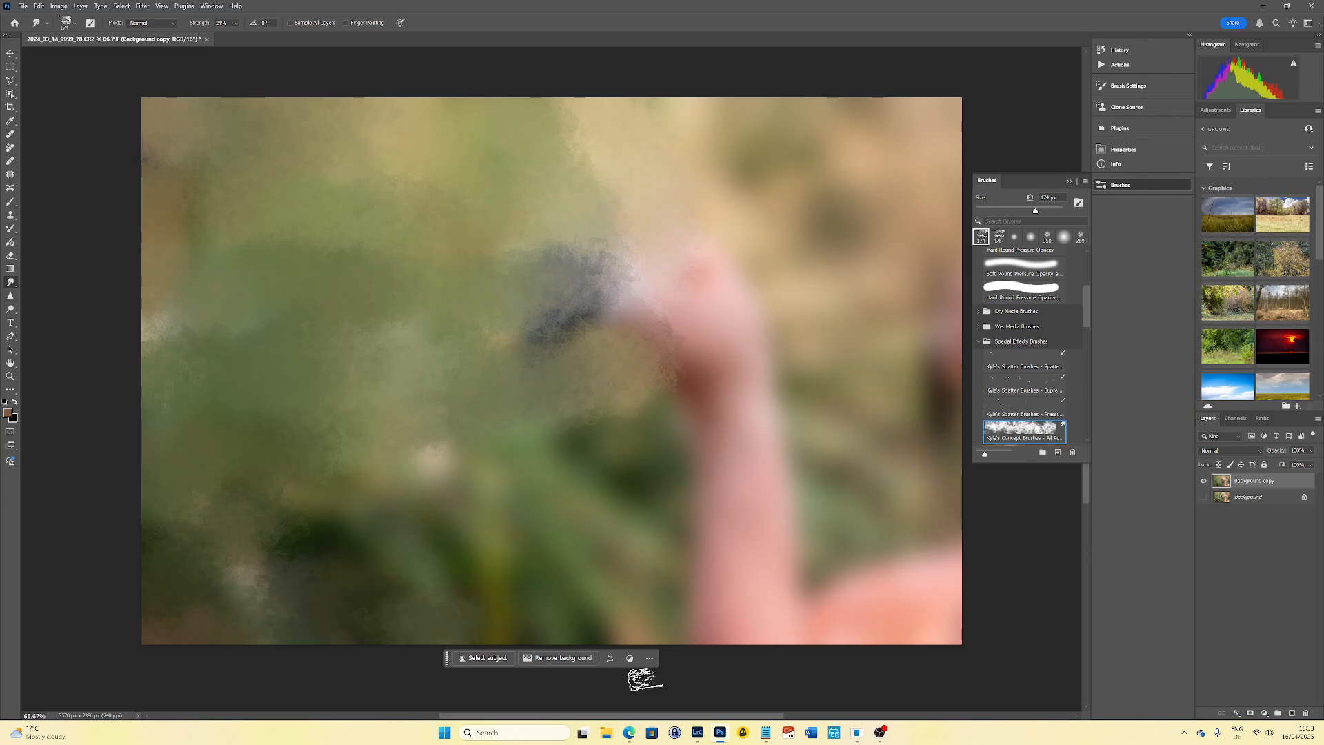
mouse_move(355, 459)
mouse_down()
mouse_move(473, 483)
mouse_move(103, 562)
mouse_up()
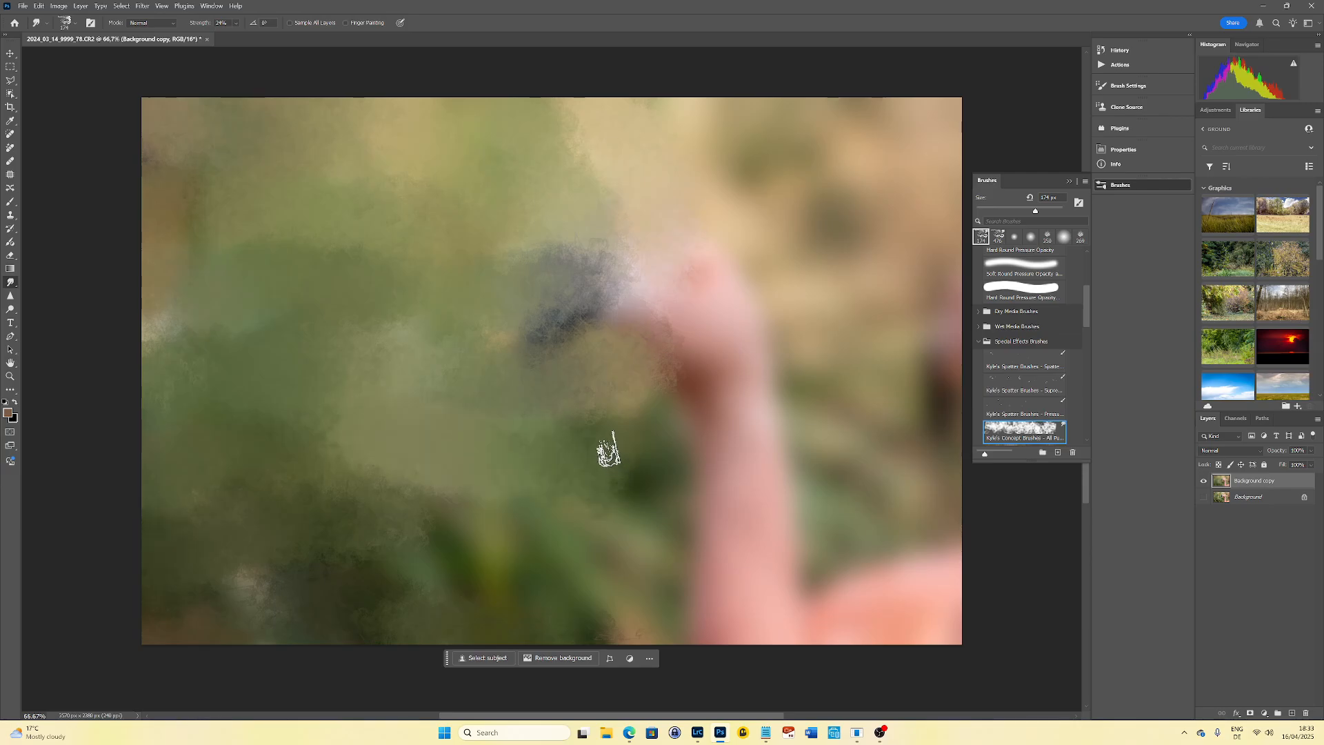
drag(676, 393, 765, 351)
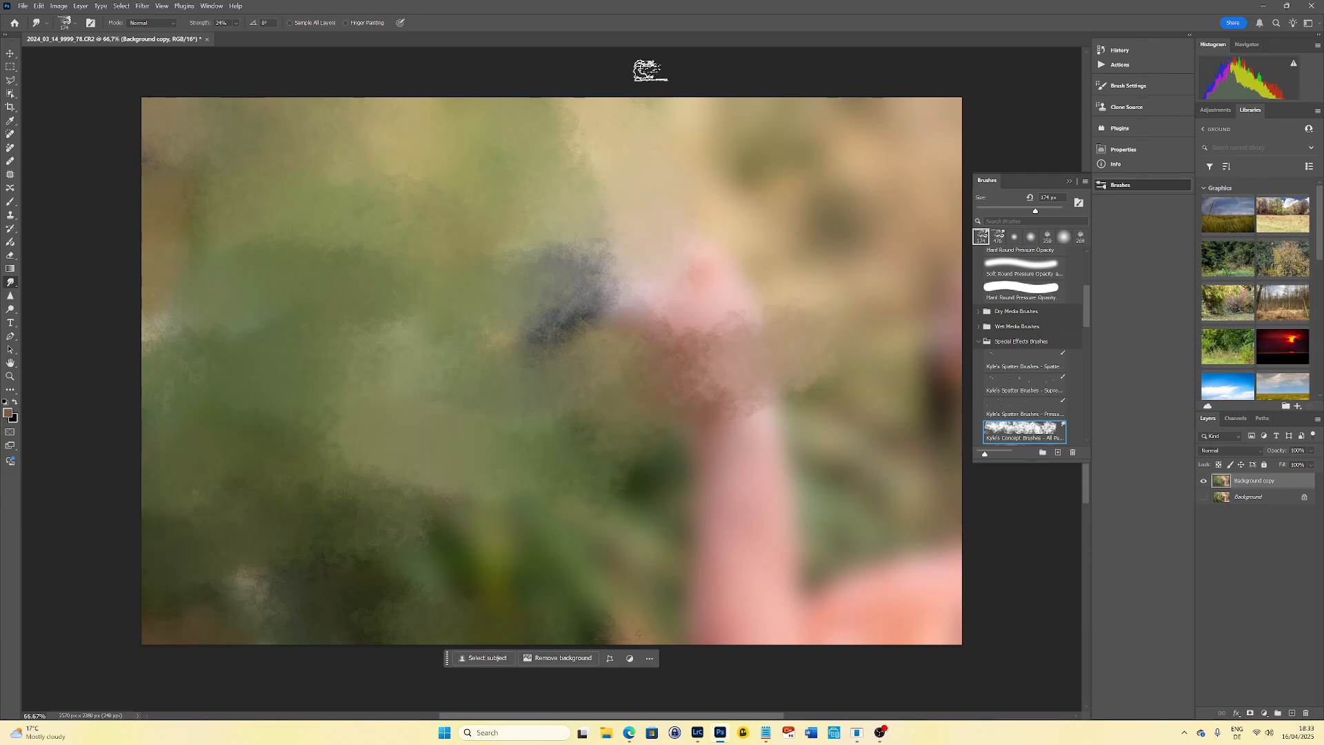
drag(689, 224, 849, 151)
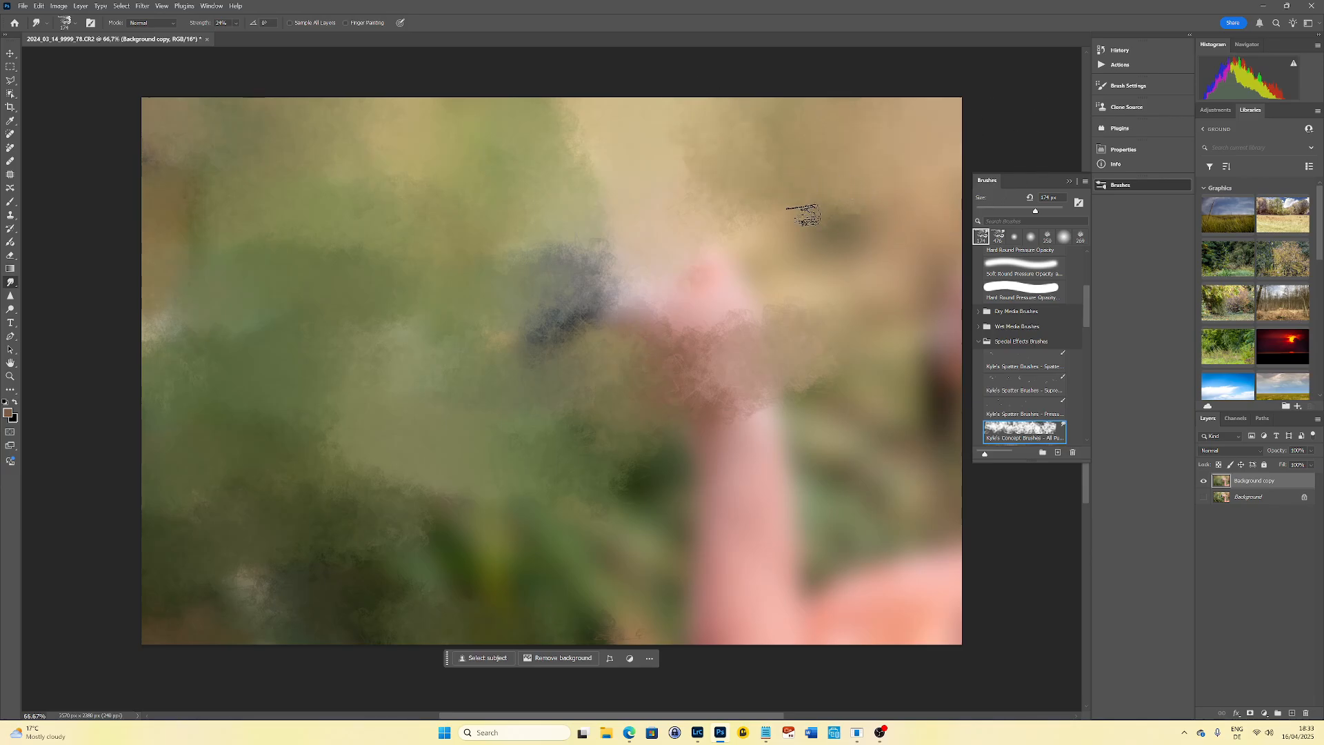
drag(801, 213, 1104, 320)
mouse_move(907, 399)
mouse_down()
mouse_move(879, 396)
mouse_move(865, 347)
mouse_move(794, 283)
mouse_up()
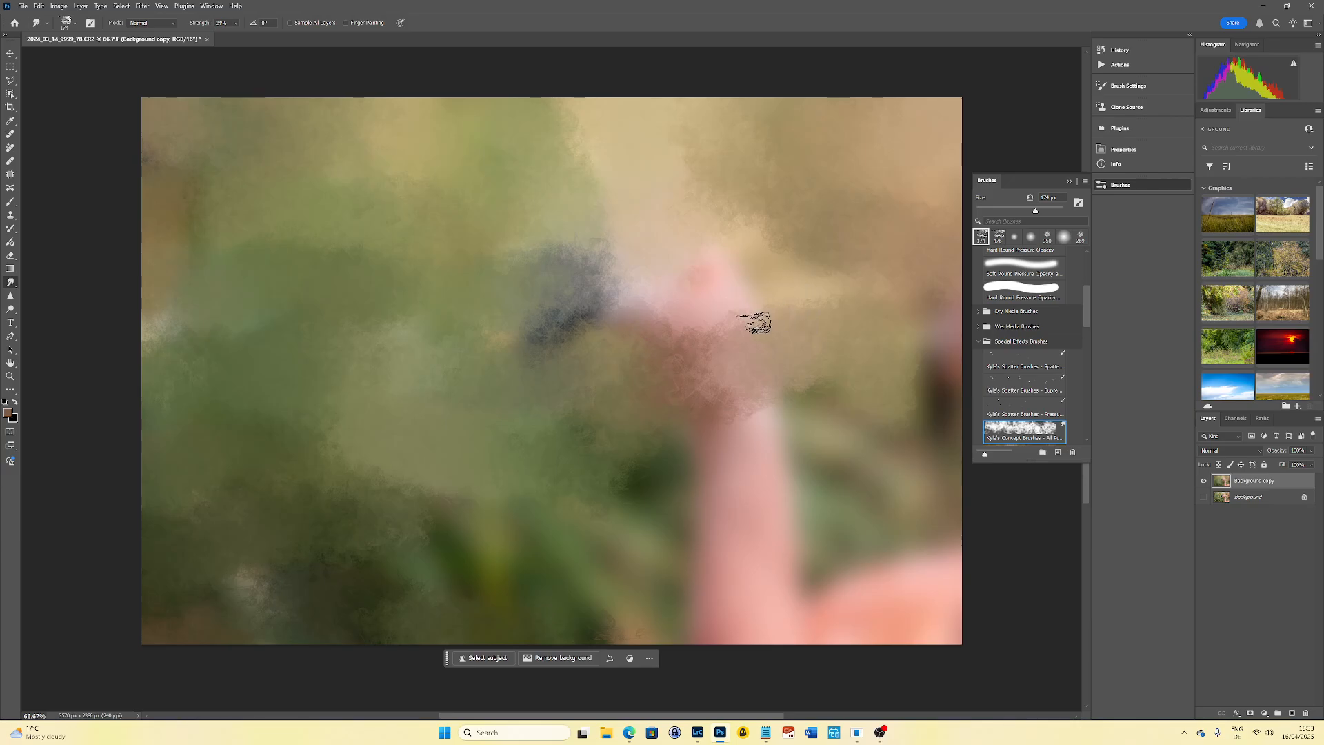
drag(700, 345, 749, 234)
mouse_move(585, 348)
mouse_down()
mouse_move(645, 364)
mouse_move(672, 539)
mouse_up()
drag(424, 562, 524, 507)
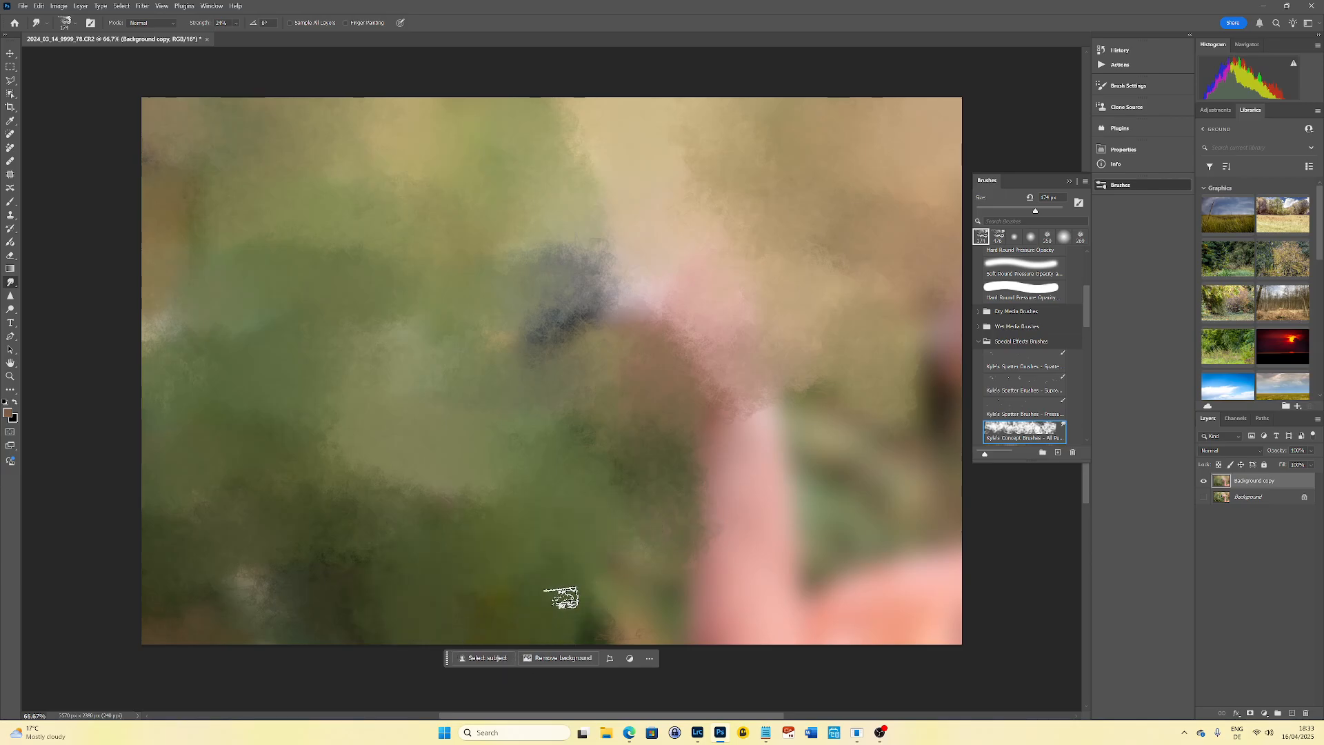
drag(646, 534, 611, 621)
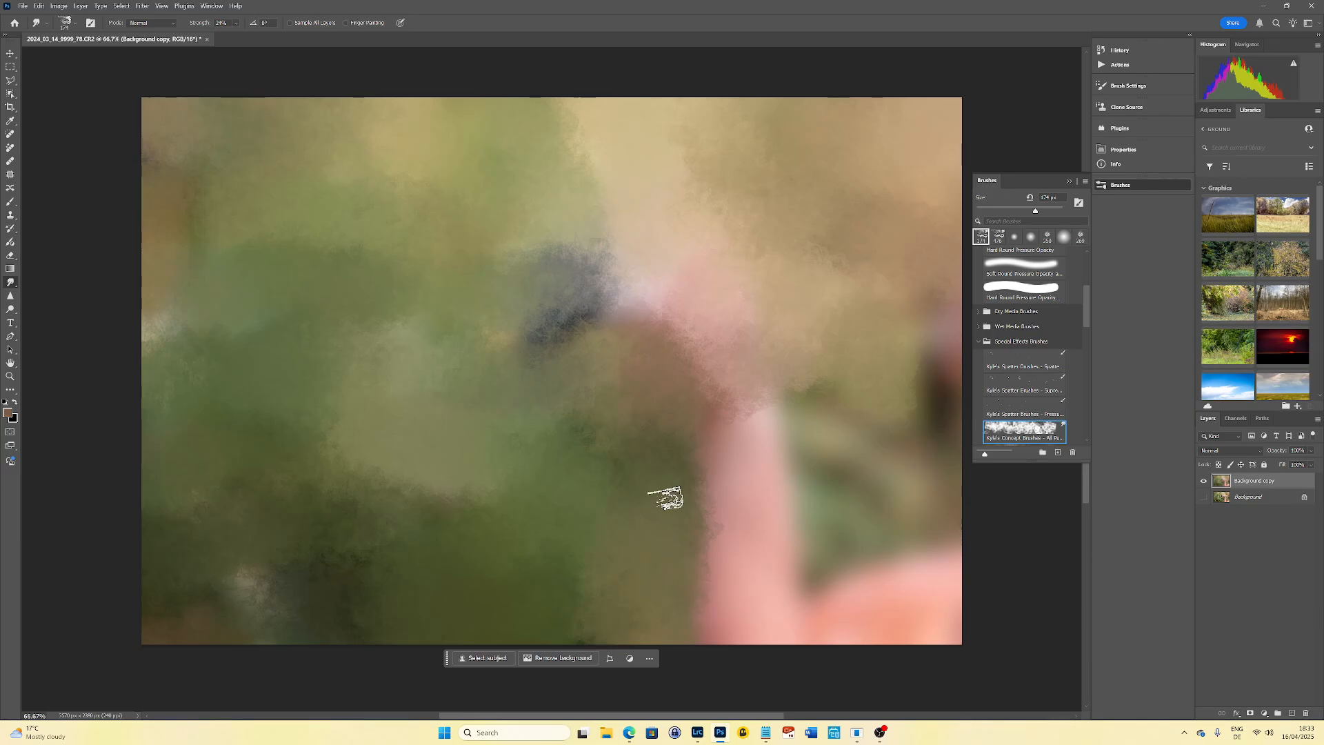
drag(659, 453, 739, 655)
mouse_move(705, 436)
mouse_down()
mouse_move(850, 615)
mouse_move(752, 535)
mouse_move(807, 626)
mouse_move(869, 614)
mouse_move(912, 499)
mouse_move(823, 552)
mouse_move(1023, 344)
mouse_move(936, 485)
mouse_move(837, 473)
mouse_move(906, 235)
mouse_move(738, 552)
mouse_move(857, 323)
mouse_move(816, 449)
mouse_move(766, 466)
mouse_move(780, 404)
mouse_move(820, 480)
mouse_move(1023, 334)
mouse_up()
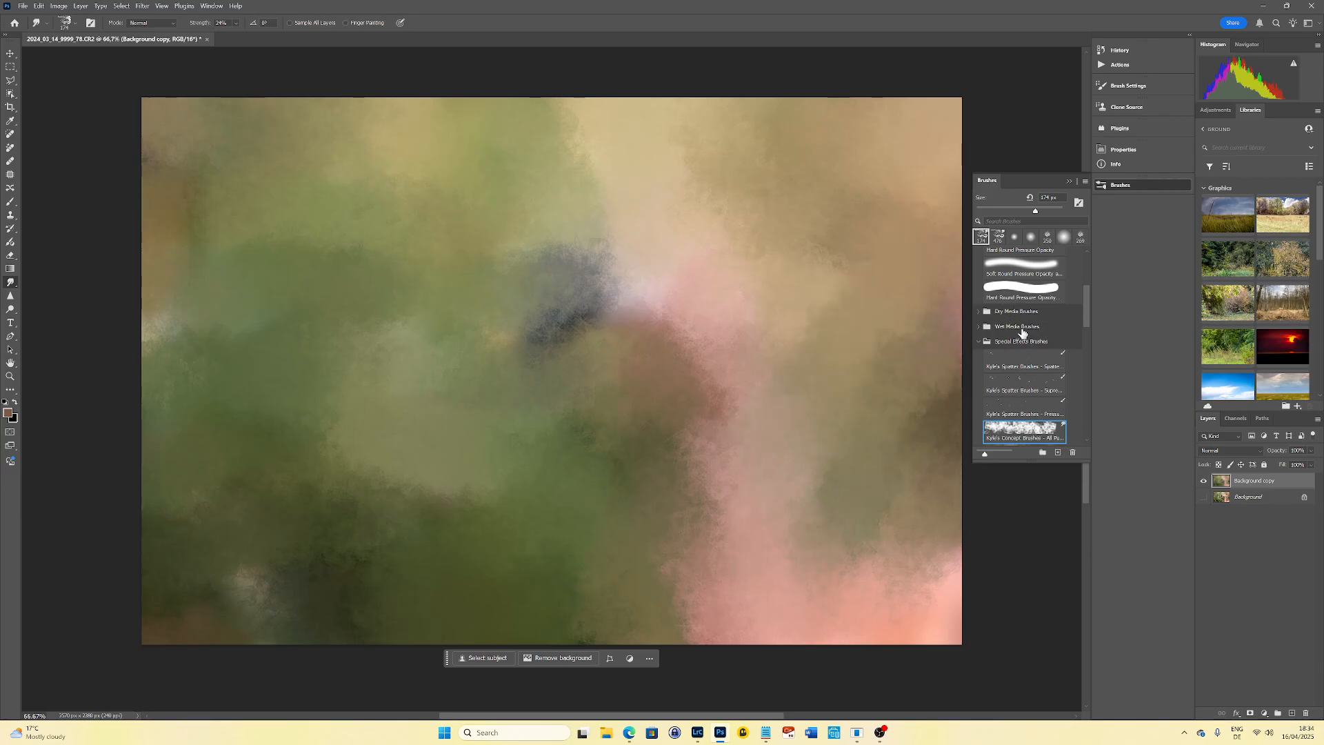
mouse_move(706, 278)
mouse_down()
mouse_move(586, 361)
mouse_move(689, 348)
mouse_up()
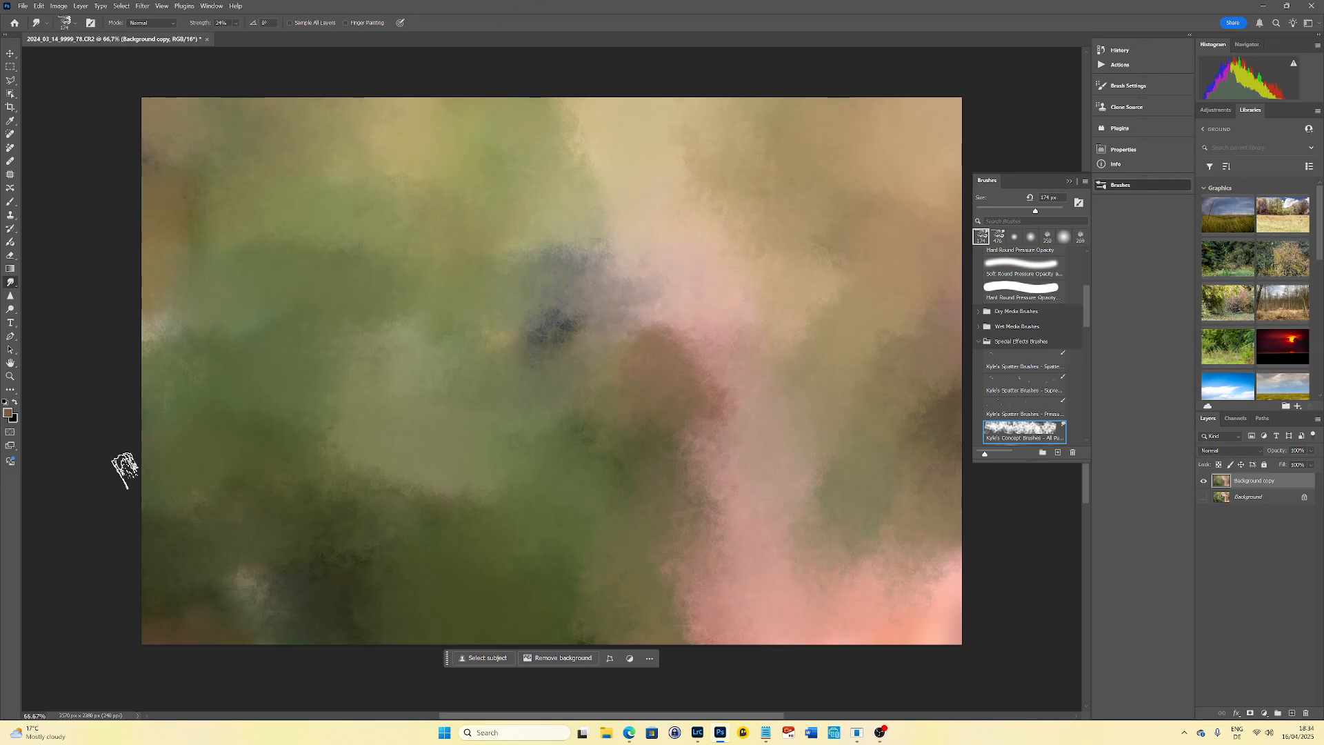
drag(201, 302, 106, 331)
drag(302, 560, 200, 623)
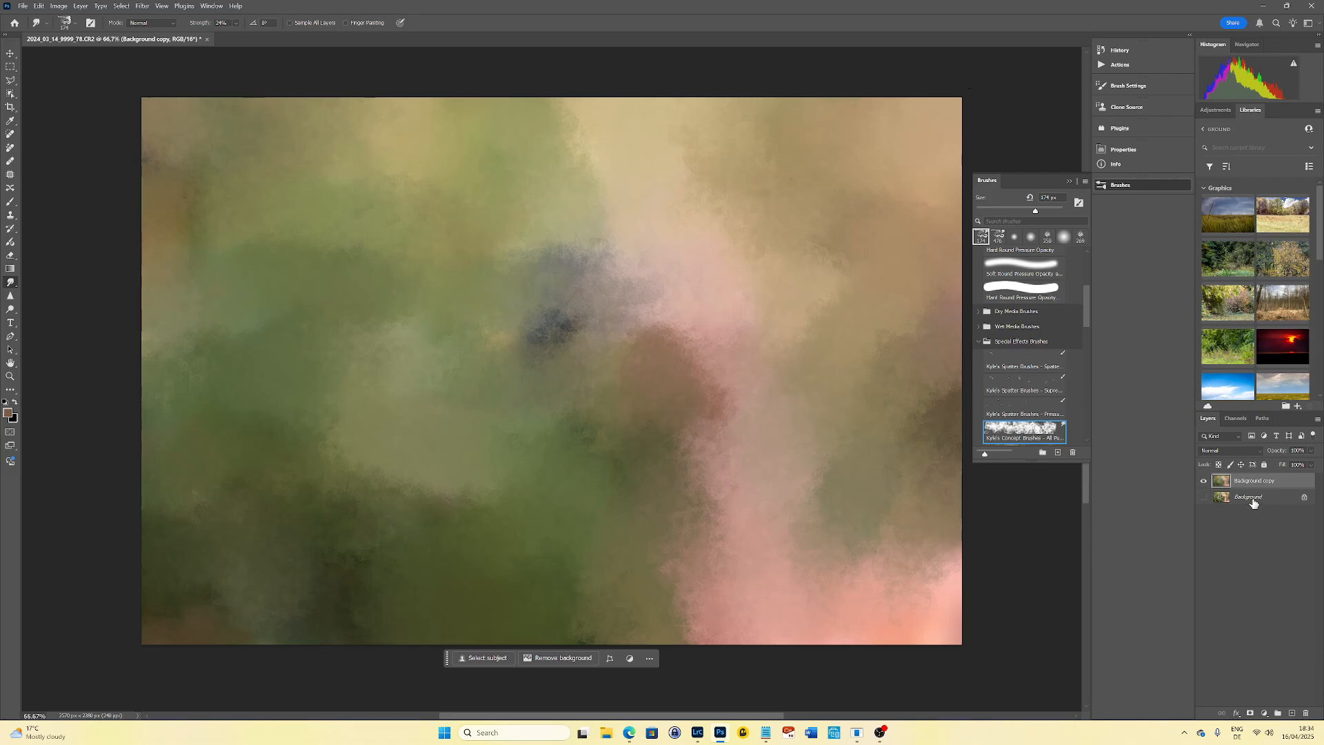
Duplicate the original Background layer, move the copy above the smudged layer and make it visible.
drag(1254, 502, 1288, 714)
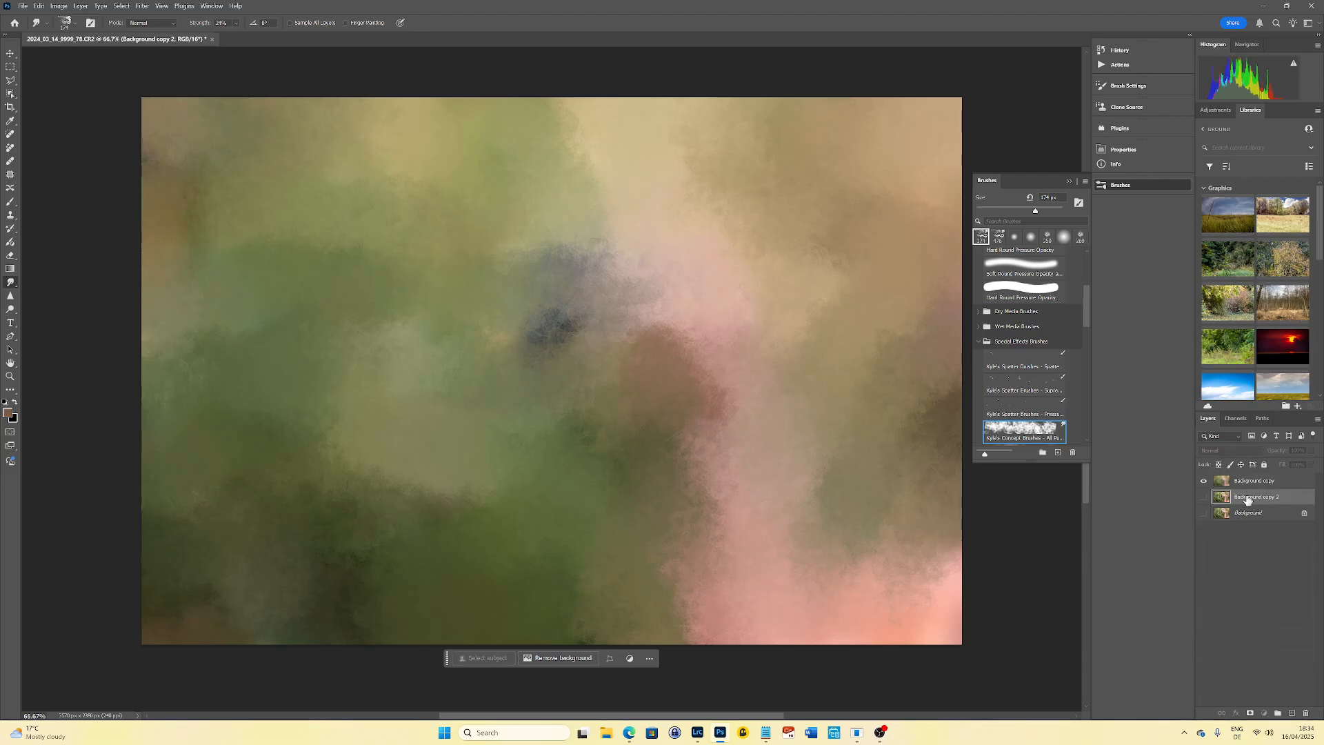
drag(1255, 476, 1253, 477)
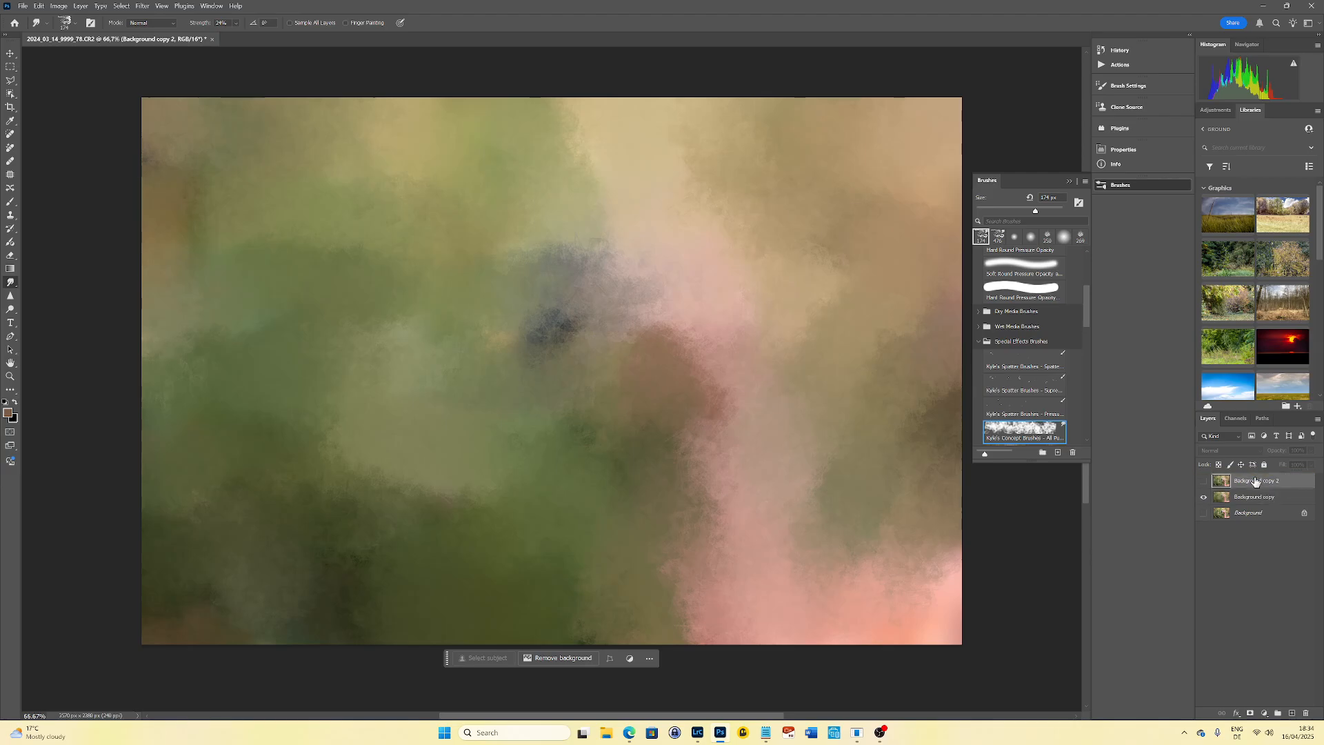
click(1203, 481)
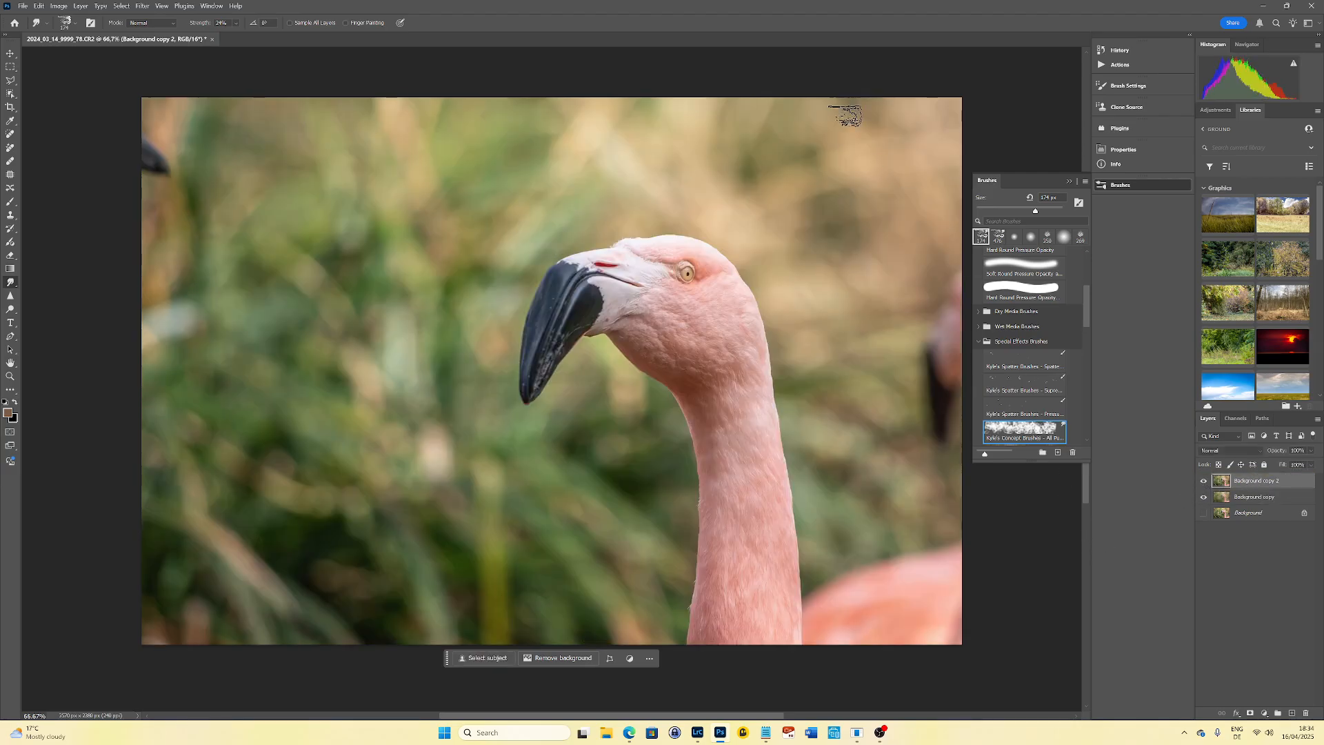
Select the flamingo as the subject and add a layer mask to the sharp top copy from that selection.
click(121, 6)
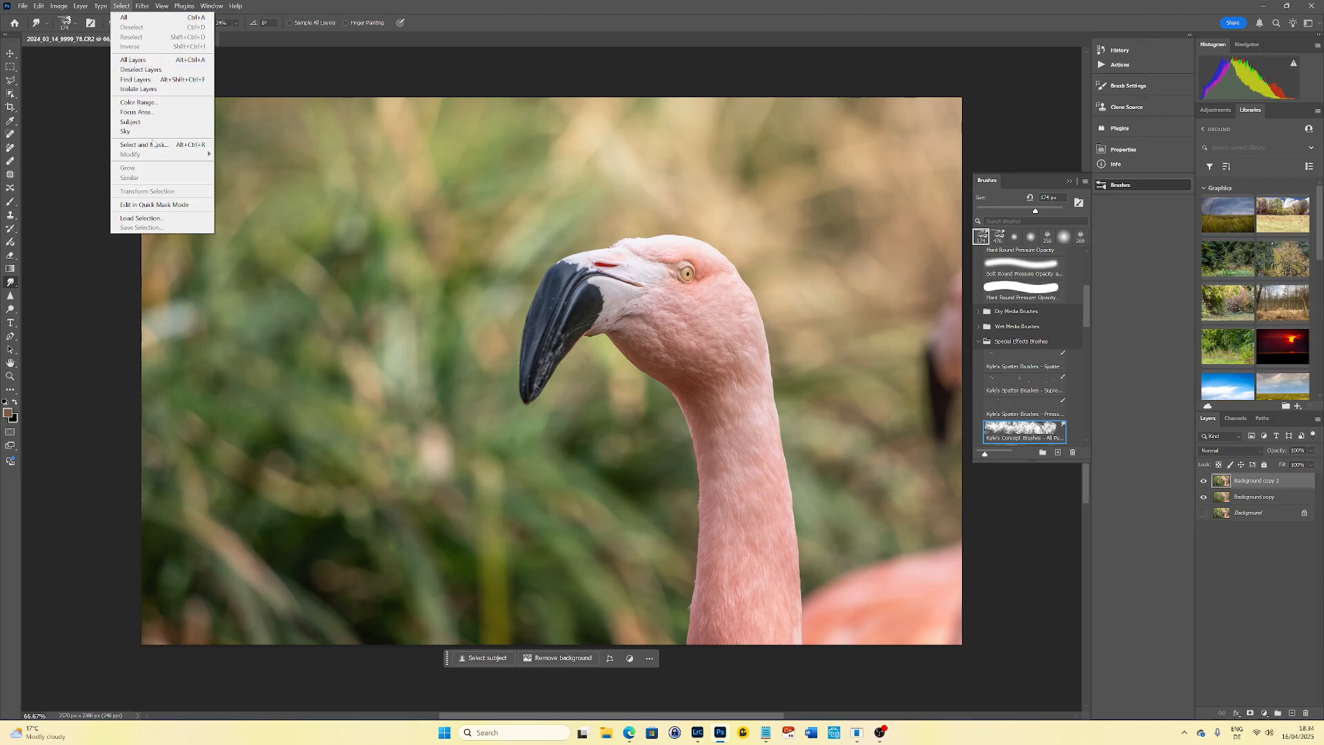
click(131, 122)
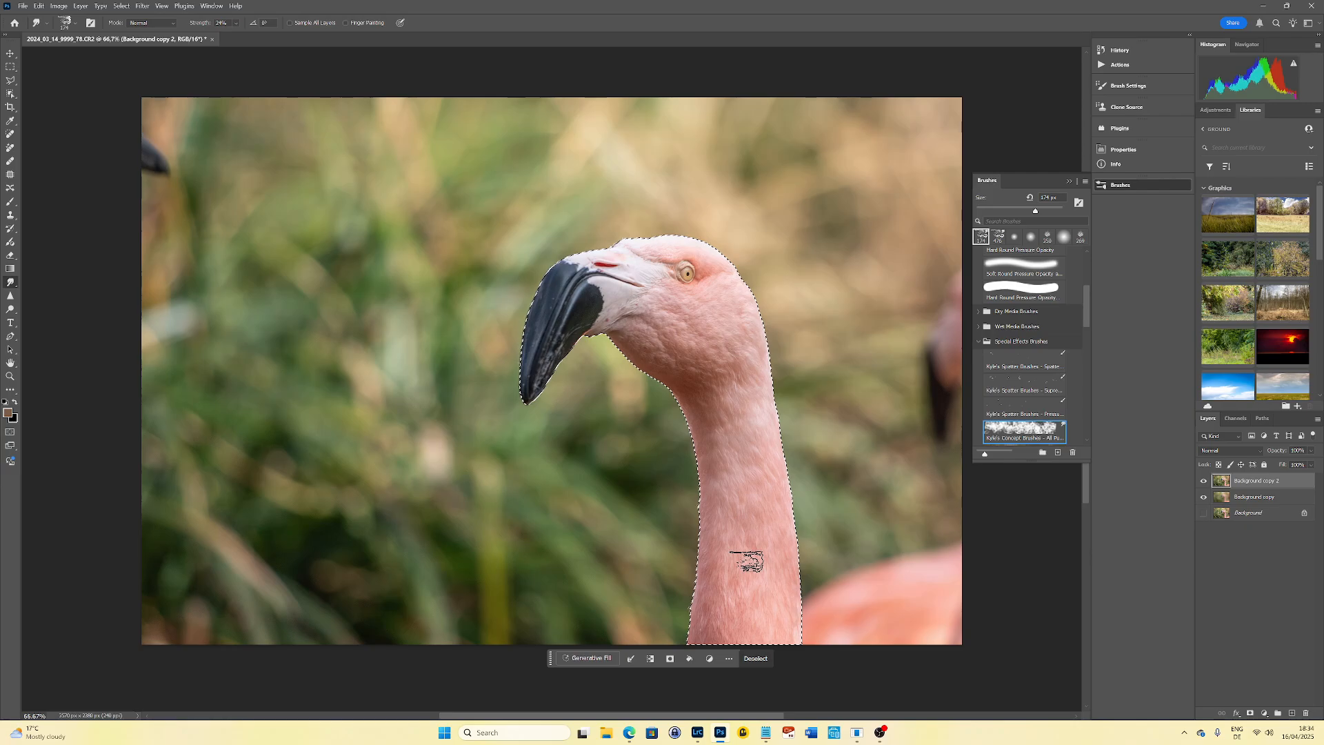
click(1238, 713)
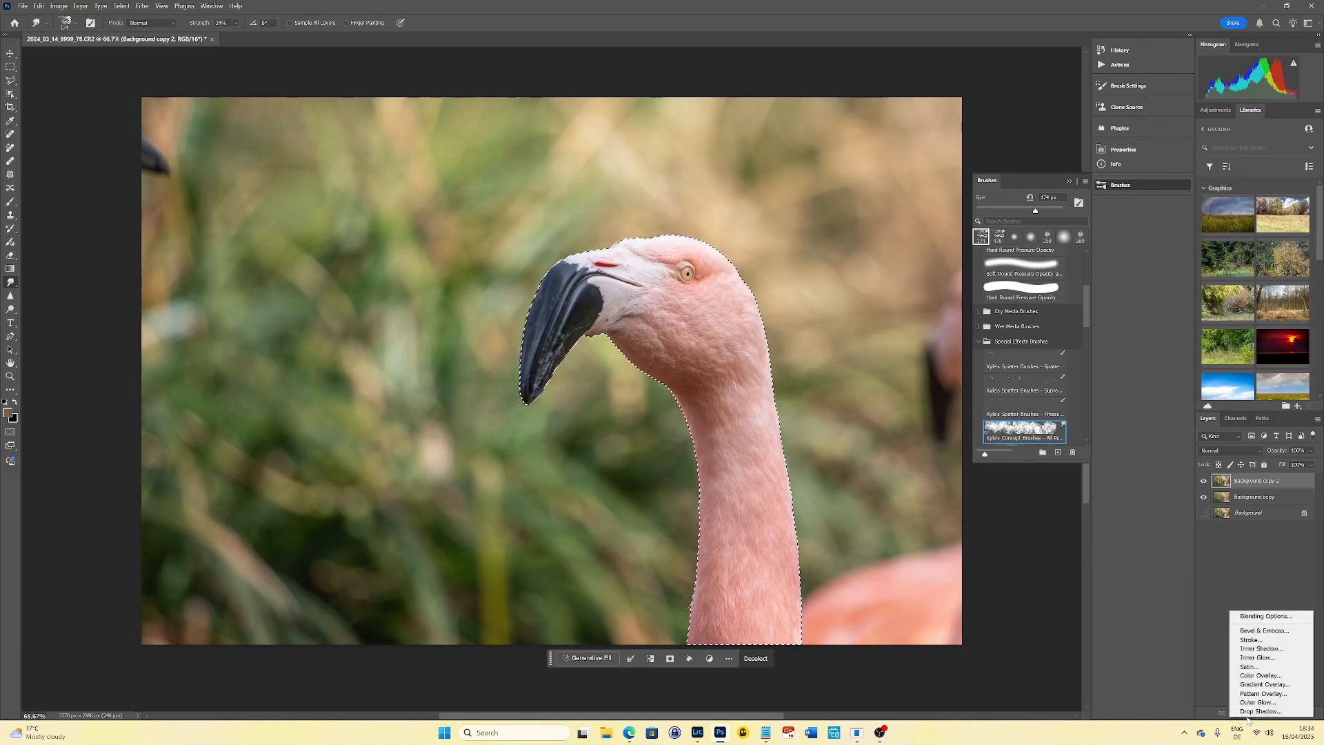
click(1213, 653)
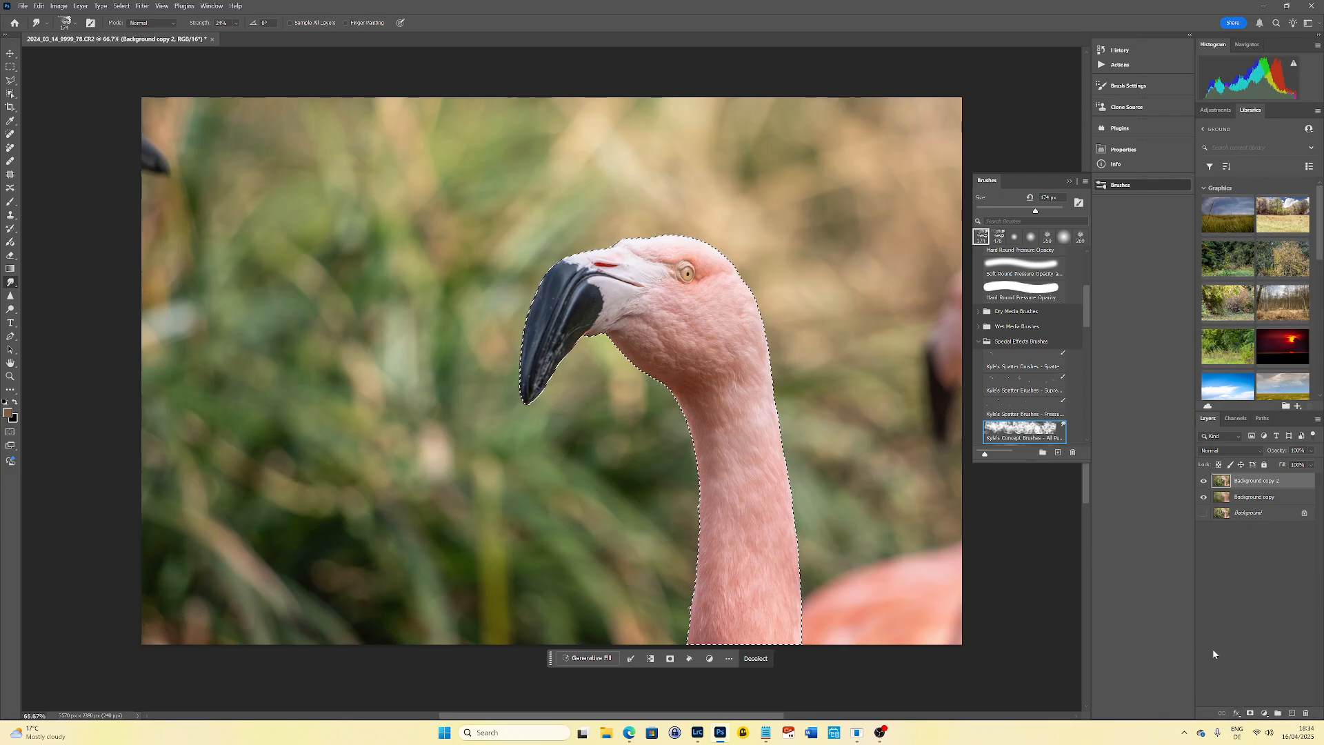
click(1250, 714)
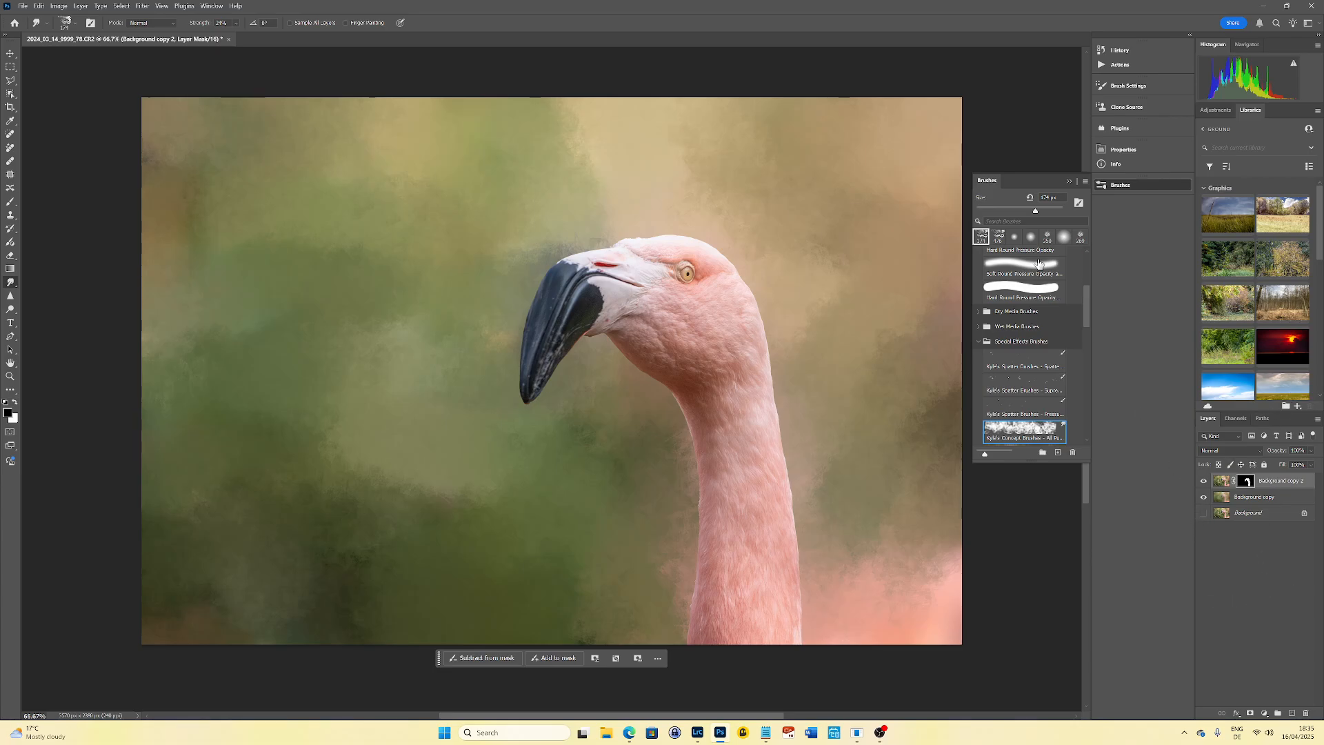
Equip the Brush tool with the Soft Round preset and reduce its size over the flamingo's crown.
click(12, 203)
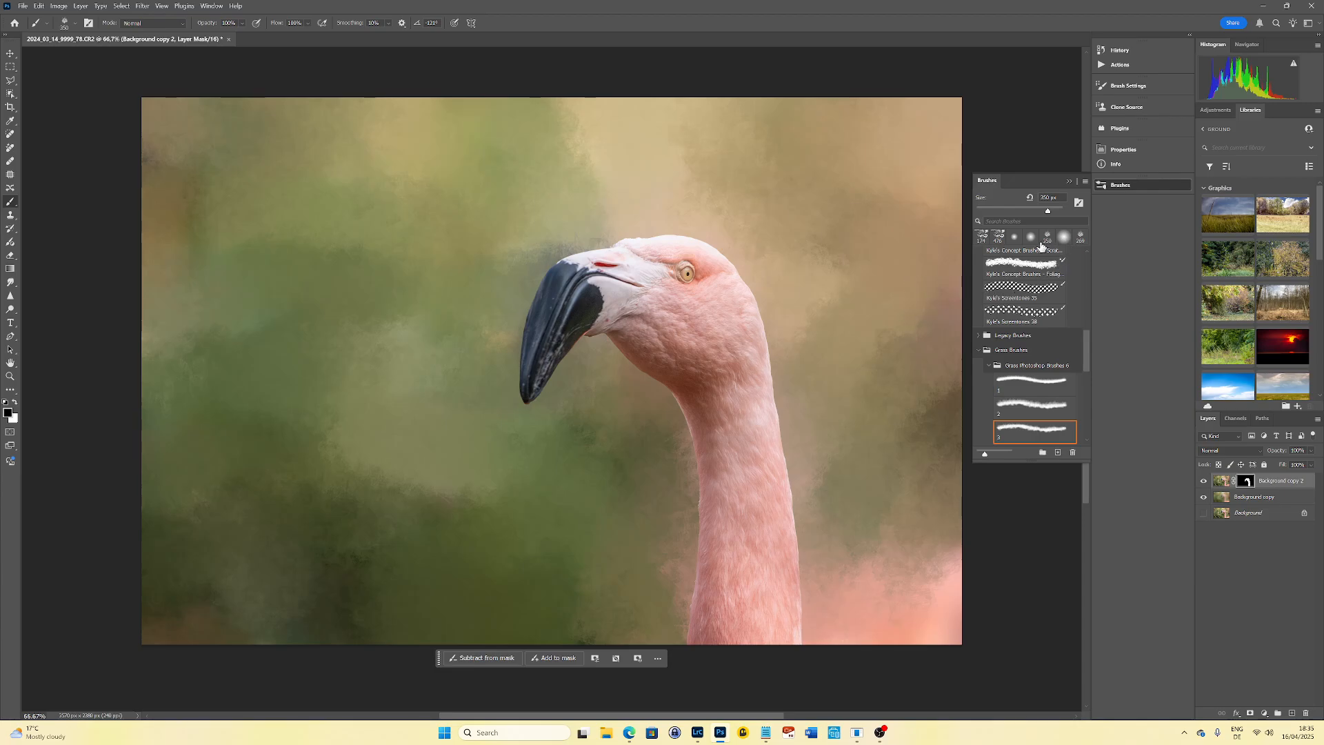
drag(1087, 355, 1098, 243)
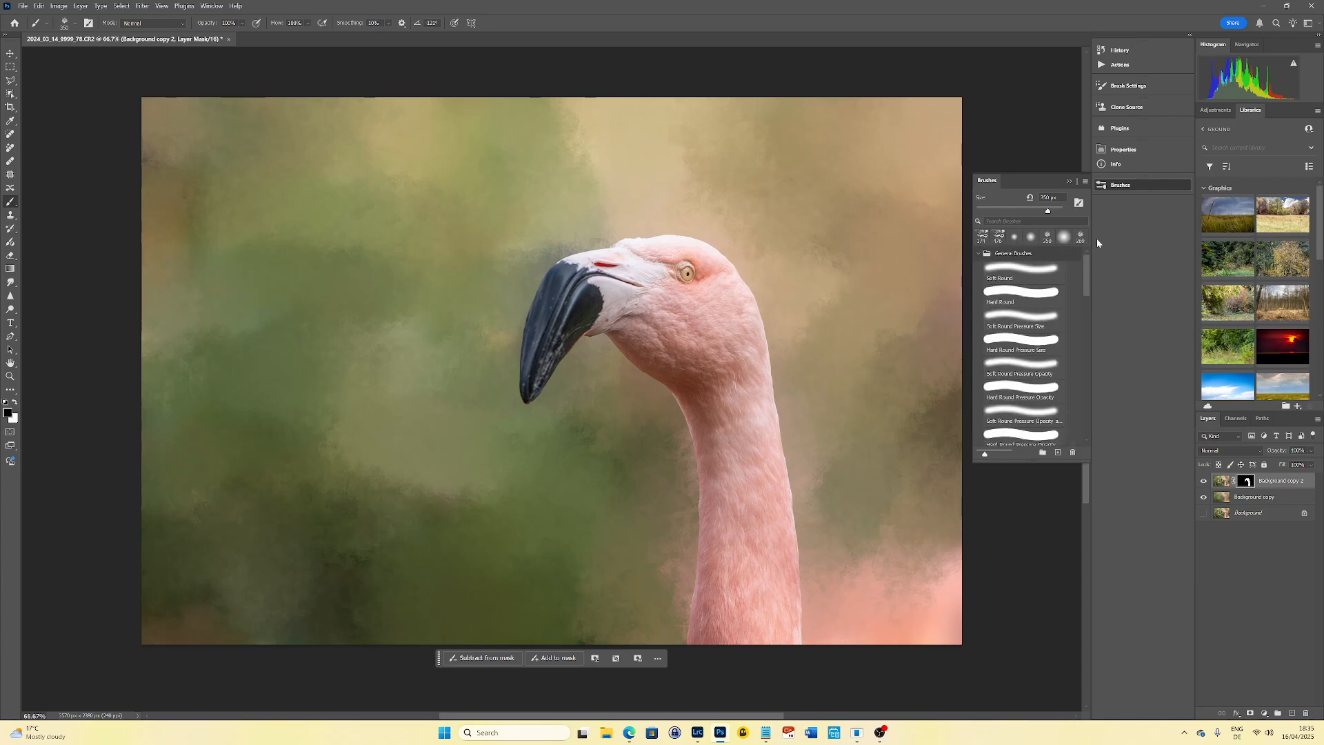
click(1020, 276)
scroll(676, 259, up, 10)
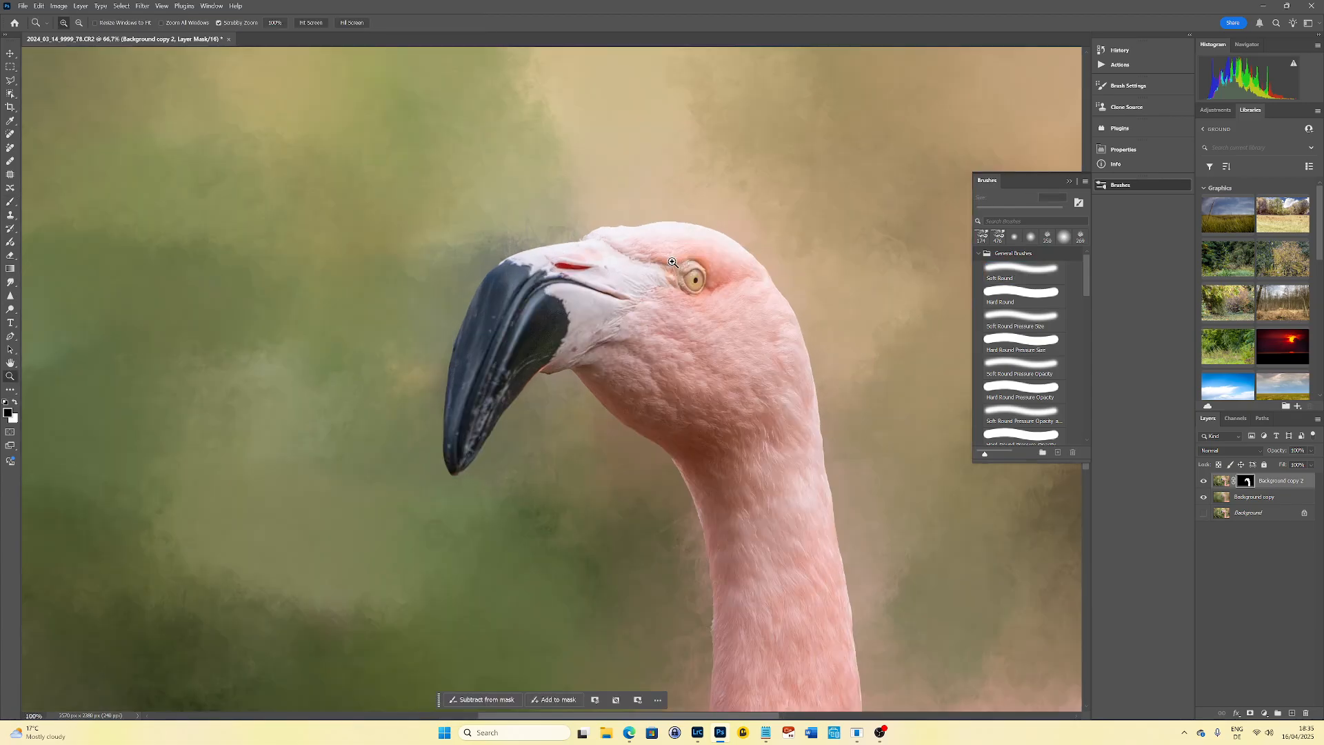
key(space)
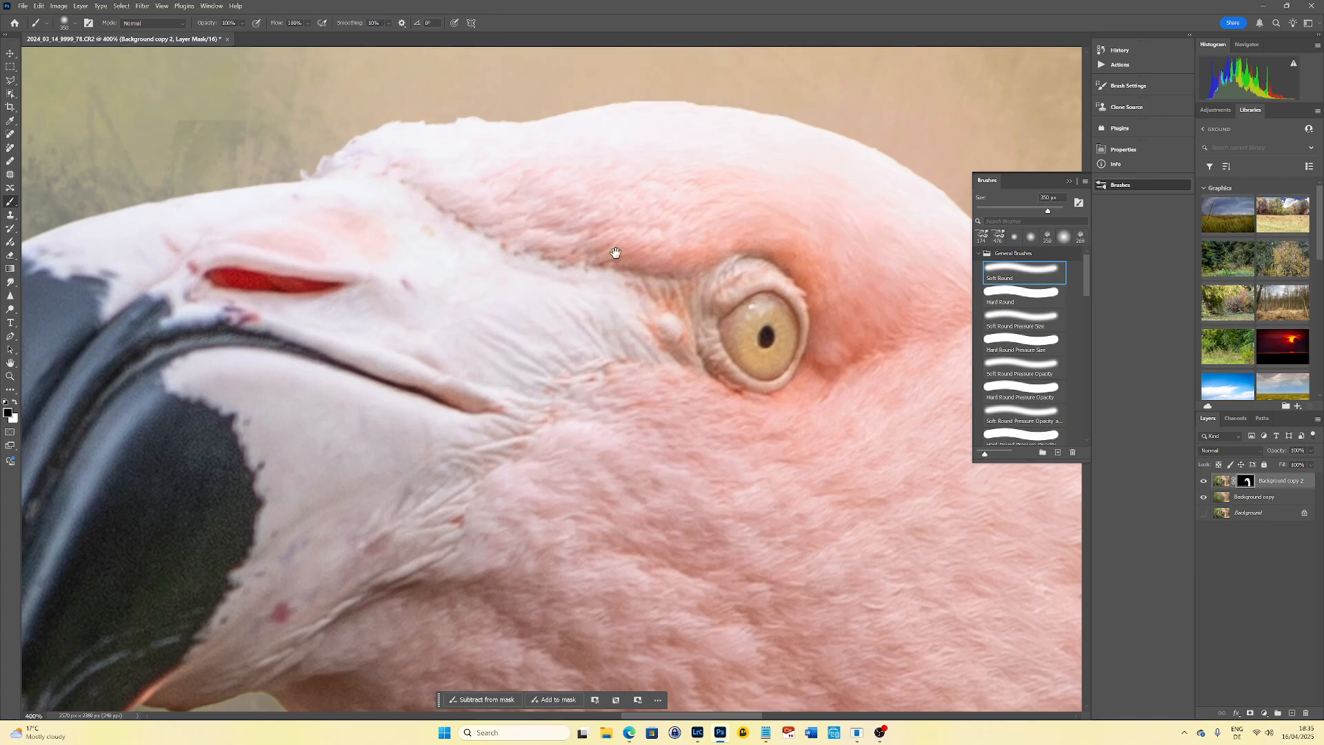
mouse_move(616, 253)
mouse_down()
mouse_move(548, 389)
mouse_move(459, 411)
mouse_up()
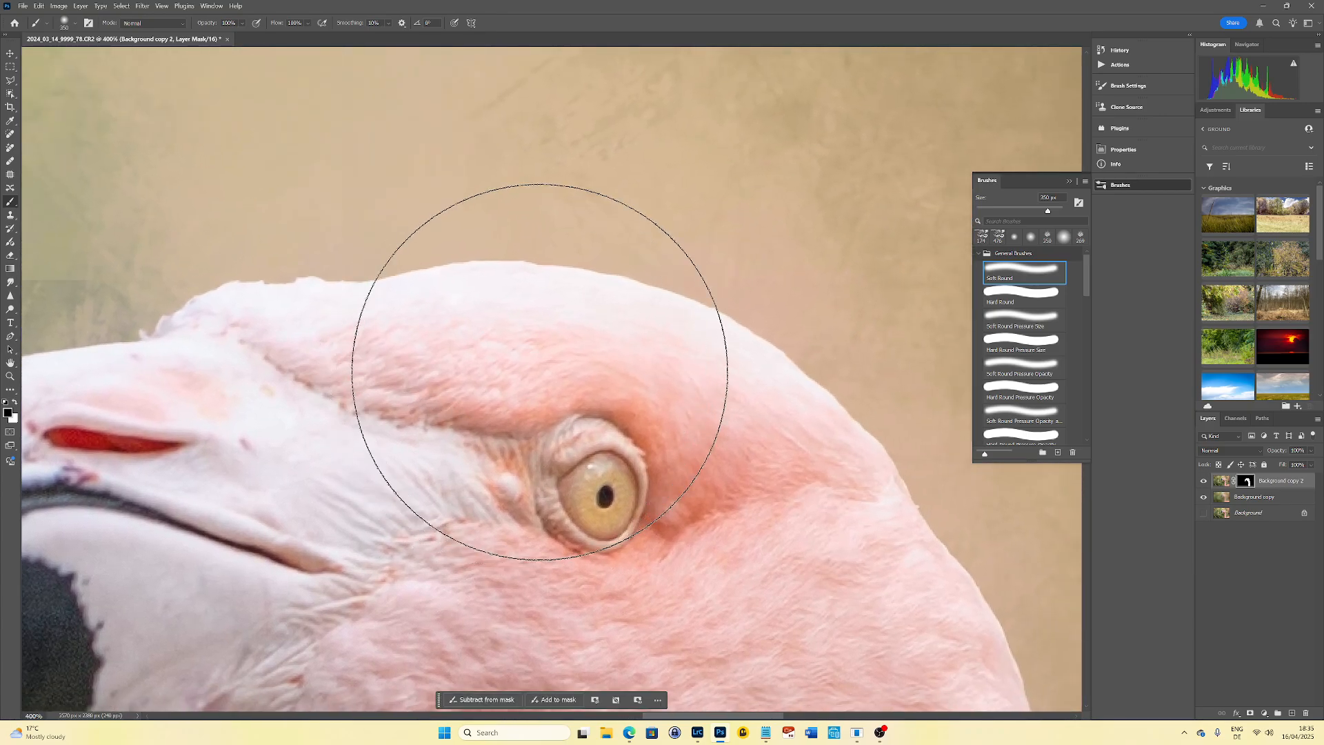
mouse_move(539, 373)
mouse_down()
mouse_move(497, 361)
mouse_move(324, 383)
mouse_move(278, 330)
mouse_up()
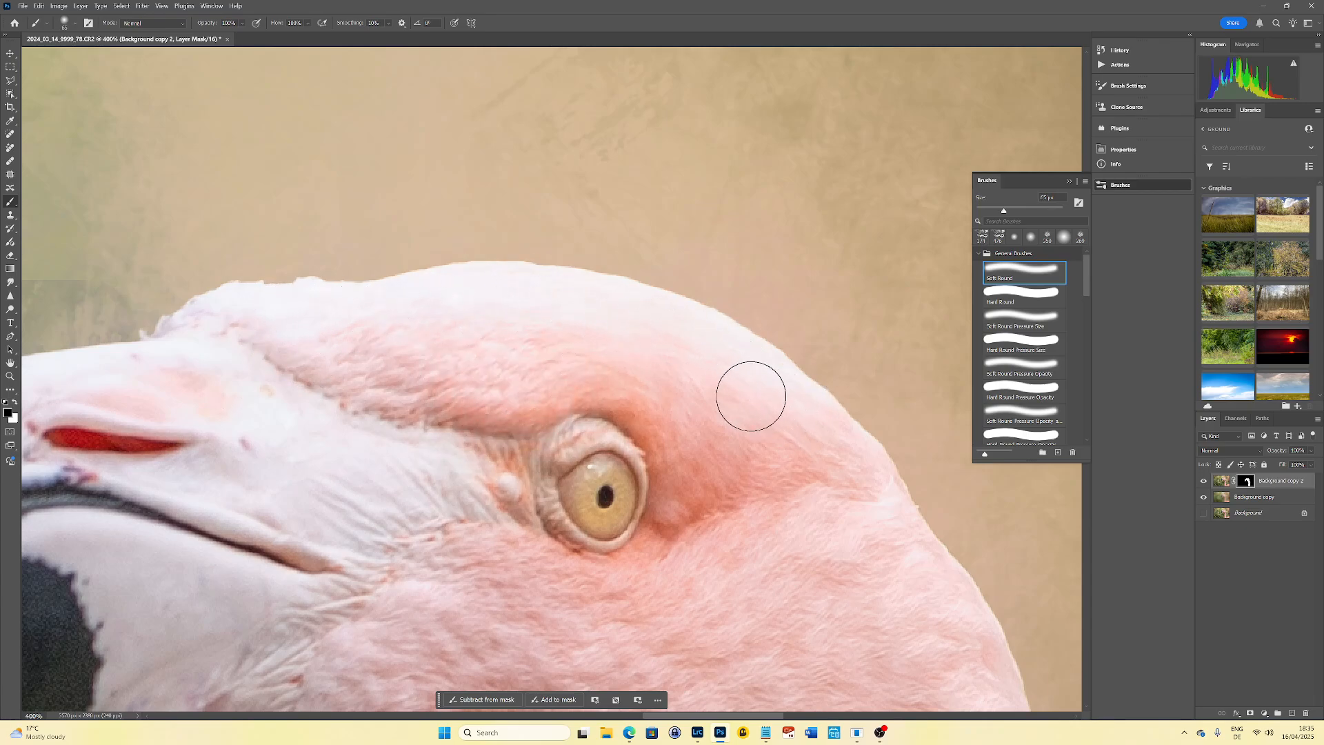
drag(669, 370, 642, 365)
With the Clone Stamp, target the Background copy 2 image instead of its mask and clone pink feathers over the pale front of the crown.
click(10, 215)
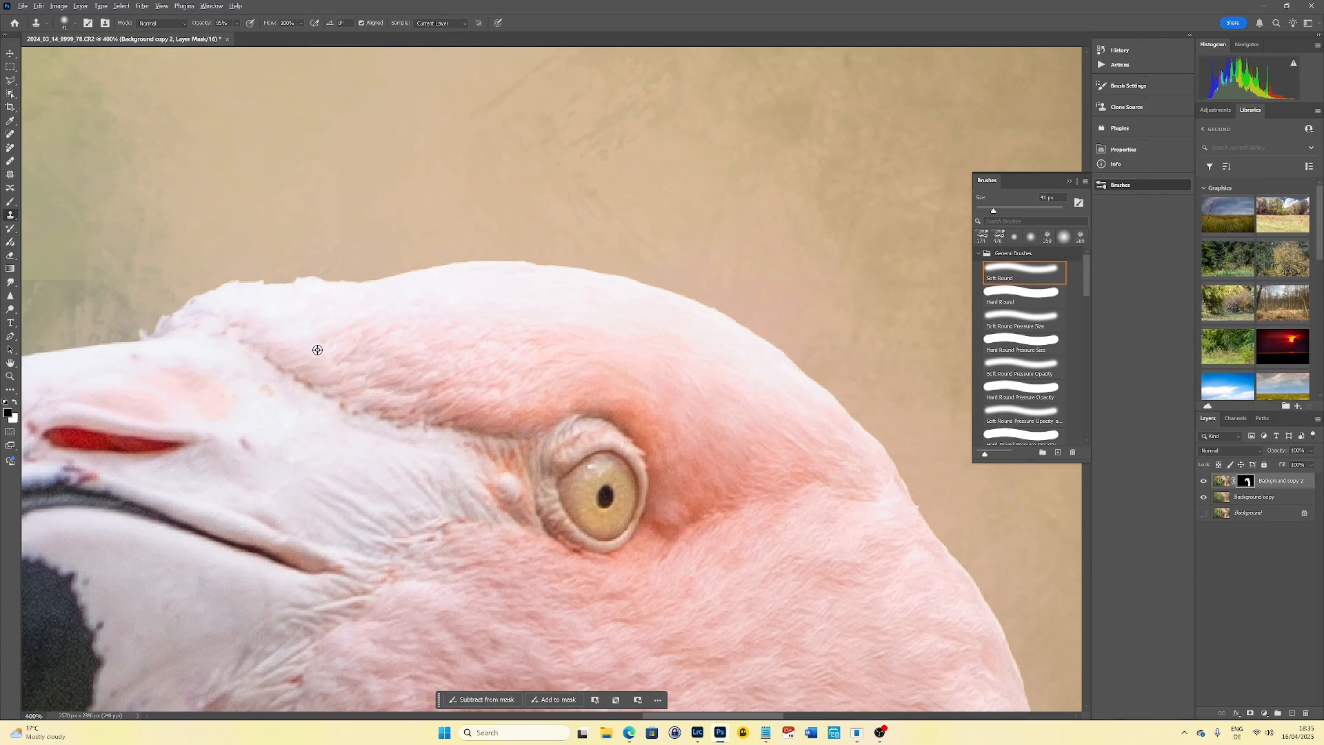
alt+click(356, 358)
click(1221, 482)
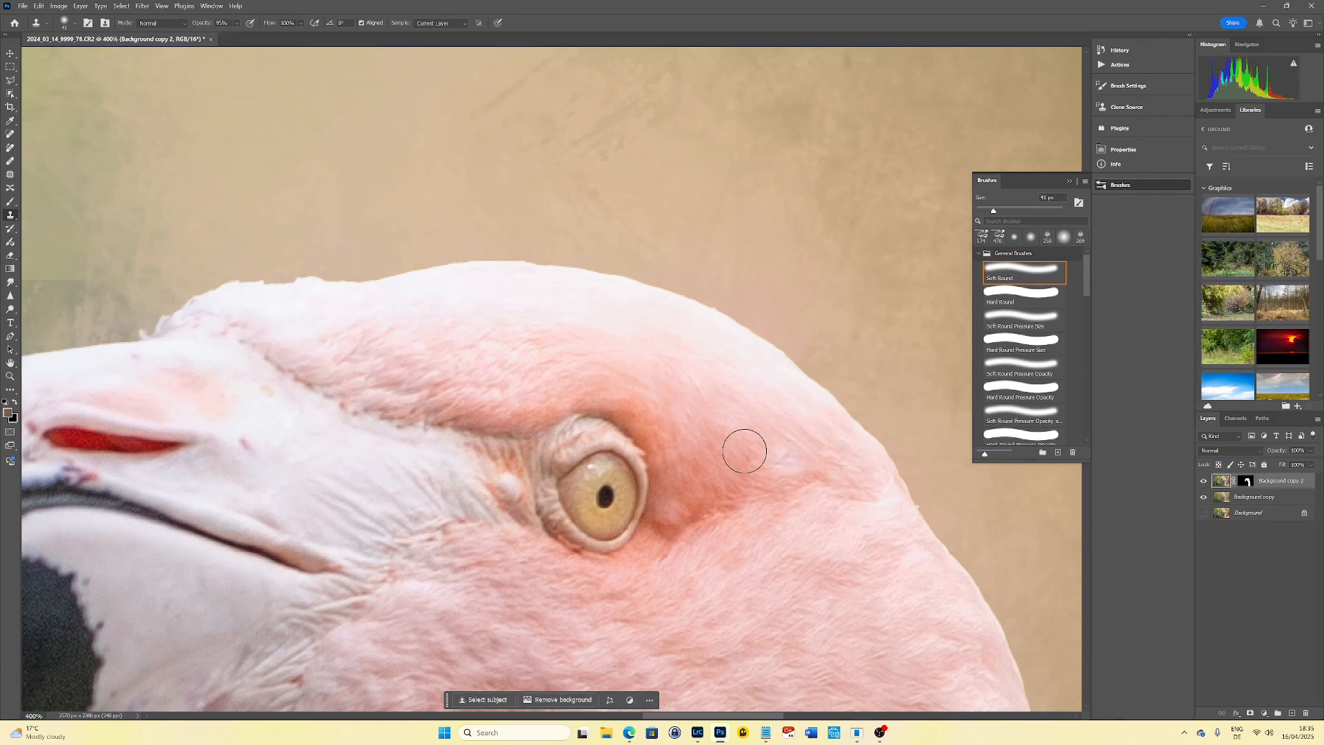
alt+click(360, 355)
mouse_move(275, 328)
mouse_down()
mouse_move(375, 323)
mouse_move(343, 341)
mouse_move(240, 312)
mouse_move(292, 306)
mouse_move(312, 329)
mouse_move(314, 302)
mouse_move(369, 333)
mouse_move(378, 313)
mouse_move(458, 308)
mouse_move(449, 321)
mouse_move(420, 303)
mouse_move(473, 283)
mouse_move(511, 310)
mouse_move(466, 318)
mouse_move(471, 303)
mouse_move(574, 315)
mouse_up()
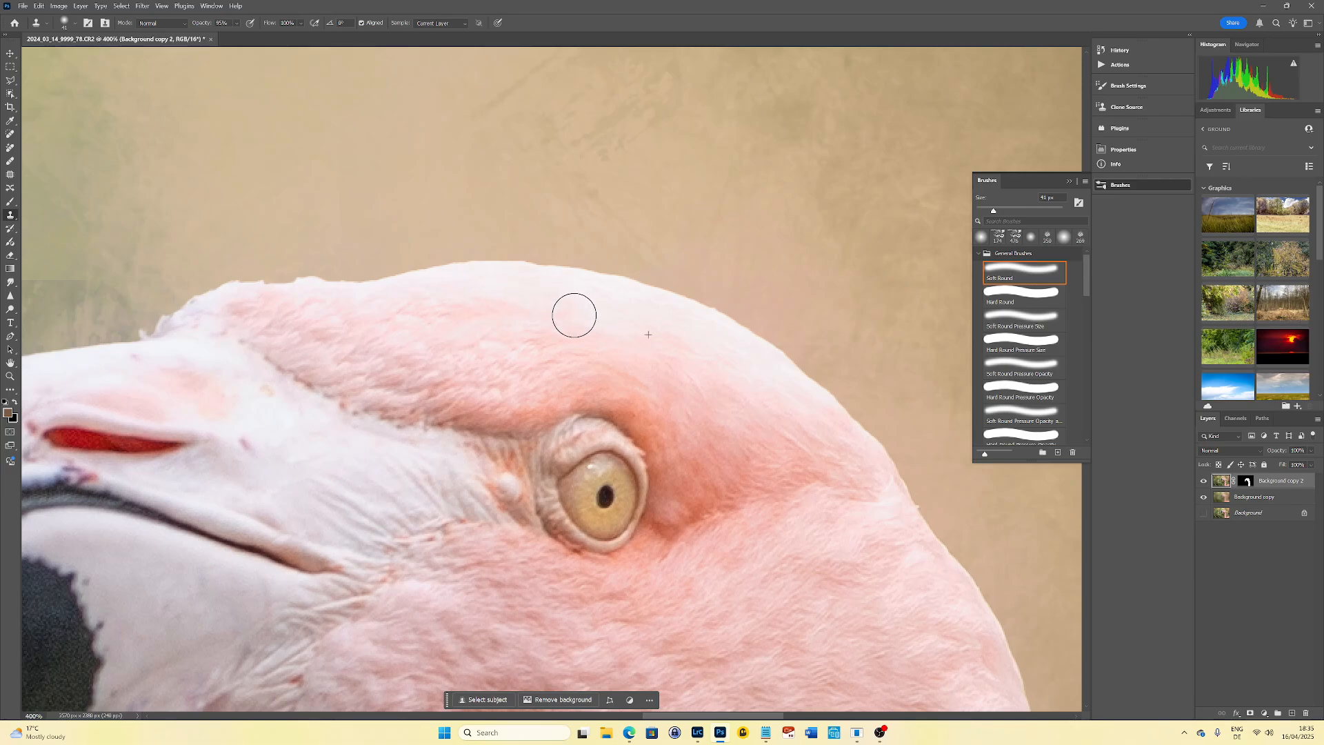
alt+click(494, 325)
mouse_move(455, 287)
mouse_down()
mouse_move(502, 281)
mouse_move(583, 309)
mouse_up()
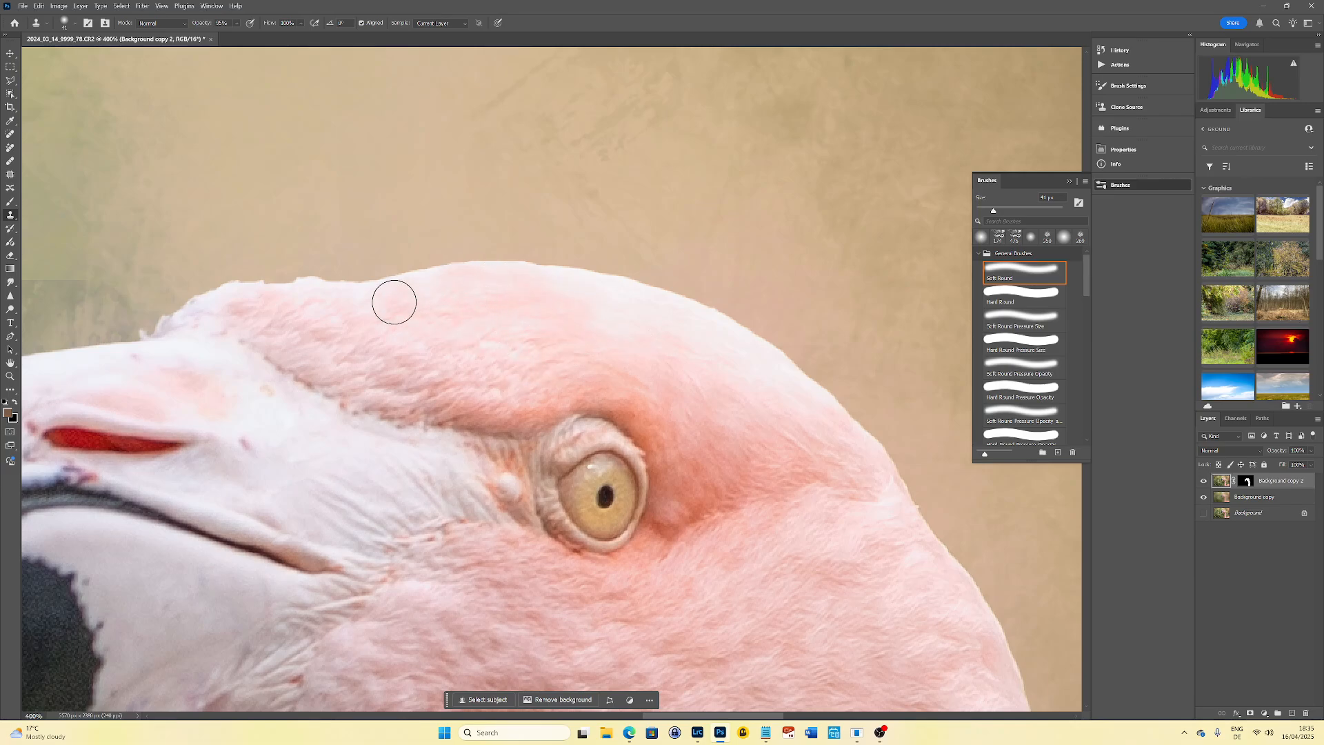
Clone pink feather texture over the remaining pale areas along the crown, from behind the eye forward to the forehead edge.
click(592, 351)
alt+click(538, 315)
click(576, 288)
alt+click(593, 324)
mouse_move(714, 333)
mouse_down()
mouse_move(750, 397)
mouse_move(786, 405)
mouse_move(729, 387)
mouse_move(736, 362)
mouse_move(764, 365)
mouse_move(806, 471)
mouse_move(824, 417)
mouse_move(814, 392)
mouse_move(773, 391)
mouse_up()
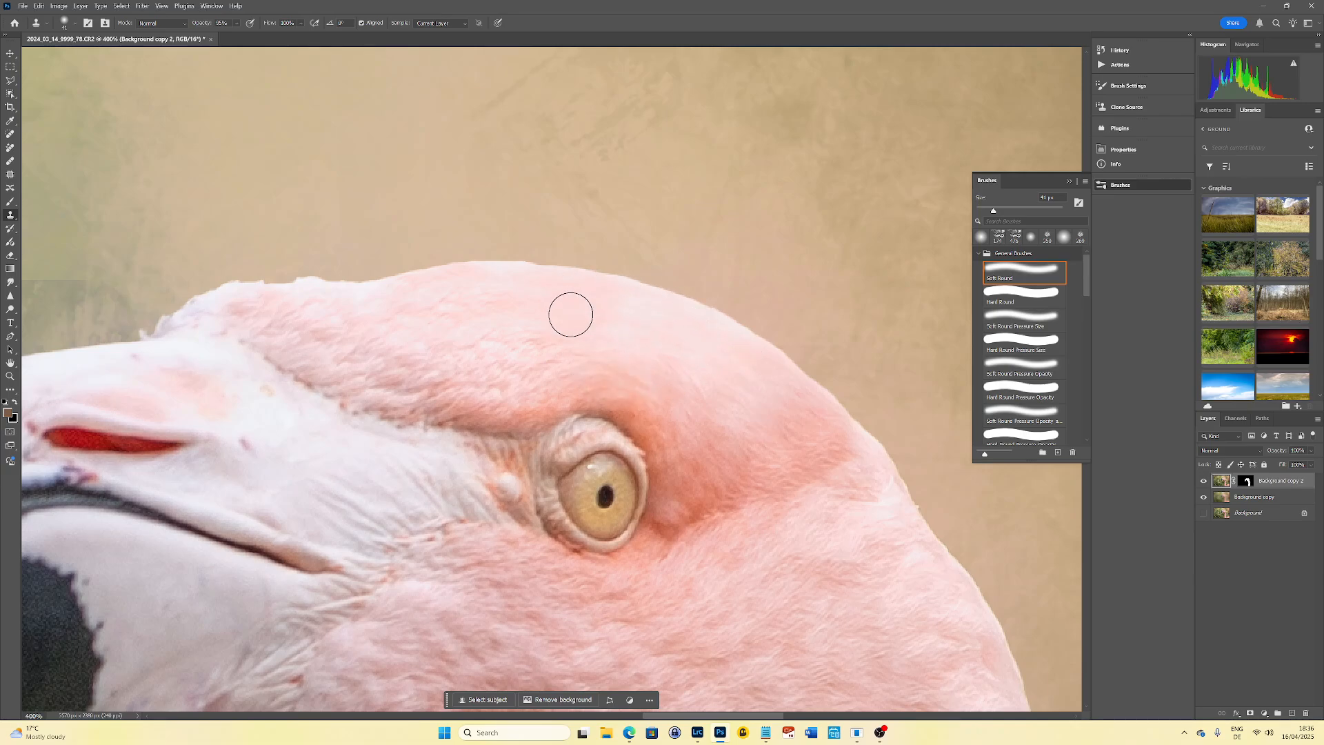
mouse_move(514, 293)
mouse_down()
mouse_move(520, 281)
mouse_move(507, 284)
mouse_up()
alt+click(348, 311)
mouse_move(320, 300)
mouse_down()
mouse_move(266, 309)
mouse_move(325, 323)
mouse_move(246, 304)
mouse_move(189, 322)
mouse_up()
Clone clean skin over the small blemishes on the white face area between the nostril and the eye.
drag(557, 350, 821, 252)
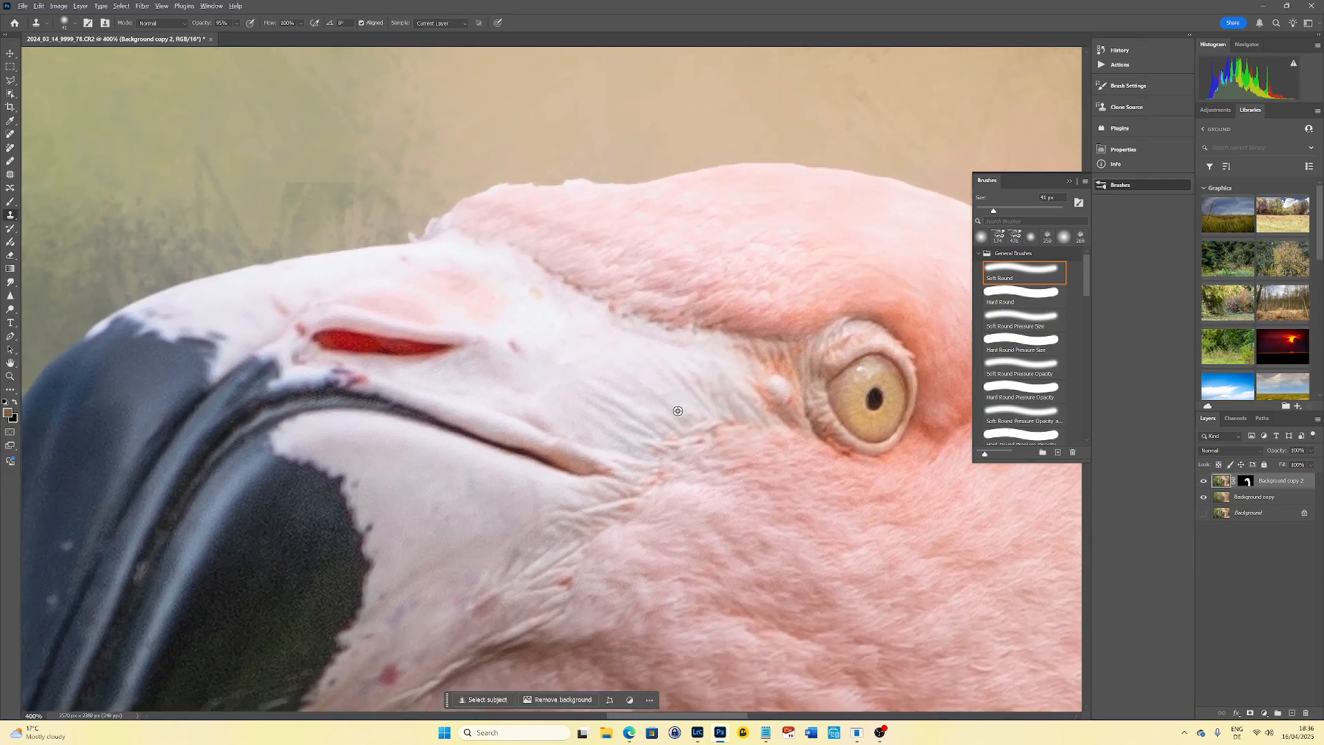
mouse_move(677, 411)
mouse_down()
mouse_move(688, 393)
mouse_move(676, 387)
mouse_move(638, 405)
mouse_move(563, 393)
mouse_up()
alt+click(626, 412)
alt+click(653, 381)
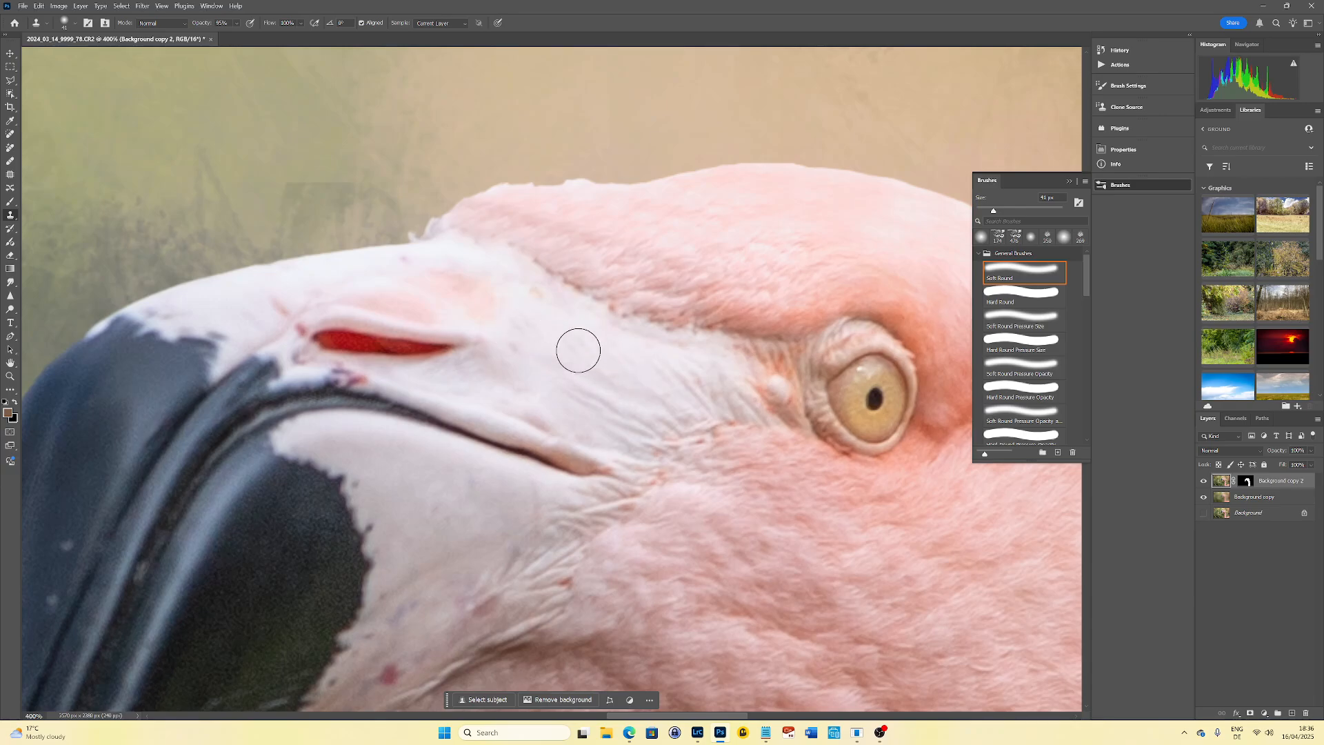
Clone pale pink skin over the spots and white areas above the nostril toward the beak.
alt+click(447, 287)
mouse_move(480, 282)
mouse_down()
mouse_move(423, 275)
mouse_move(482, 269)
mouse_move(425, 264)
mouse_move(453, 296)
mouse_move(420, 263)
mouse_move(362, 280)
mouse_move(414, 278)
mouse_move(376, 269)
mouse_move(271, 296)
mouse_move(399, 281)
mouse_move(221, 338)
mouse_move(369, 269)
mouse_move(181, 321)
mouse_move(156, 316)
mouse_move(163, 304)
mouse_up()
alt+click(354, 271)
alt+click(292, 284)
alt+click(238, 305)
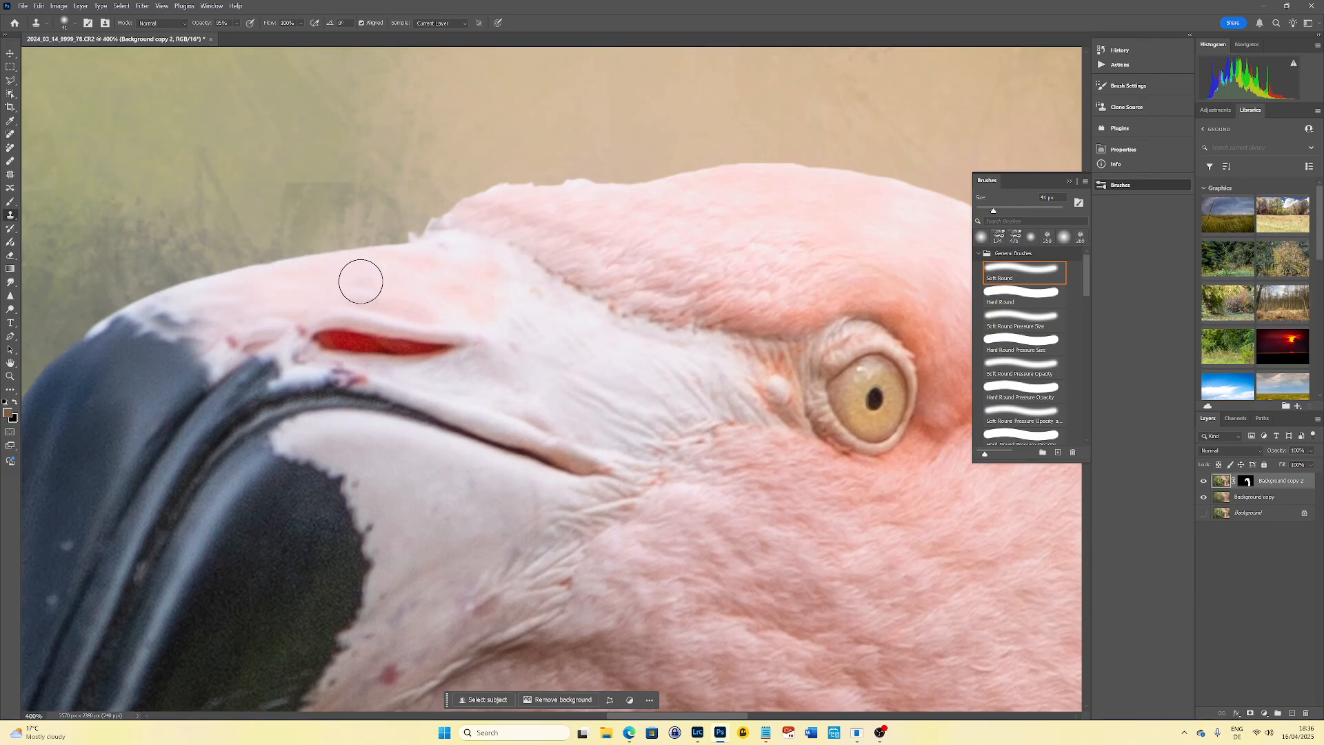
Place the smoke-fog-25 graphic from the Fog & Smoke library over the lower-left corner of the whole image.
drag(464, 490, 662, 168)
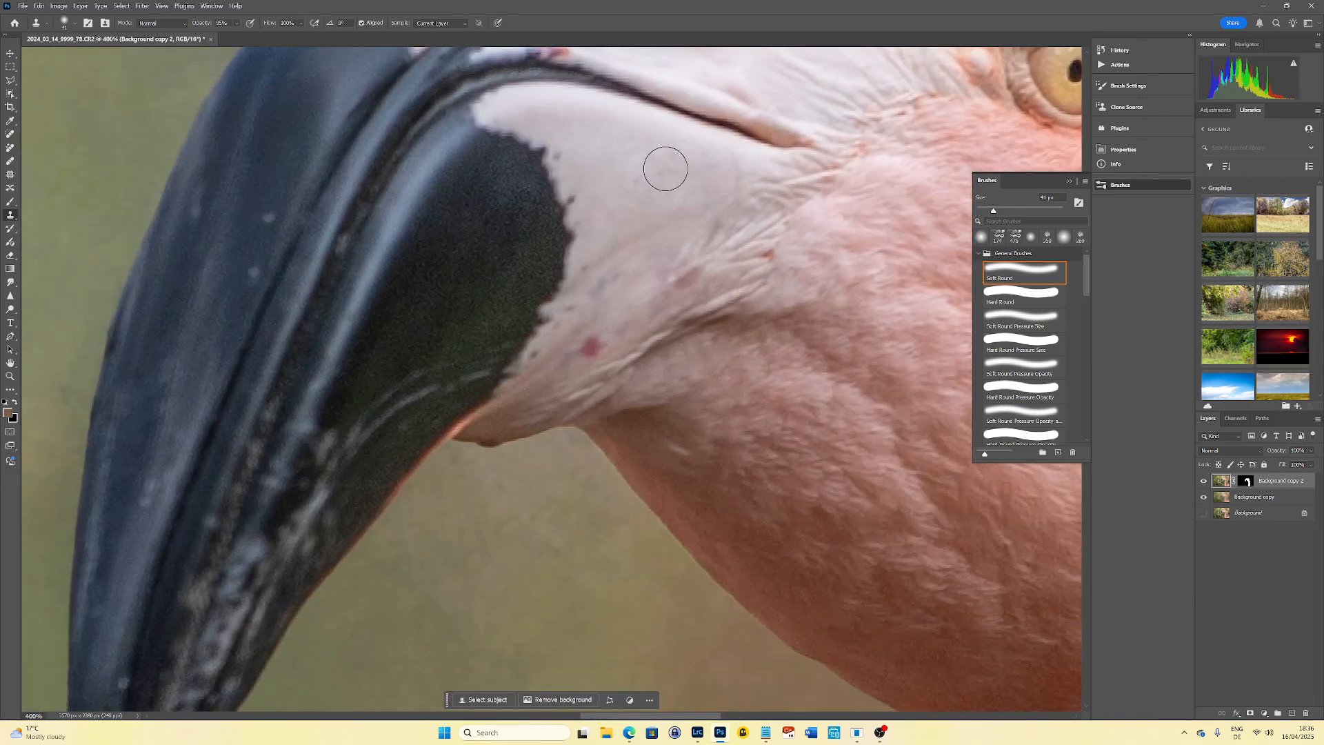
key(z)
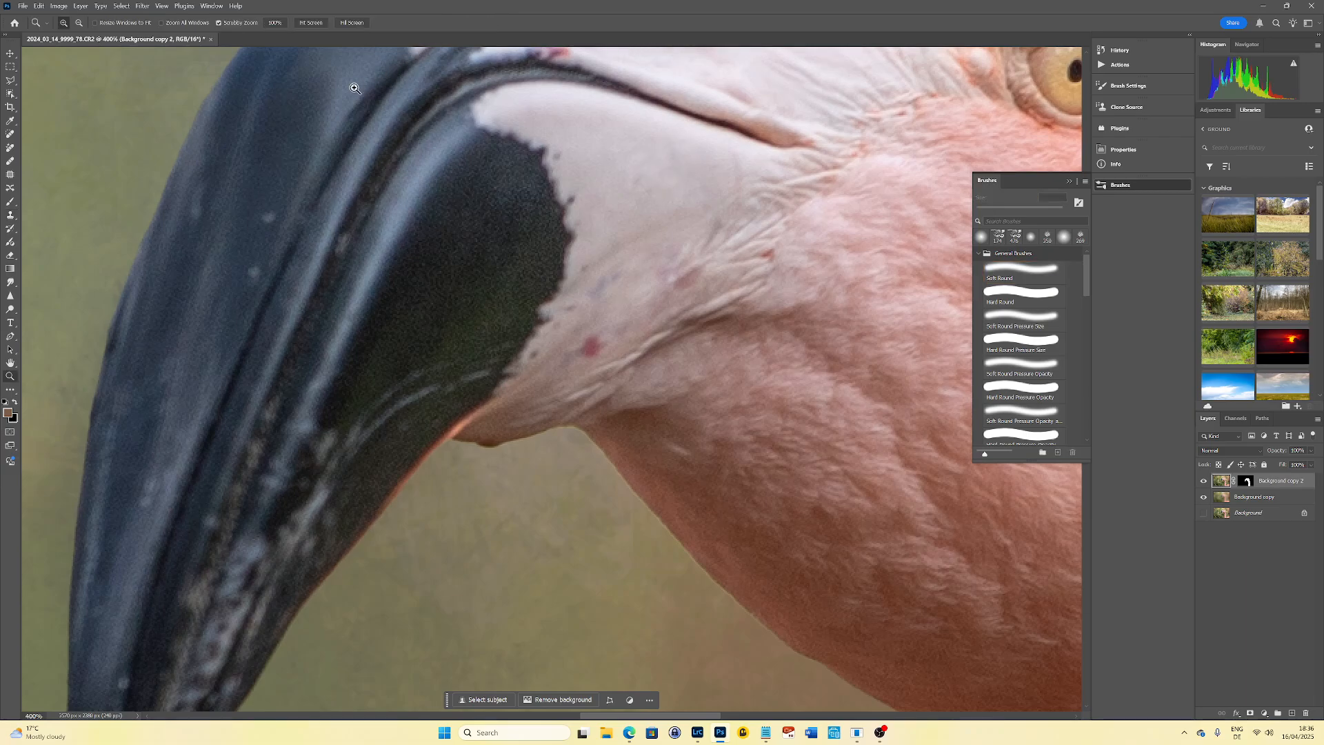
click(322, 23)
key(s)
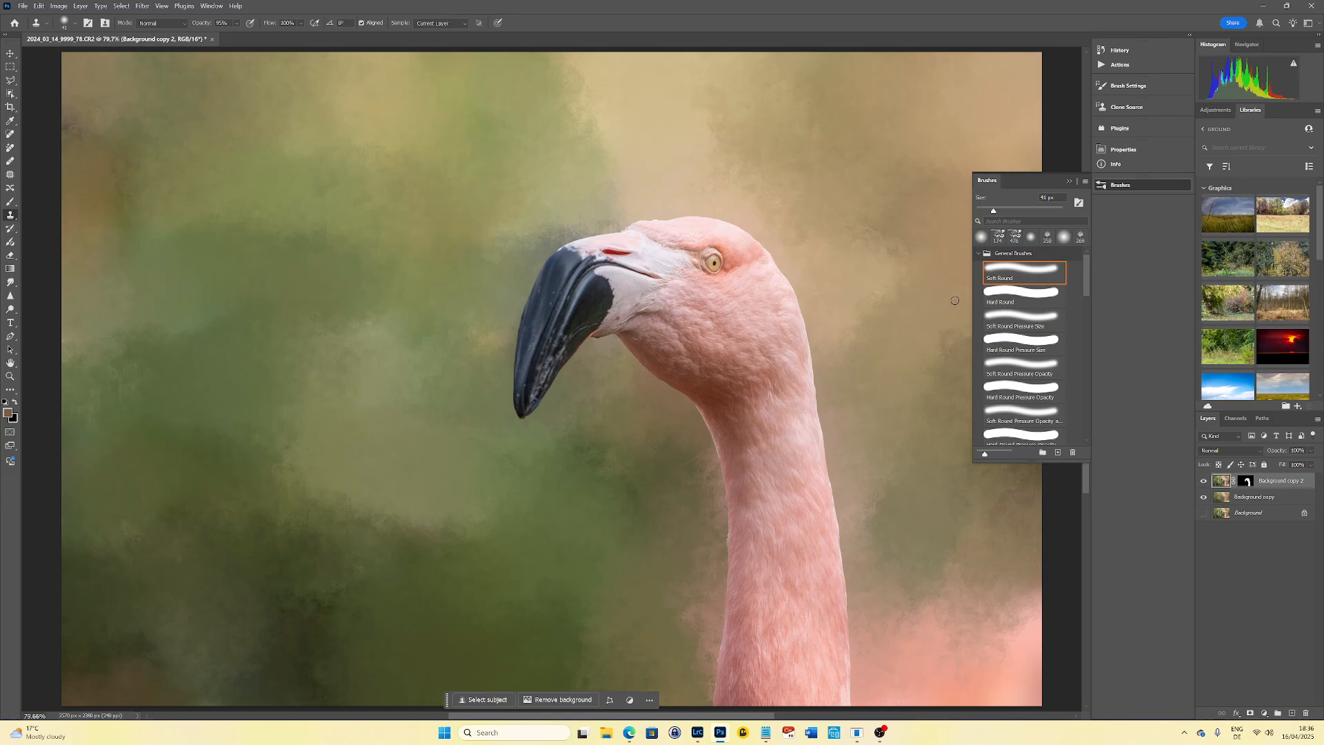
click(1204, 129)
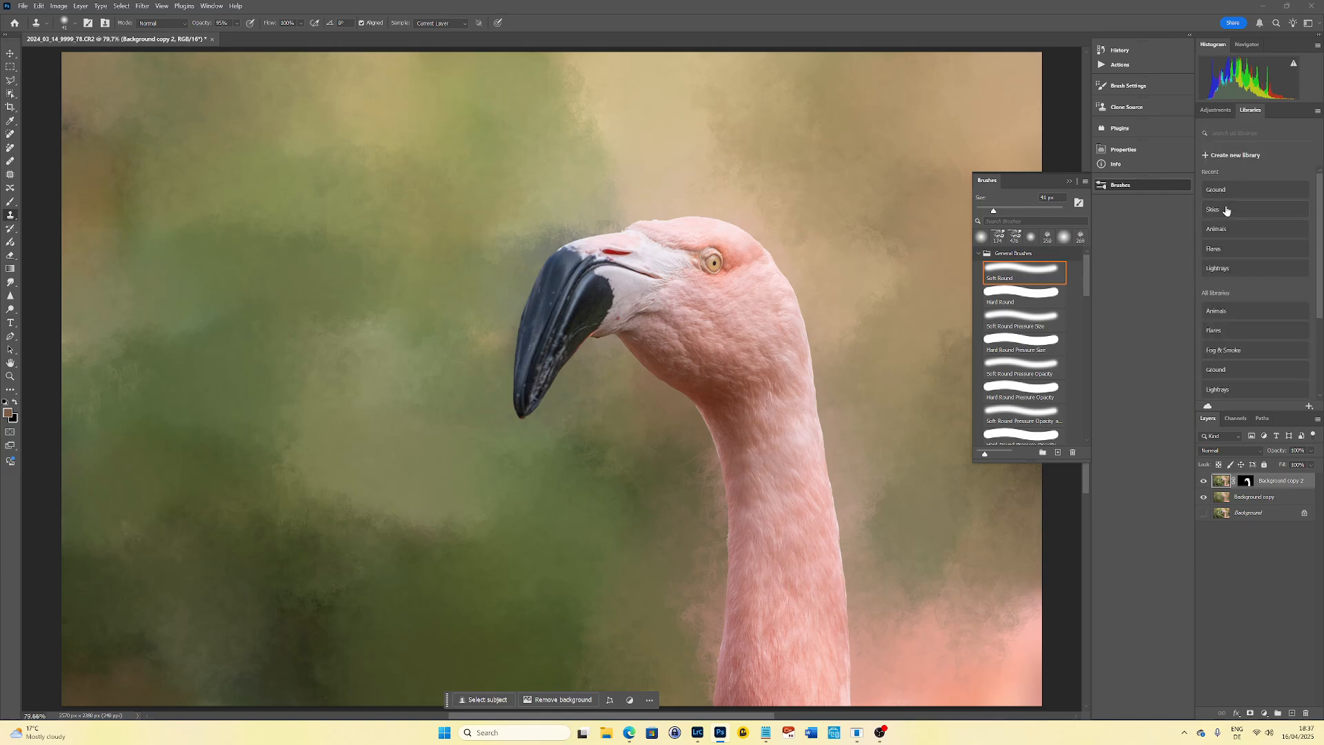
click(1231, 329)
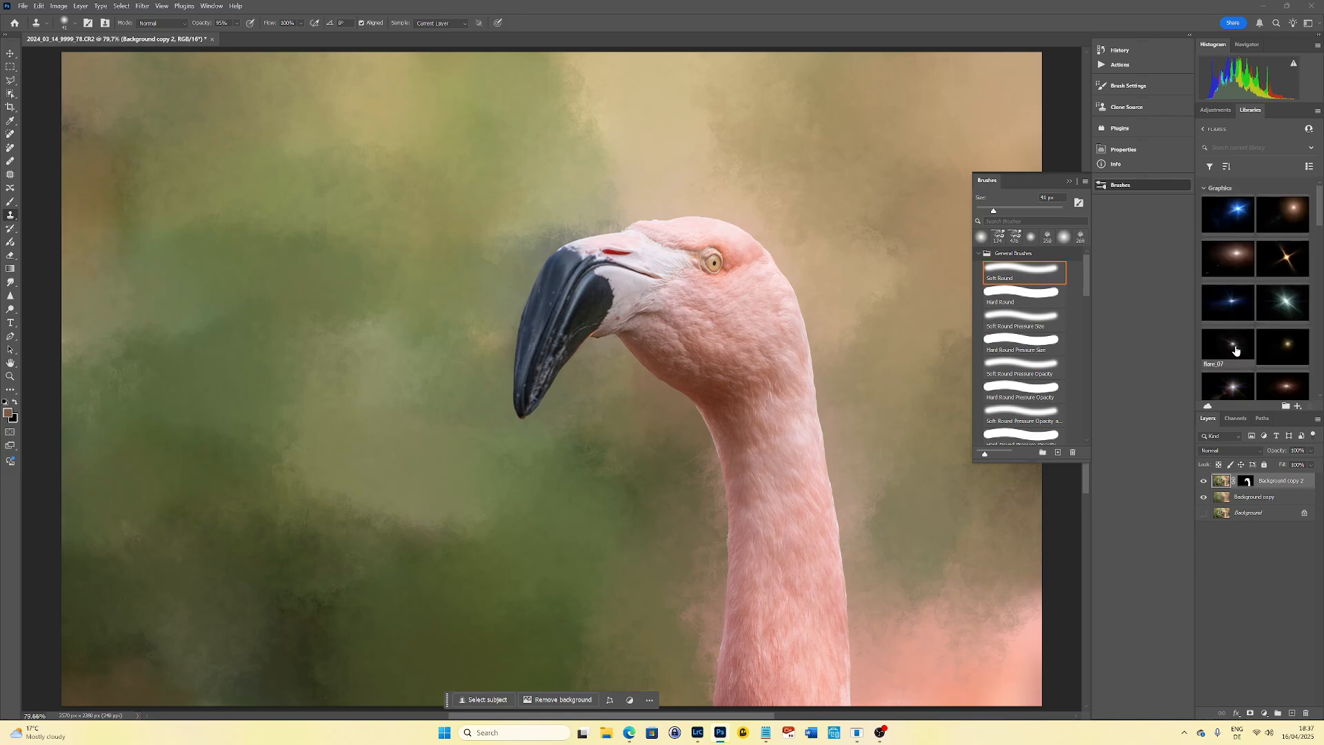
click(1203, 129)
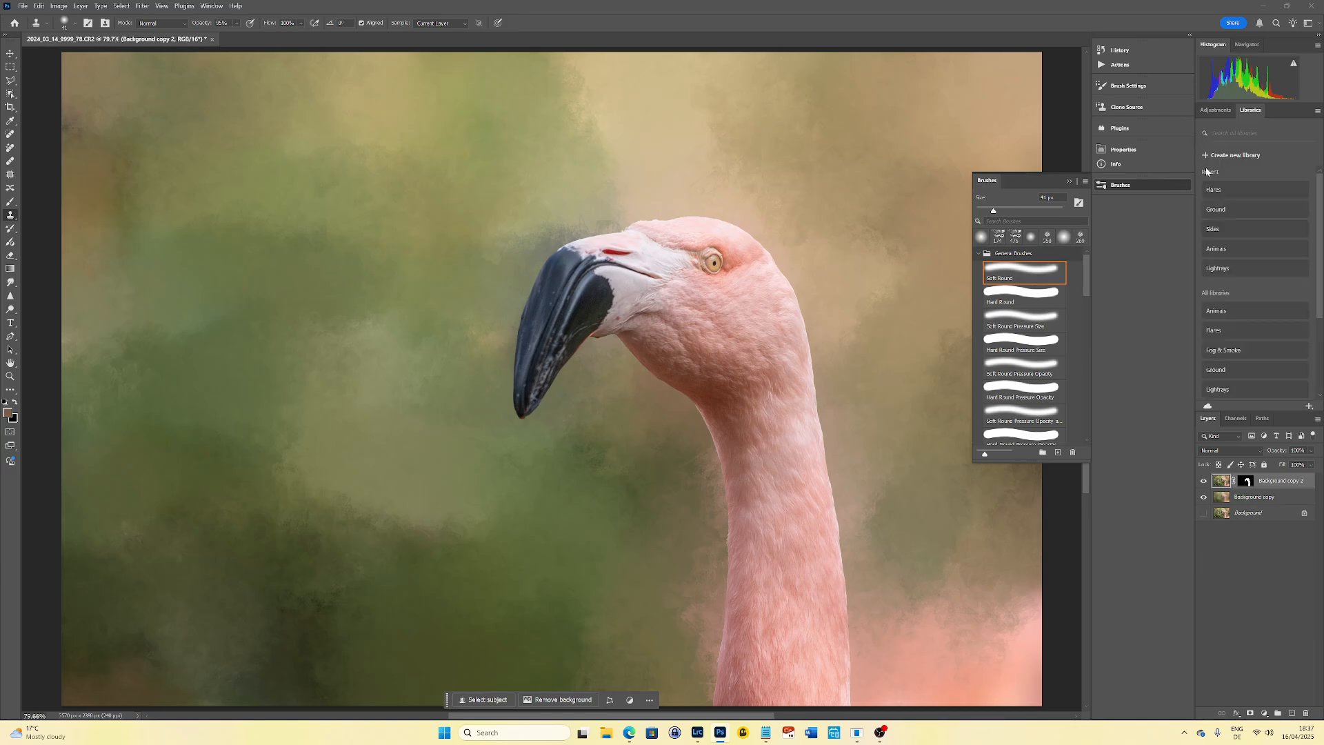
click(1235, 351)
scroll(1235, 333, down, 3)
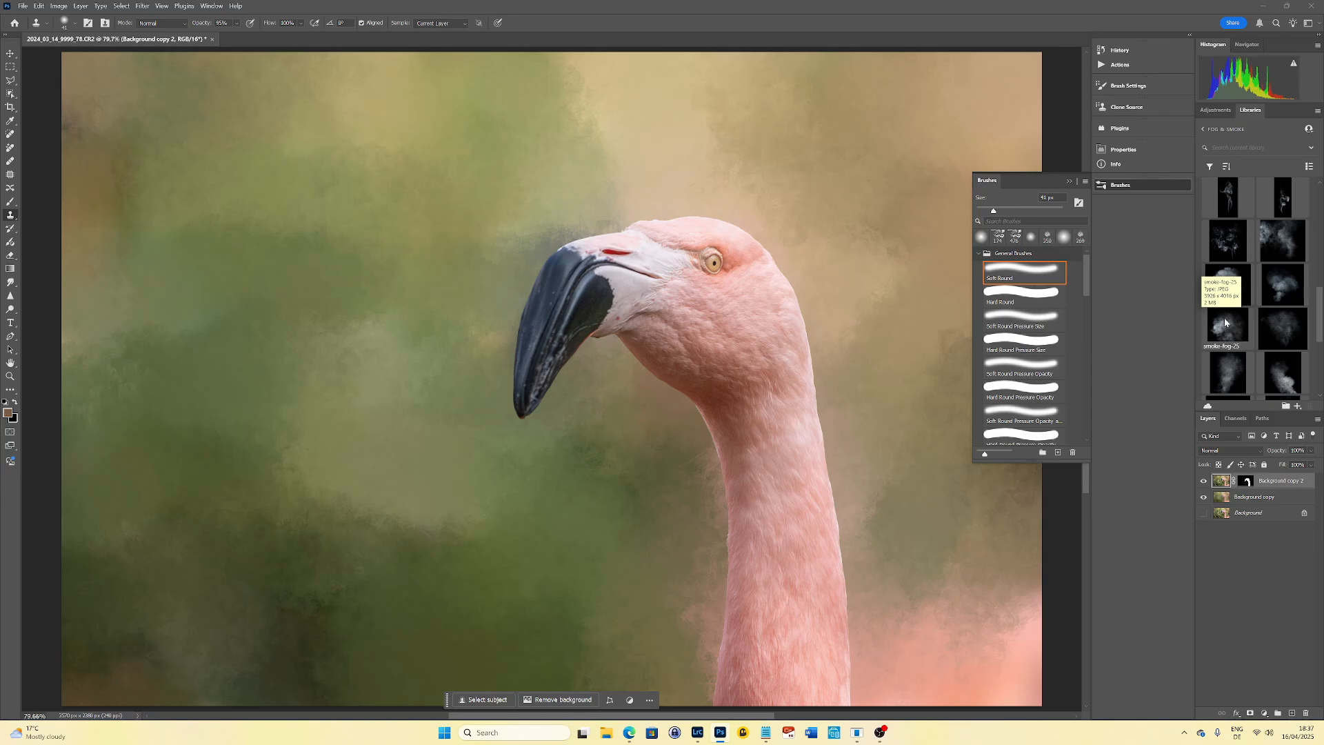
drag(1225, 322, 432, 594)
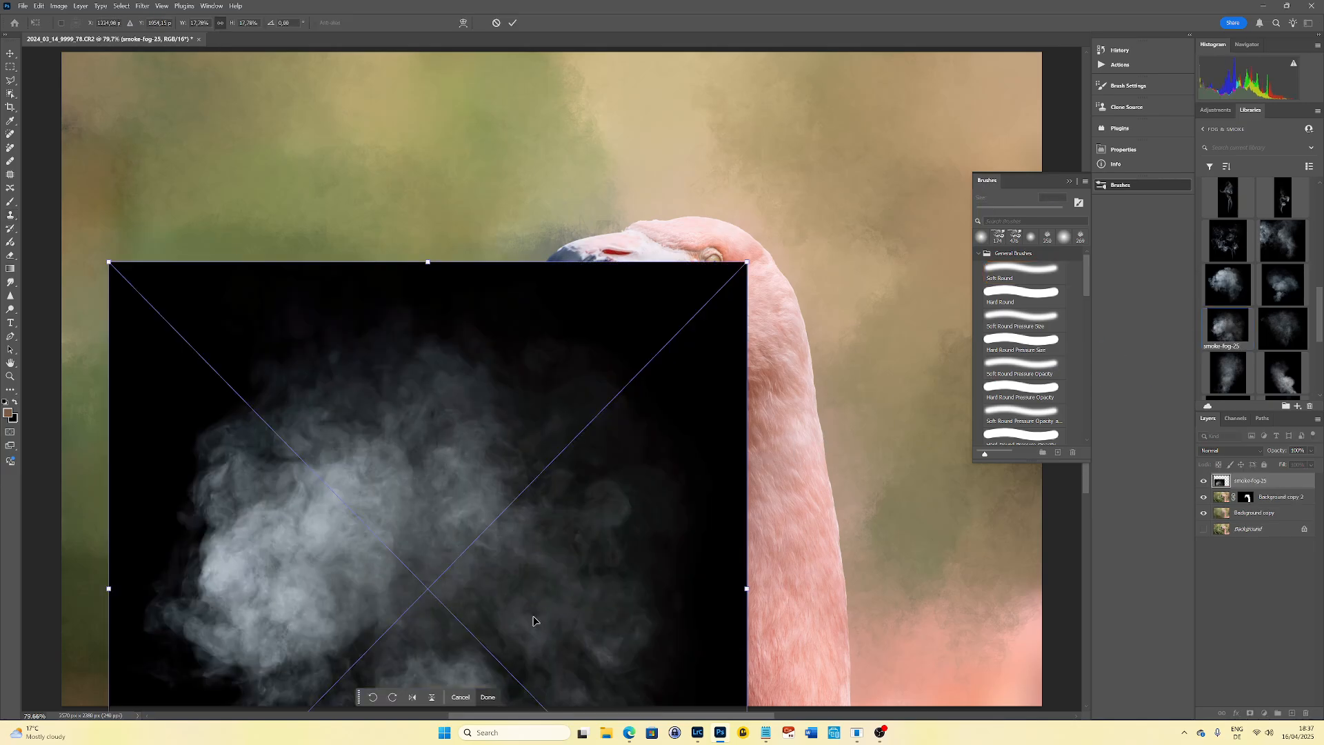
drag(533, 621, 422, 698)
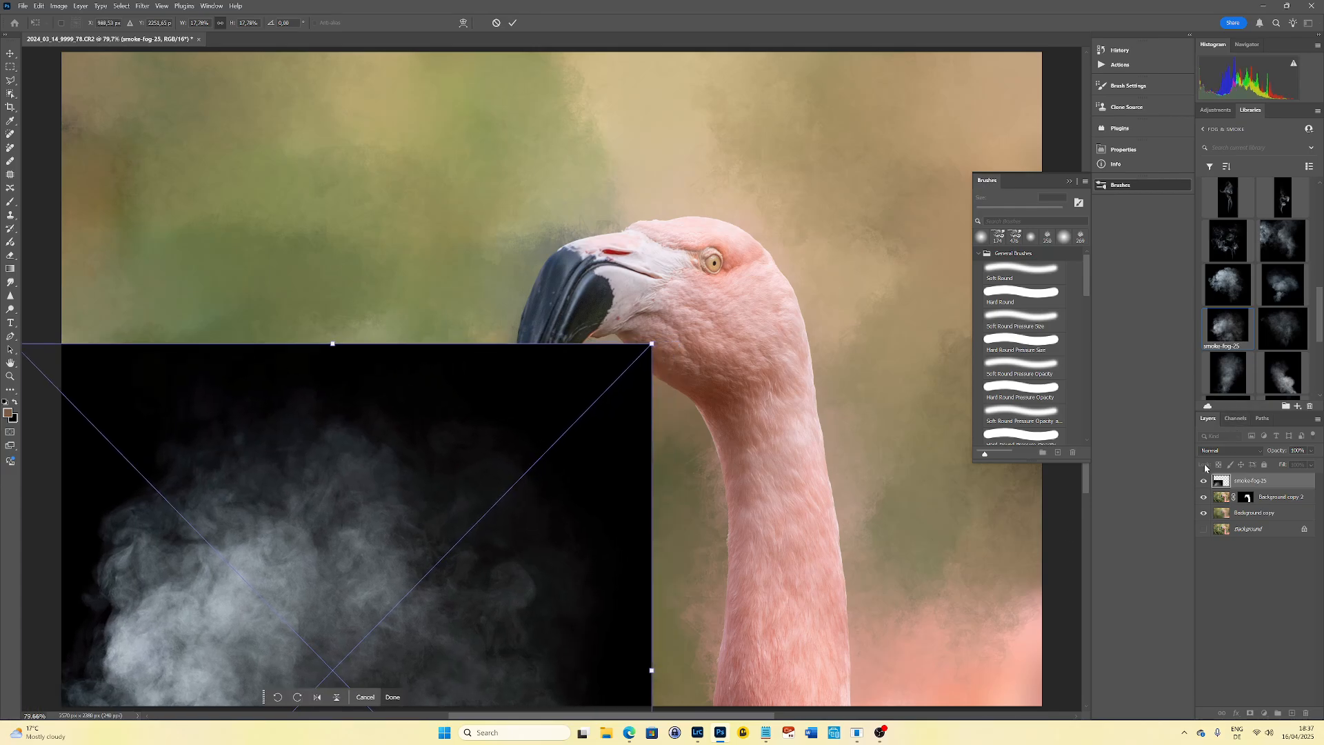
Set the fog layer's blend mode to Screen and shift the fog slightly up and left.
click(1258, 454)
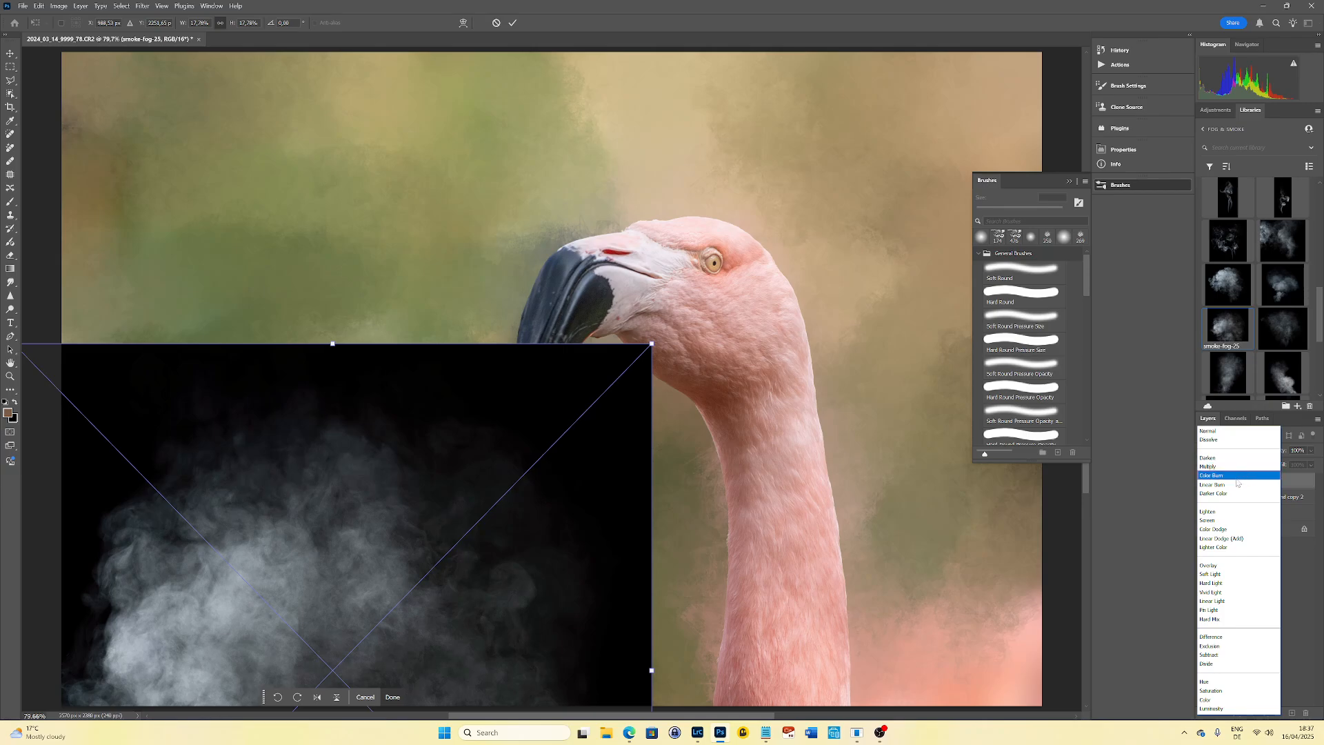
click(1222, 521)
drag(391, 602, 422, 561)
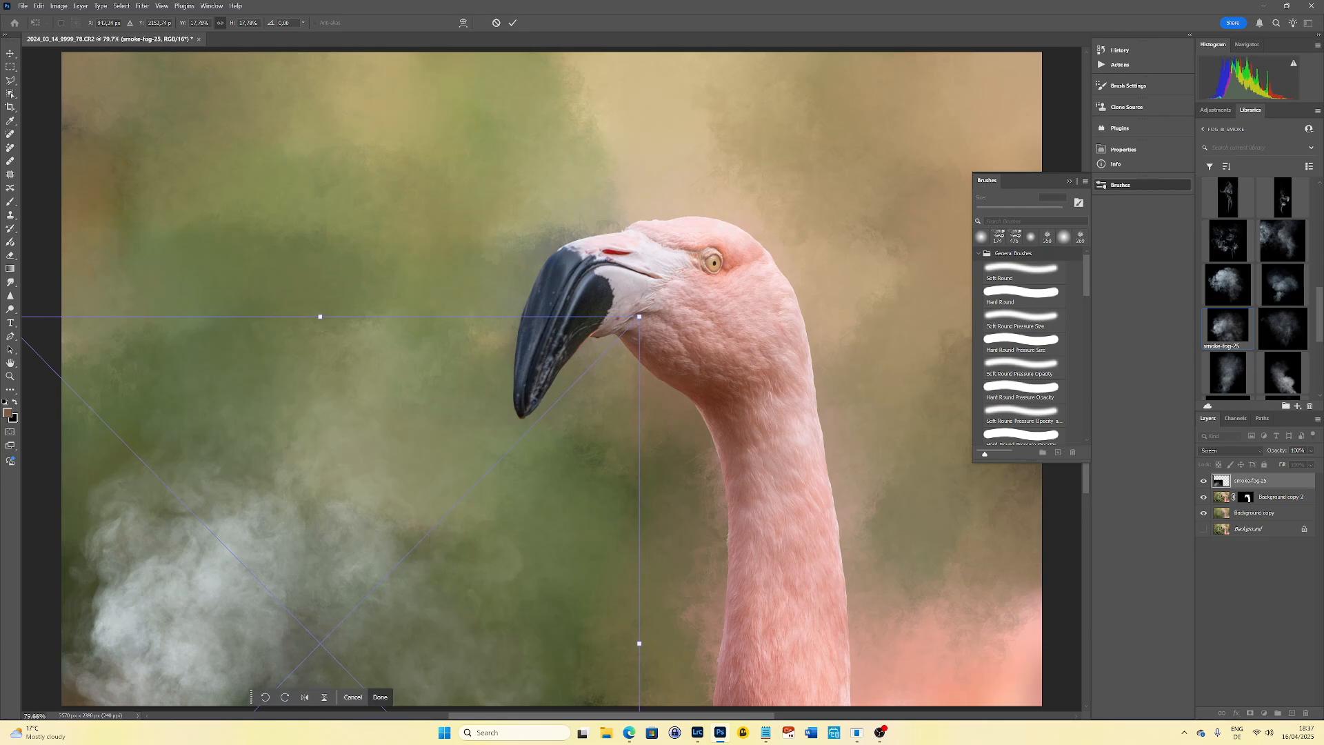
Lower the fog layer's opacity to about 39%, fine-tune its position in the lower-left corner and commit the placement.
click(1311, 451)
drag(1294, 465, 1296, 468)
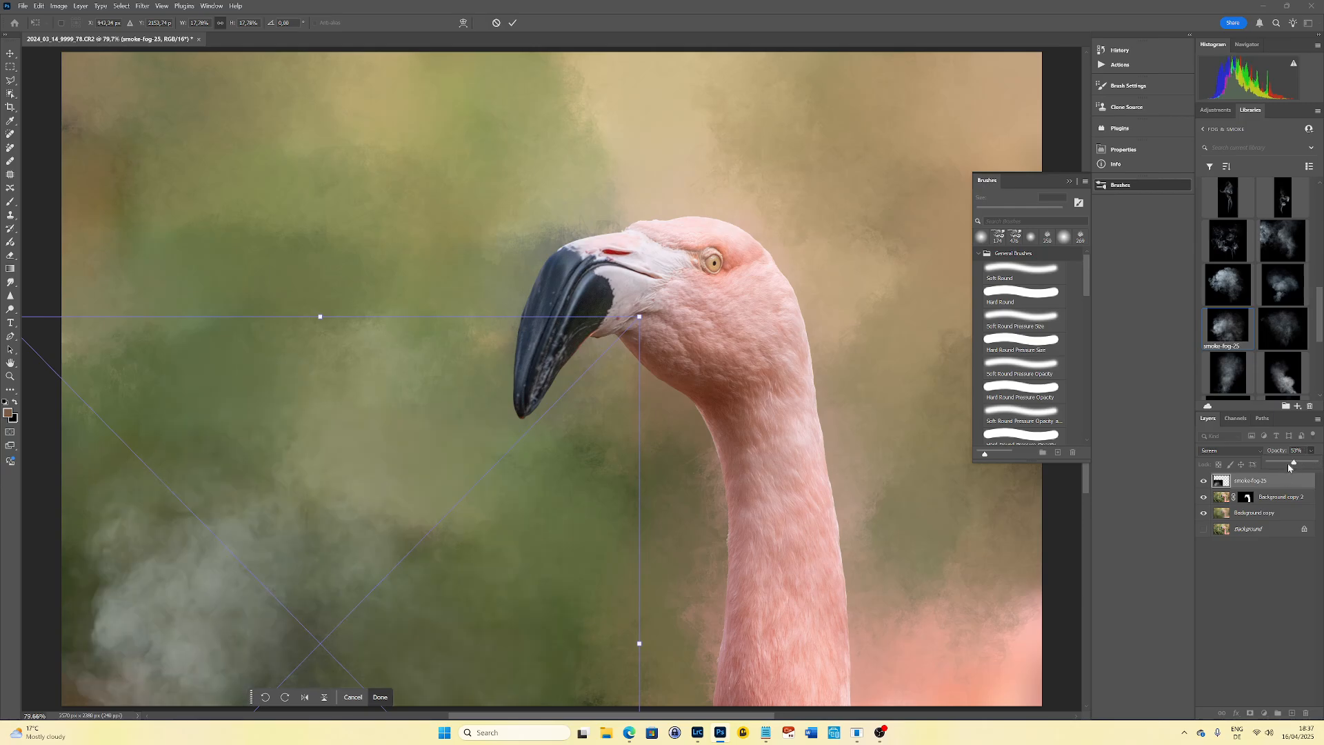
drag(1287, 465, 1289, 464)
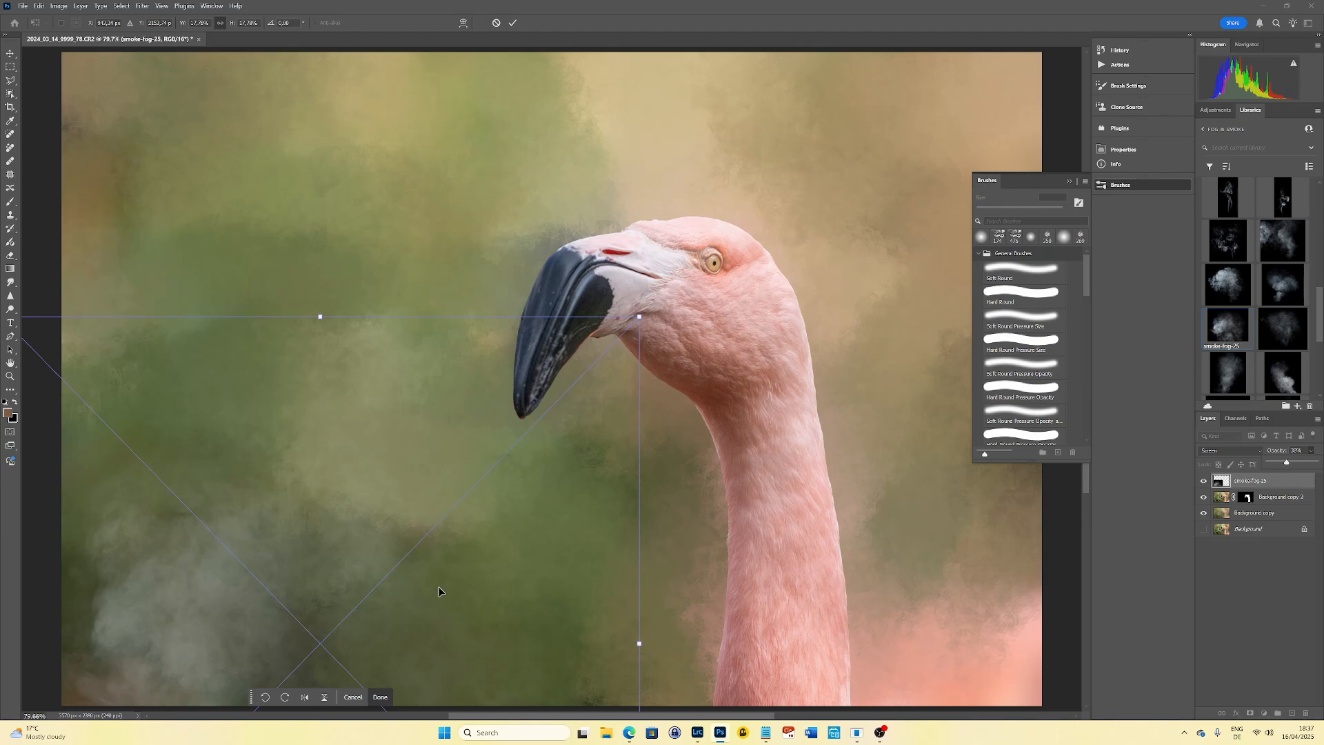
mouse_move(438, 591)
mouse_down()
mouse_move(411, 583)
mouse_move(449, 575)
mouse_up()
right_click(479, 553)
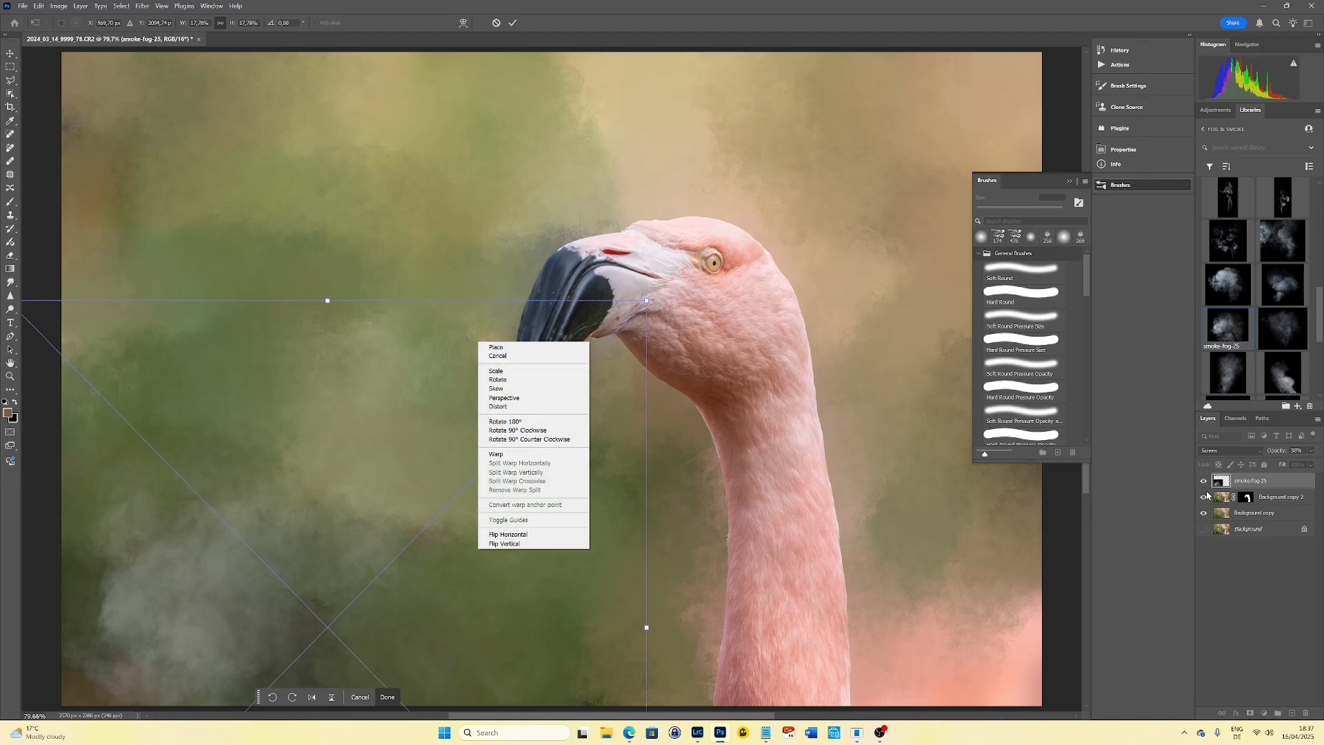
click(1233, 477)
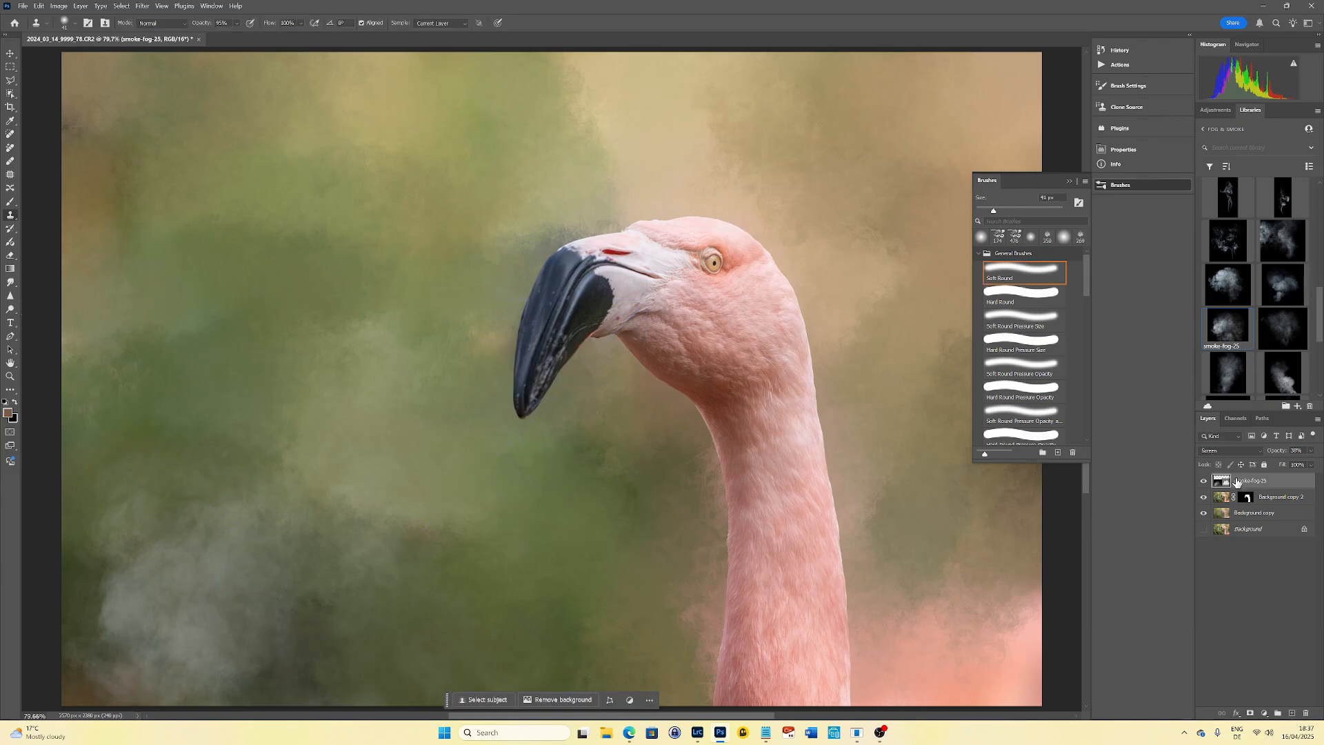
Duplicate the smoke-fog-25 layer twice, moving one copy to the lower right of the neck and the other to the bottom centre.
right_click(1249, 487)
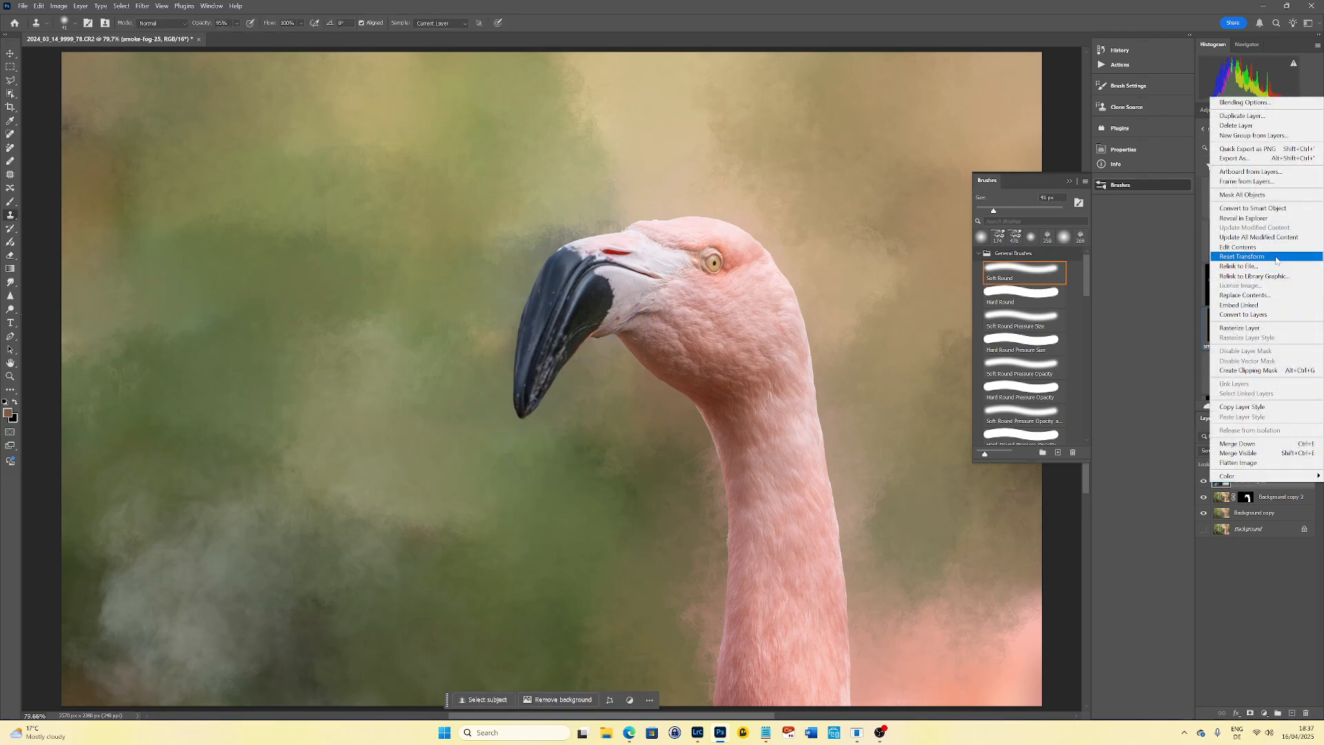
click(1293, 548)
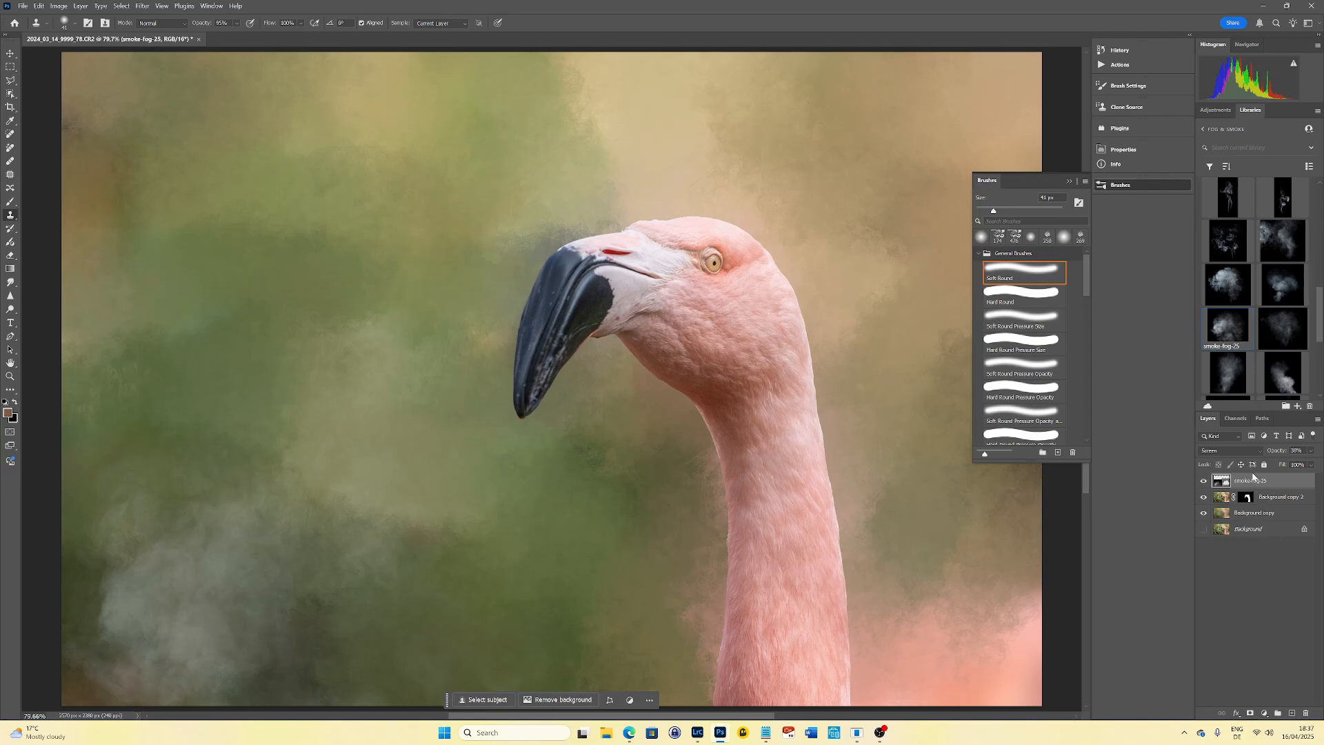
drag(1254, 482, 1292, 713)
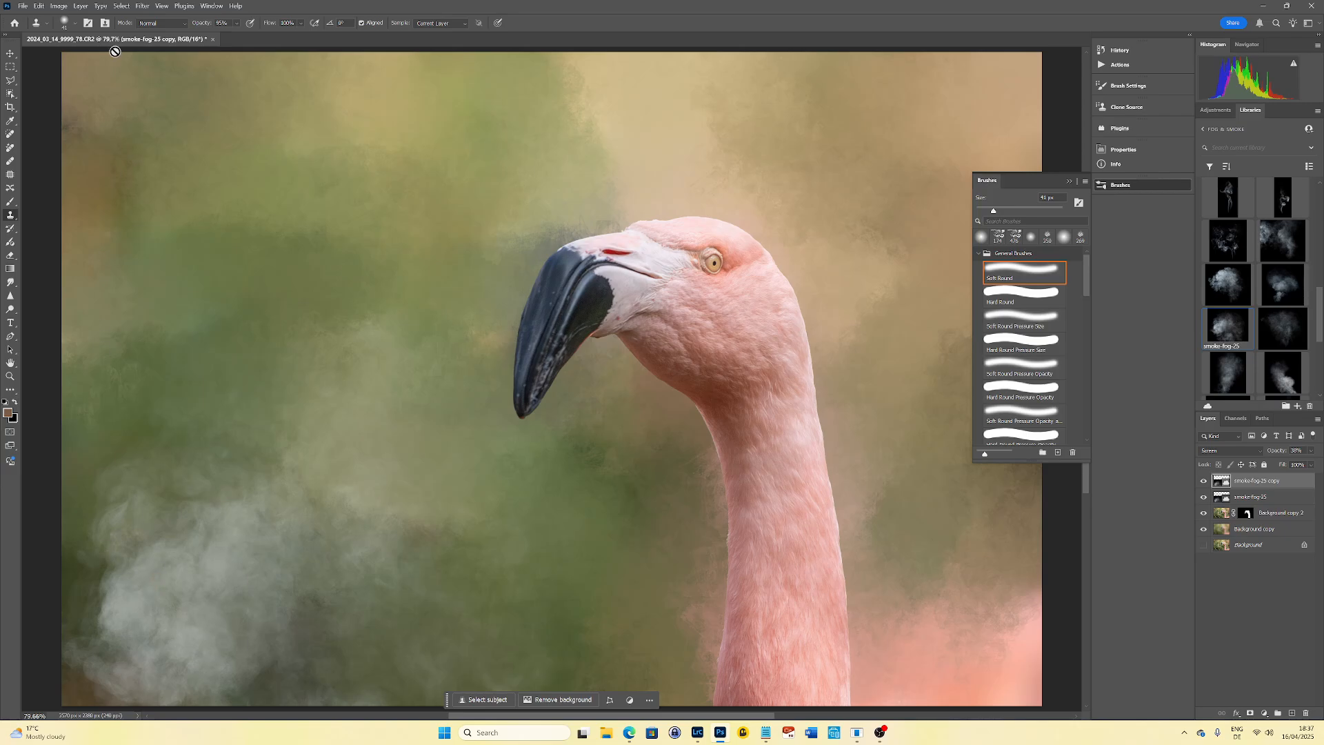
click(10, 53)
drag(300, 570, 986, 617)
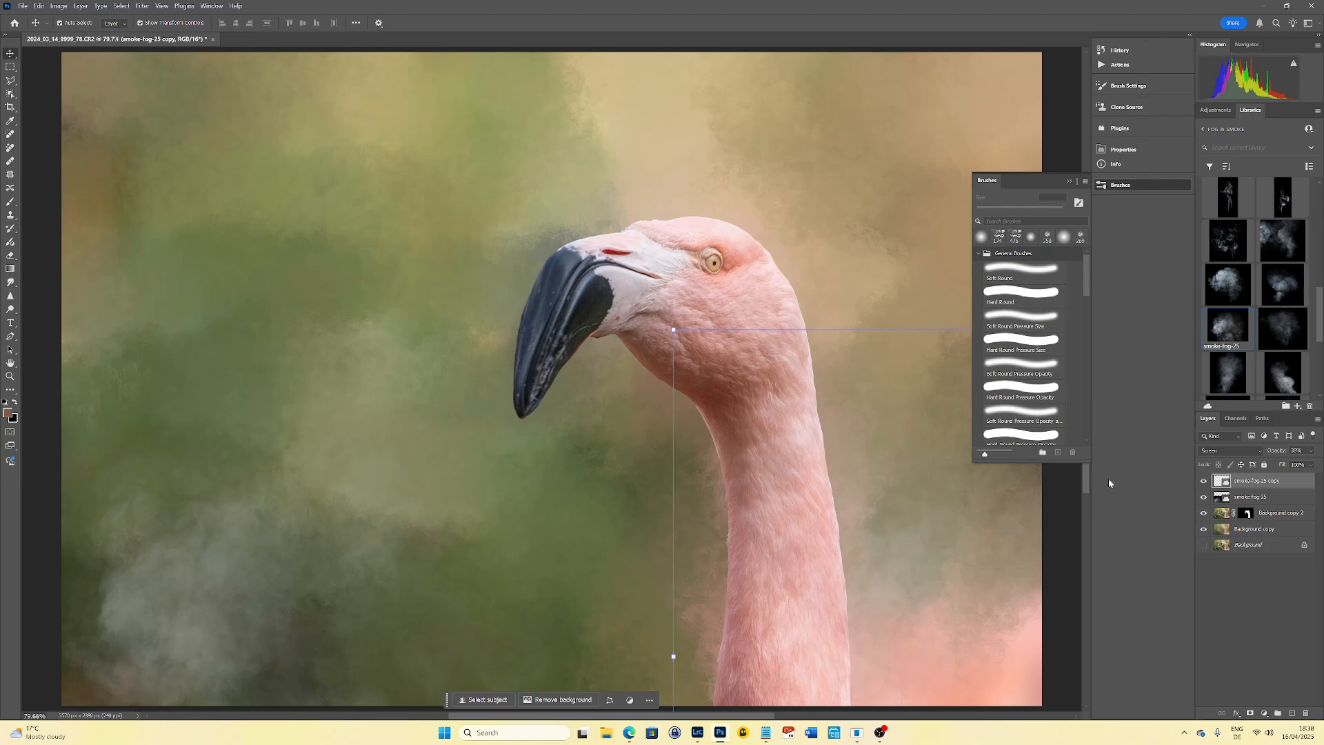
drag(1257, 483, 1292, 711)
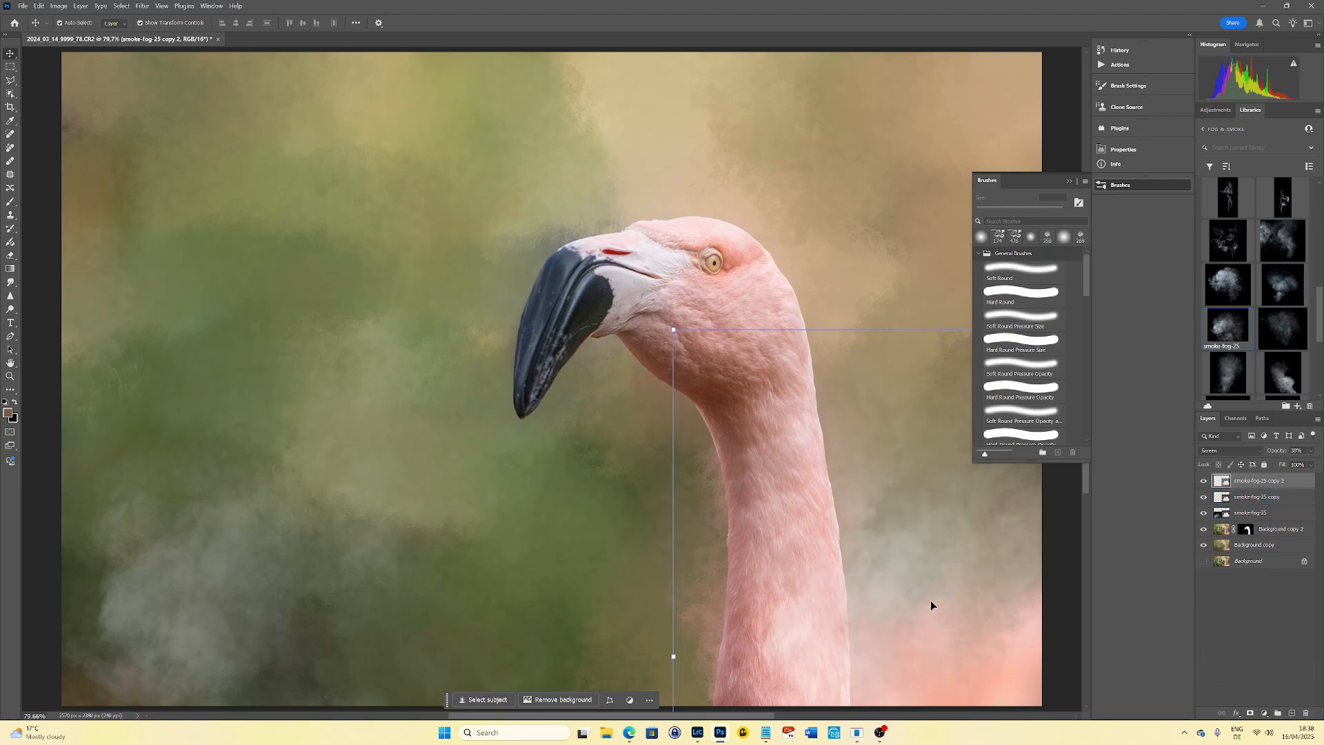
drag(931, 605, 519, 653)
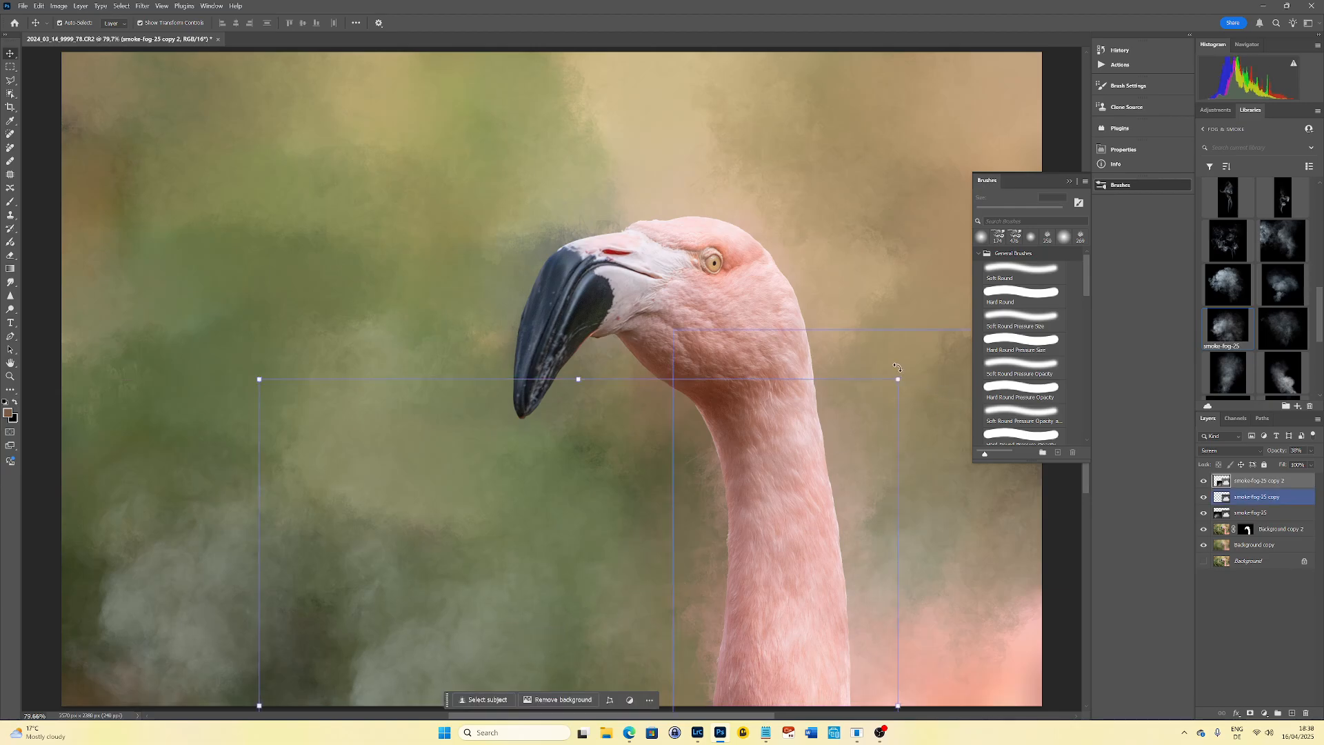
Rotate the second smoke-fog-25 copy about 47 degrees, shift it slightly right along the bottom of the image and commit the transform.
drag(897, 366, 1079, 710)
drag(607, 634, 634, 626)
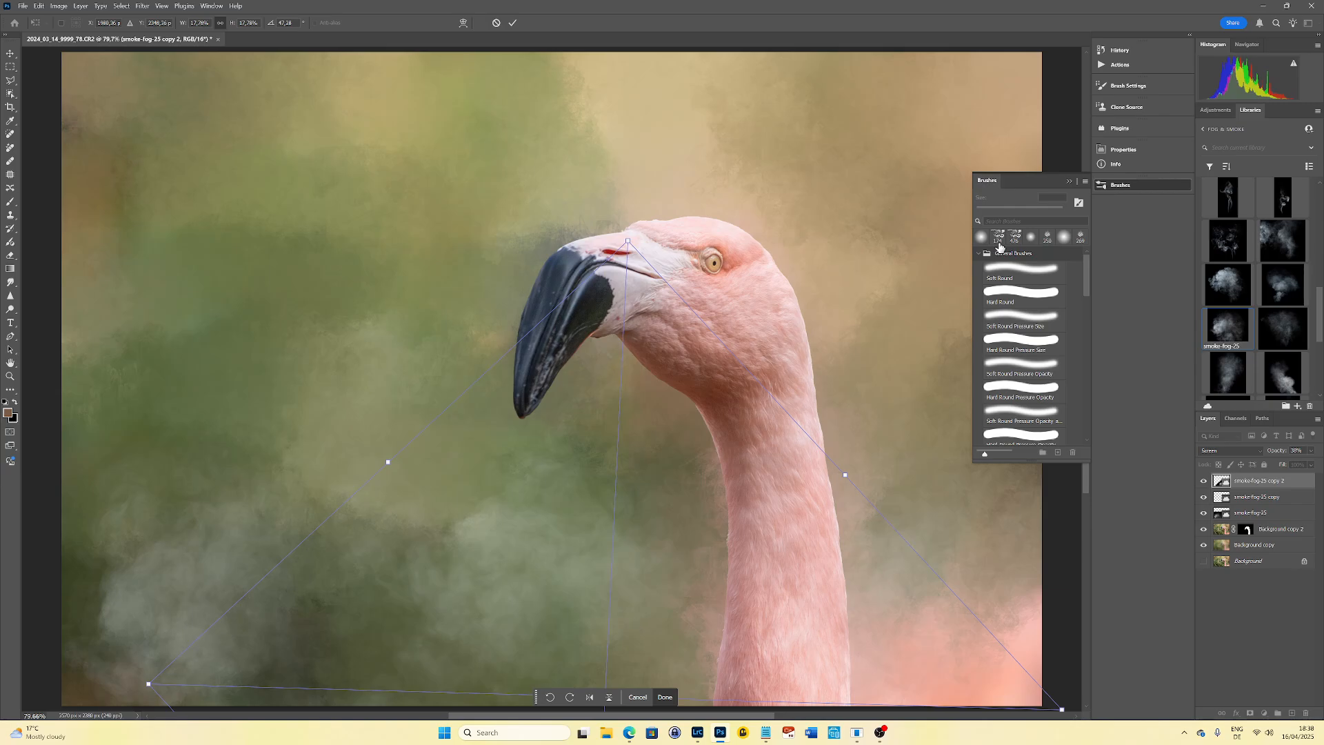
click(1071, 181)
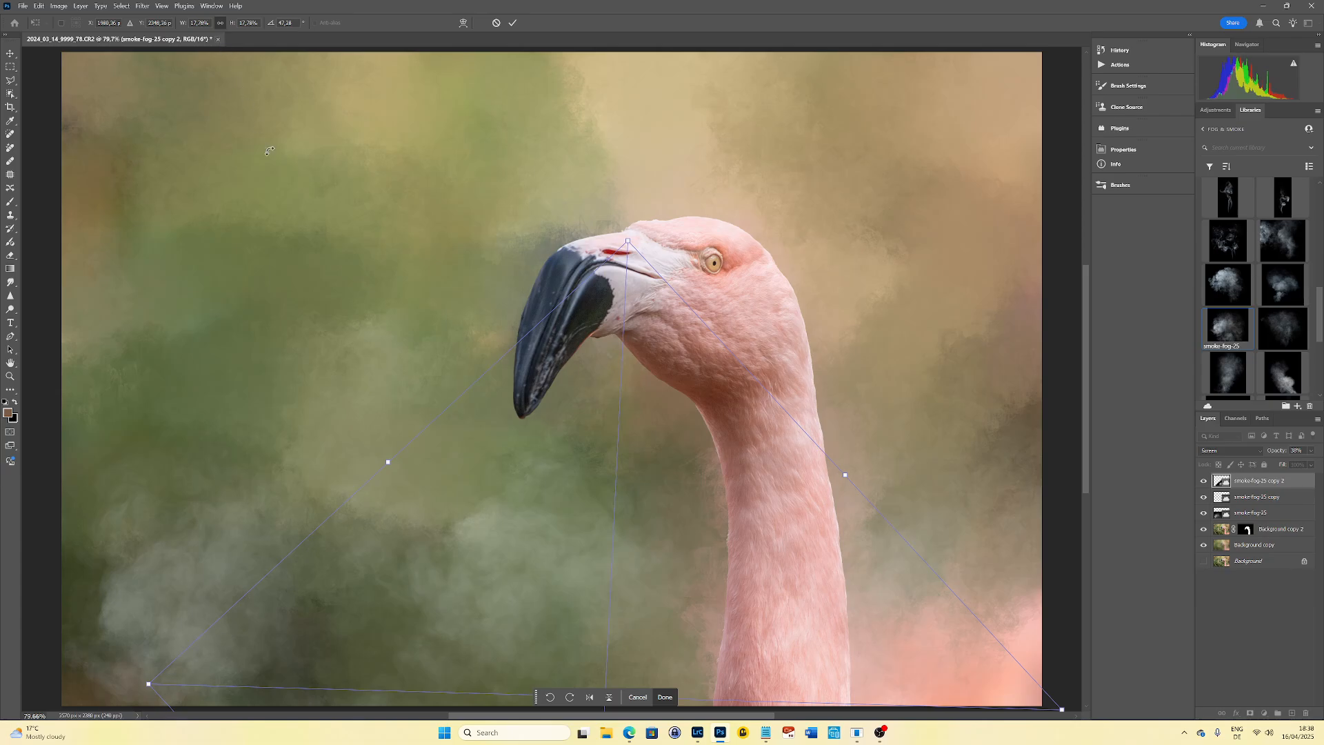
key(Return)
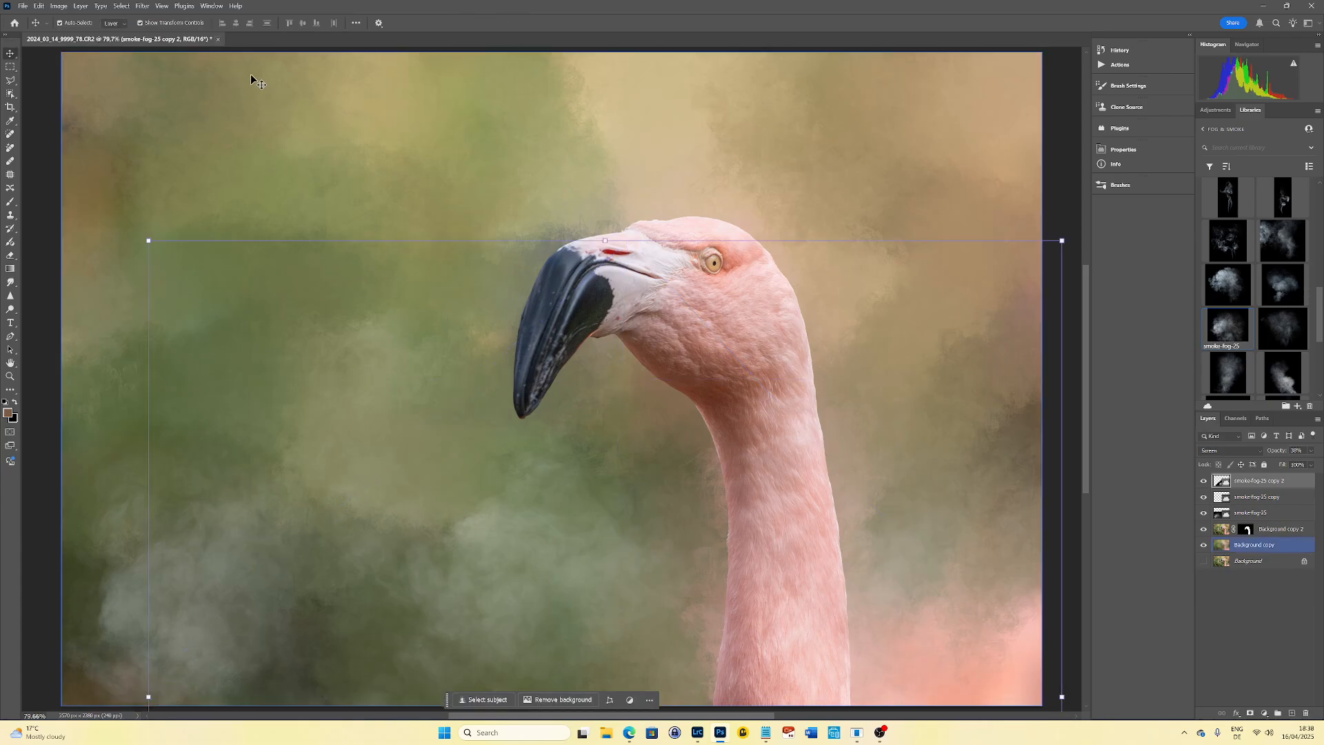
Close the flamingo document and save its changes.
click(218, 40)
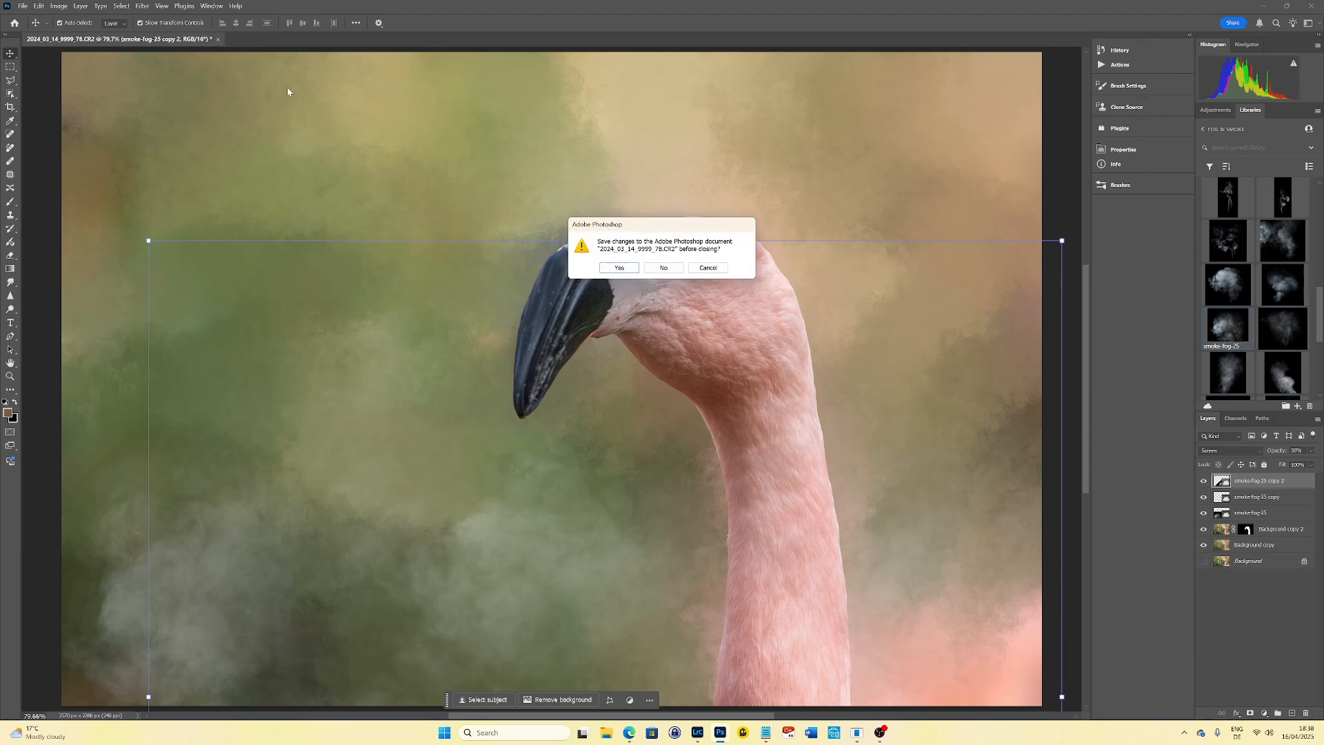
click(619, 268)
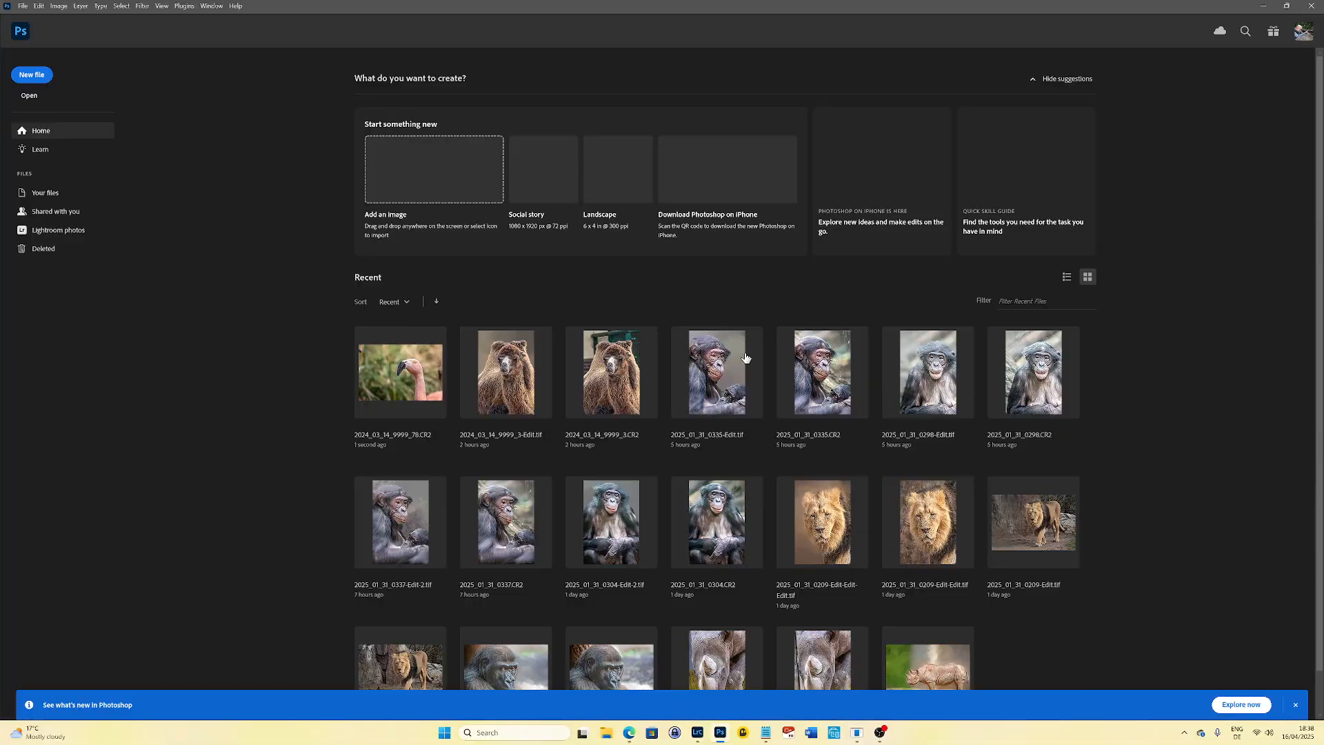
Switch to Lightroom Classic and set the edited flamingo photo to Highlights -100, Shadows +100, Whites about +40 and Blacks about -74.
click(697, 735)
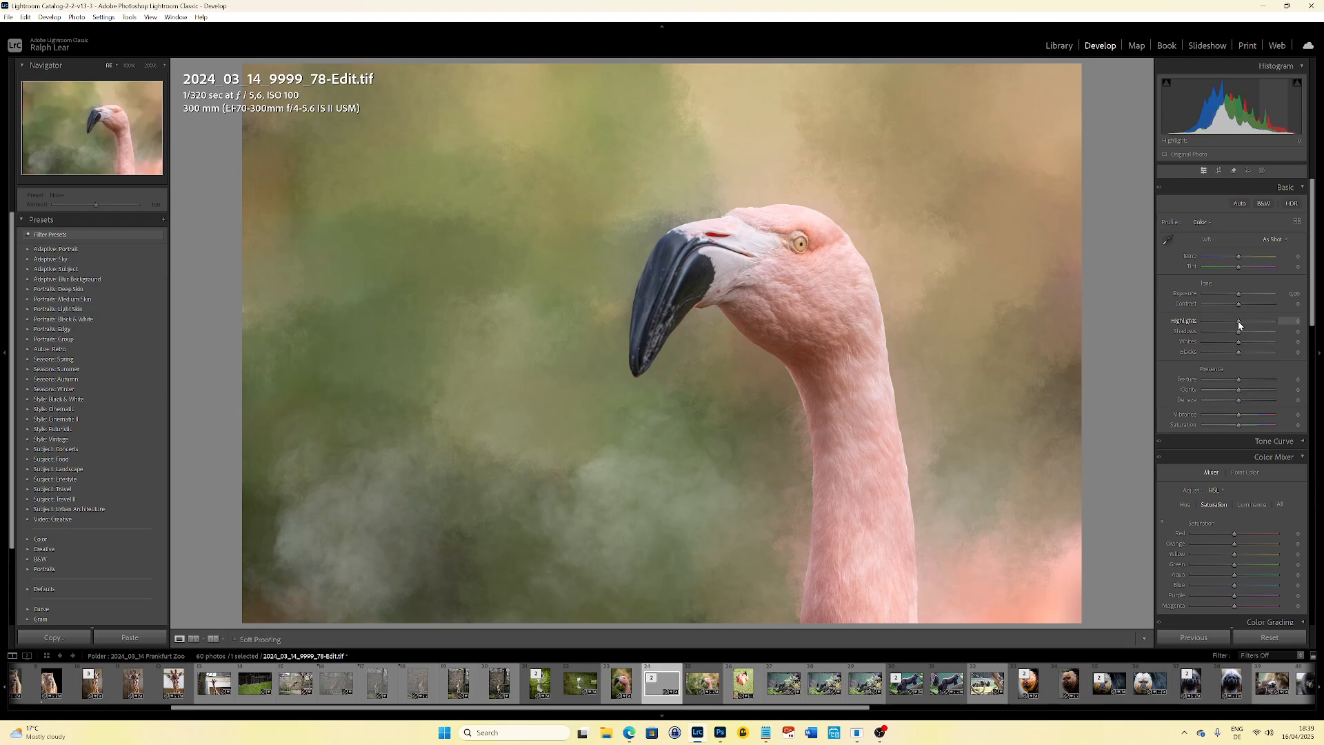
drag(1239, 322, 1256, 344)
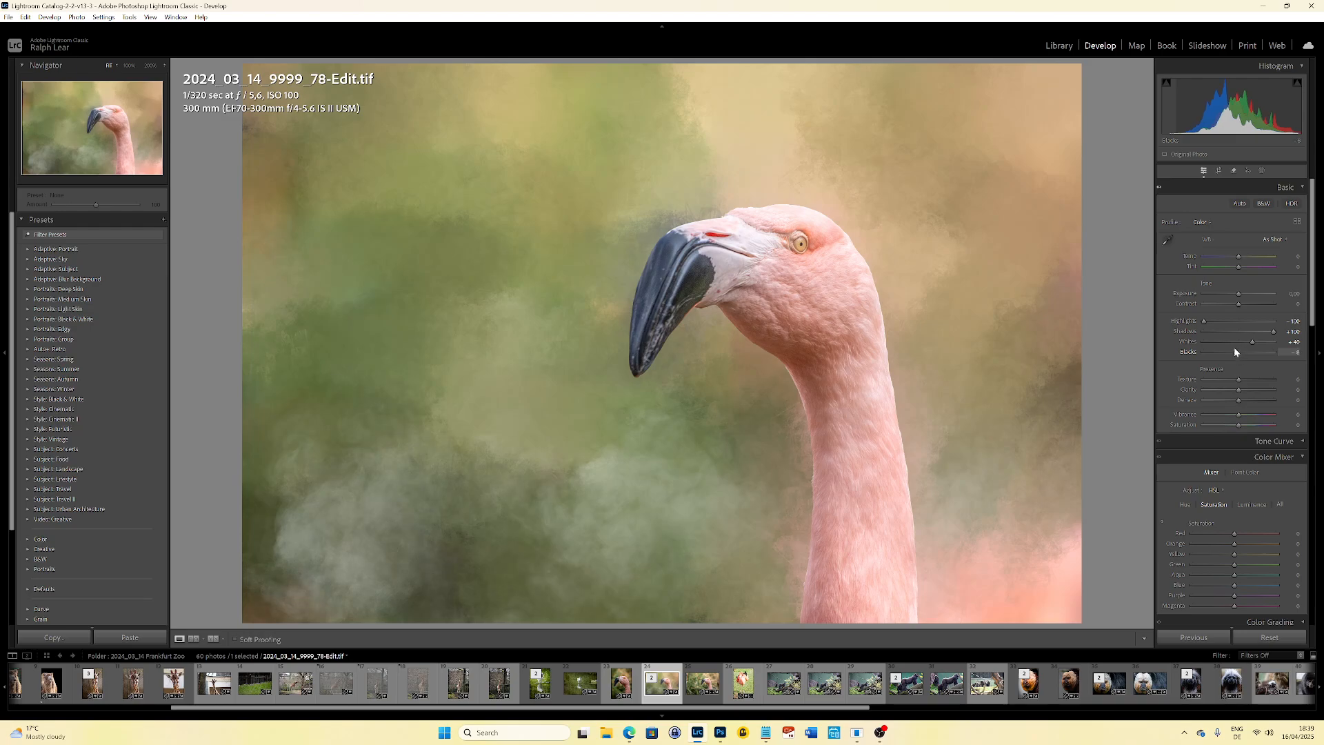
drag(1235, 351, 1210, 341)
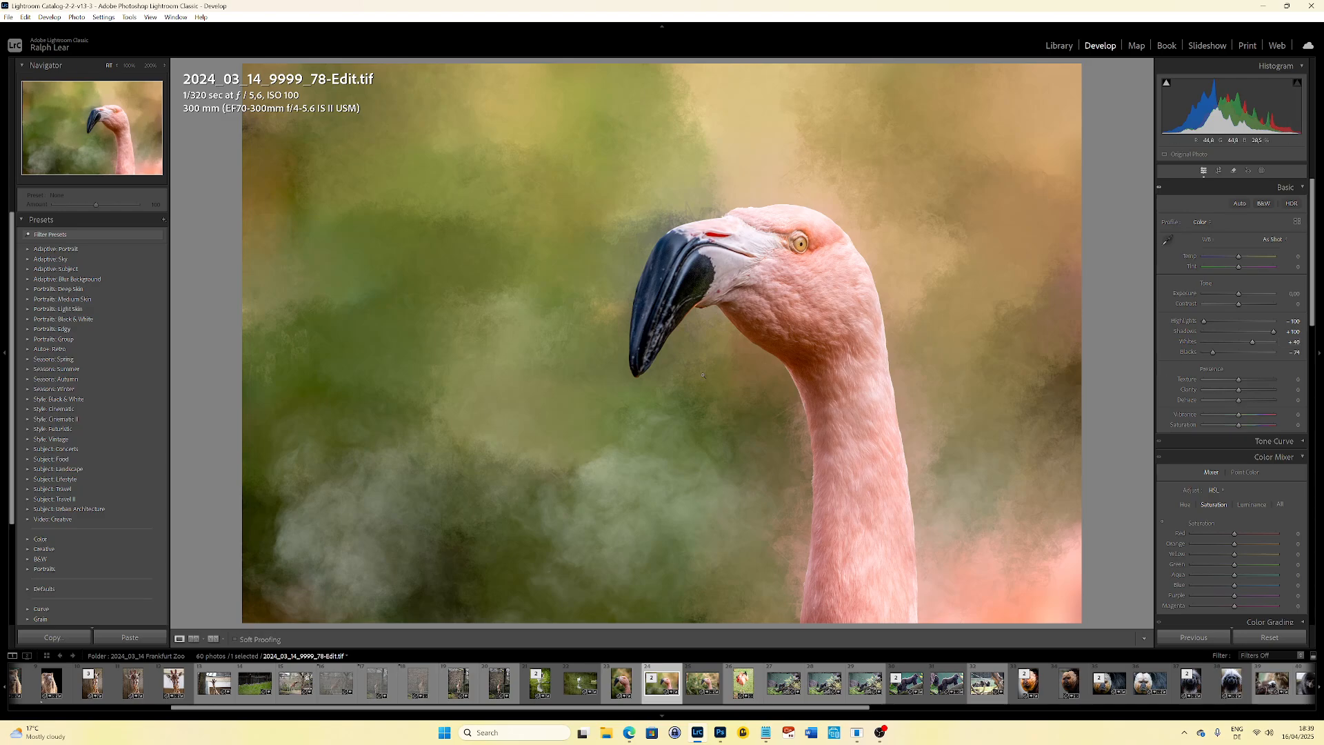
Send a copy of the photo with Lightroom adjustments to Topaz Photo AI for editing.
right_click(595, 416)
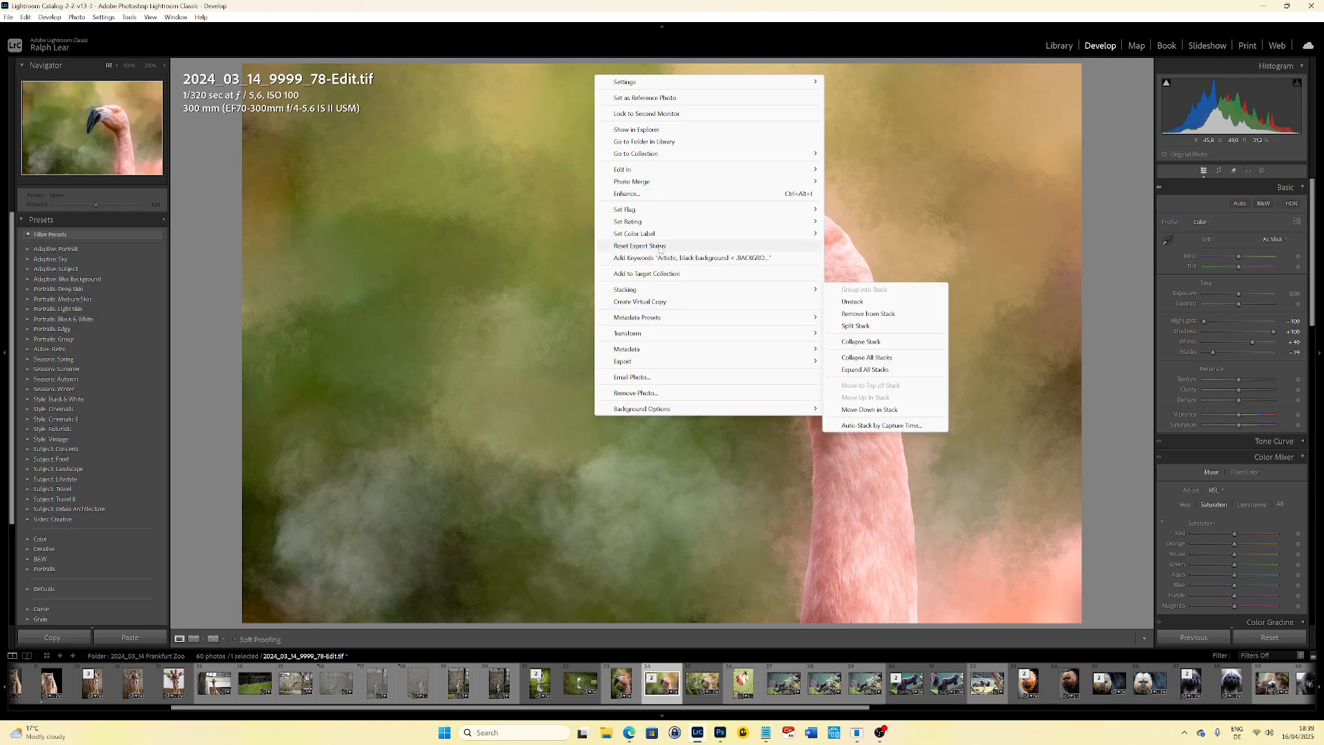
mouse_move(666, 169)
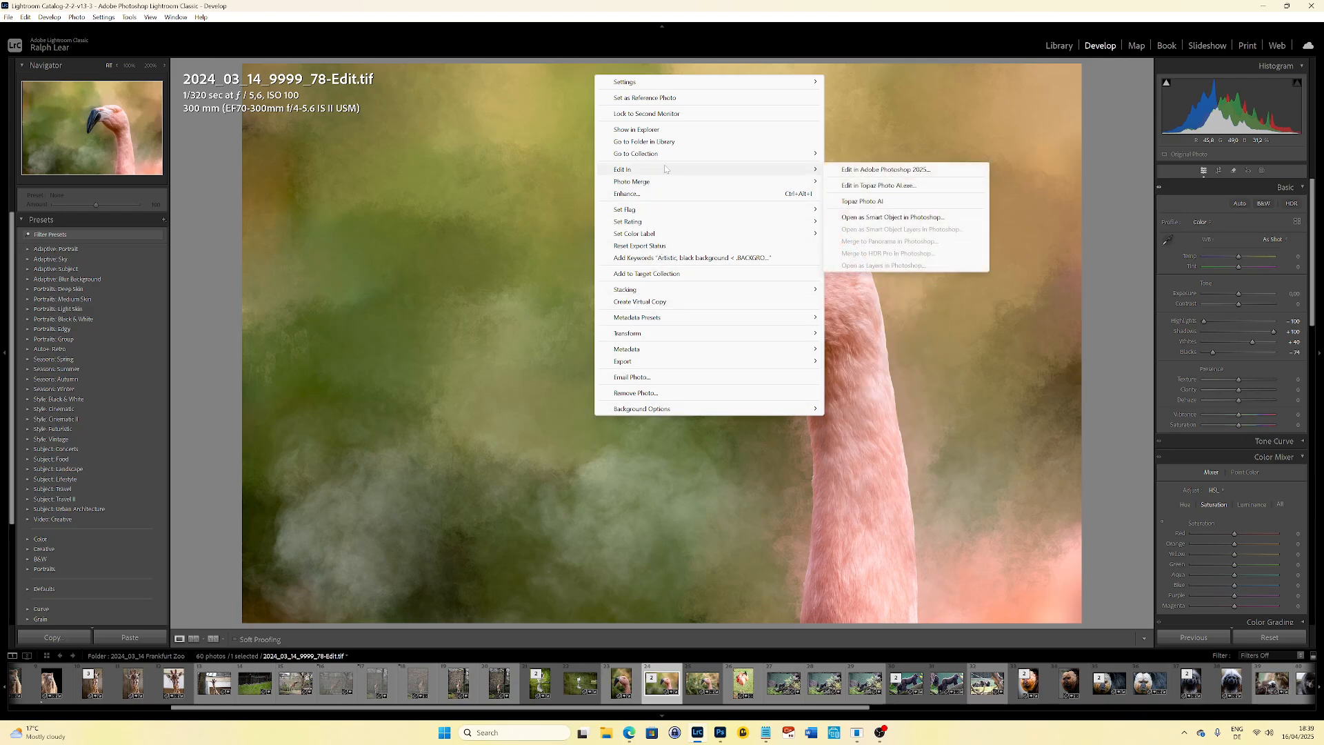
click(860, 206)
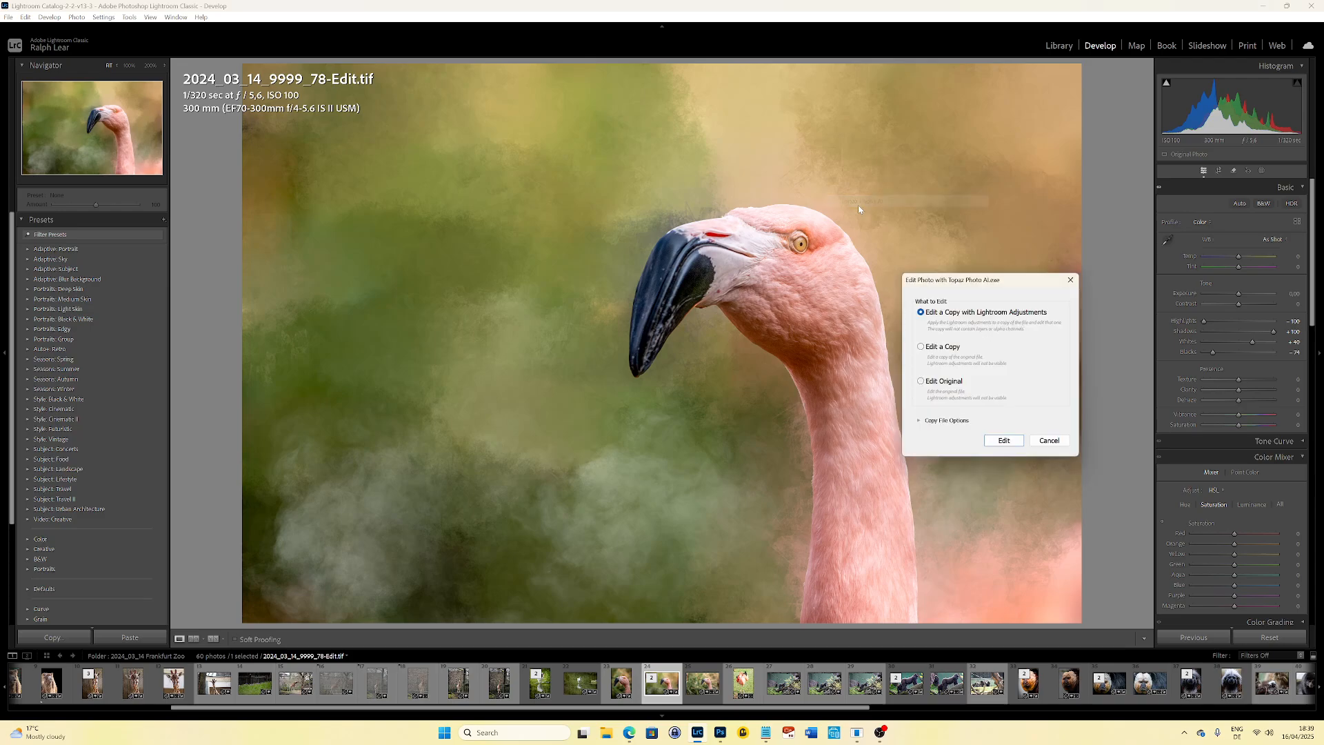
click(1001, 443)
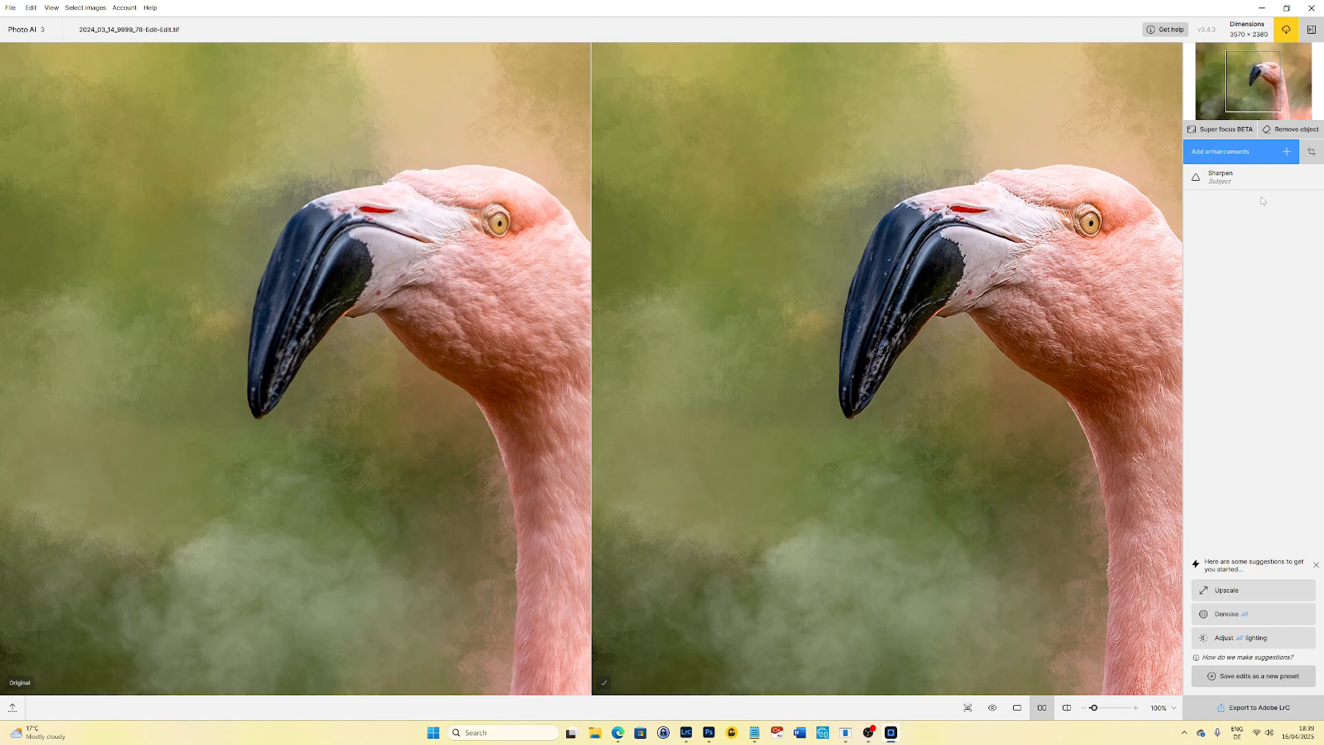
Sharpen the subject with the Natural model at strength 43 and export the result back to Lightroom Classic.
click(1240, 176)
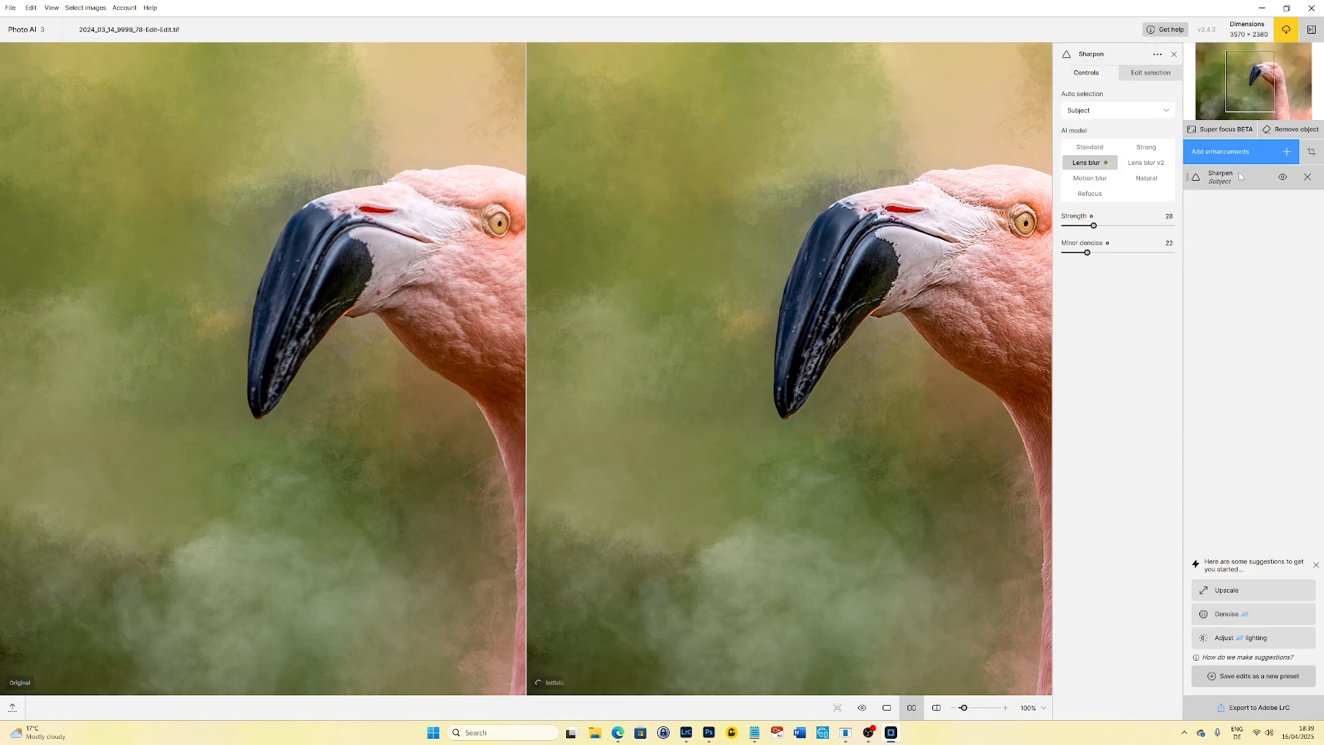
click(1143, 180)
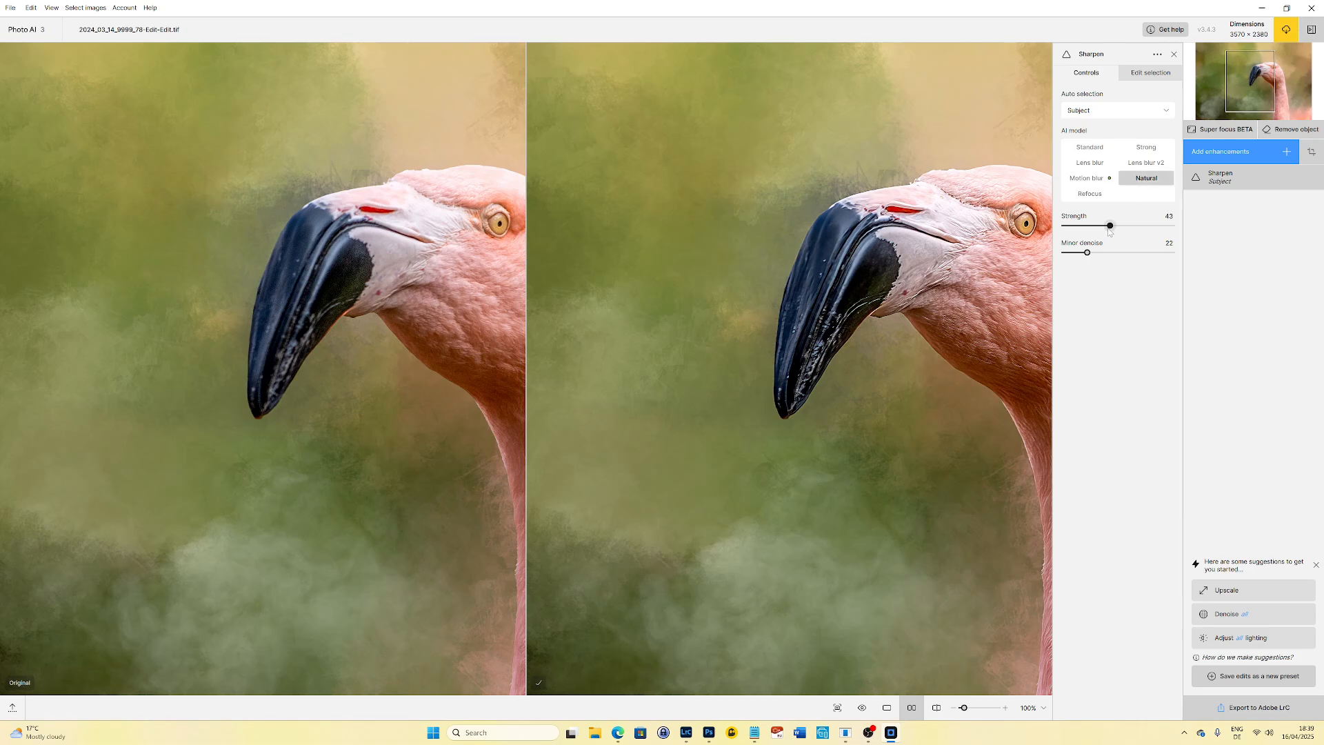
click(1268, 713)
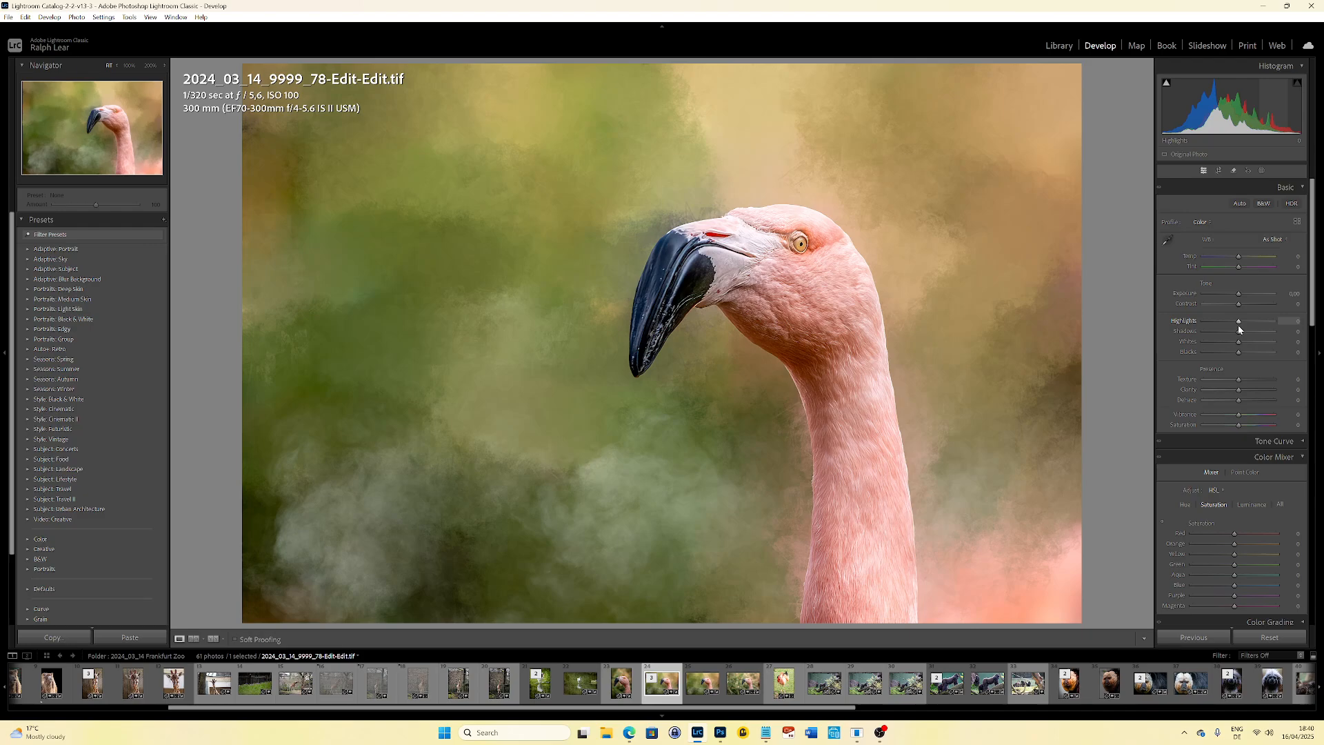
Set the sharpened photo to Highlights -100, Shadows about +84, Whites about +24 and Blacks about -66.
drag(1240, 325, 1215, 356)
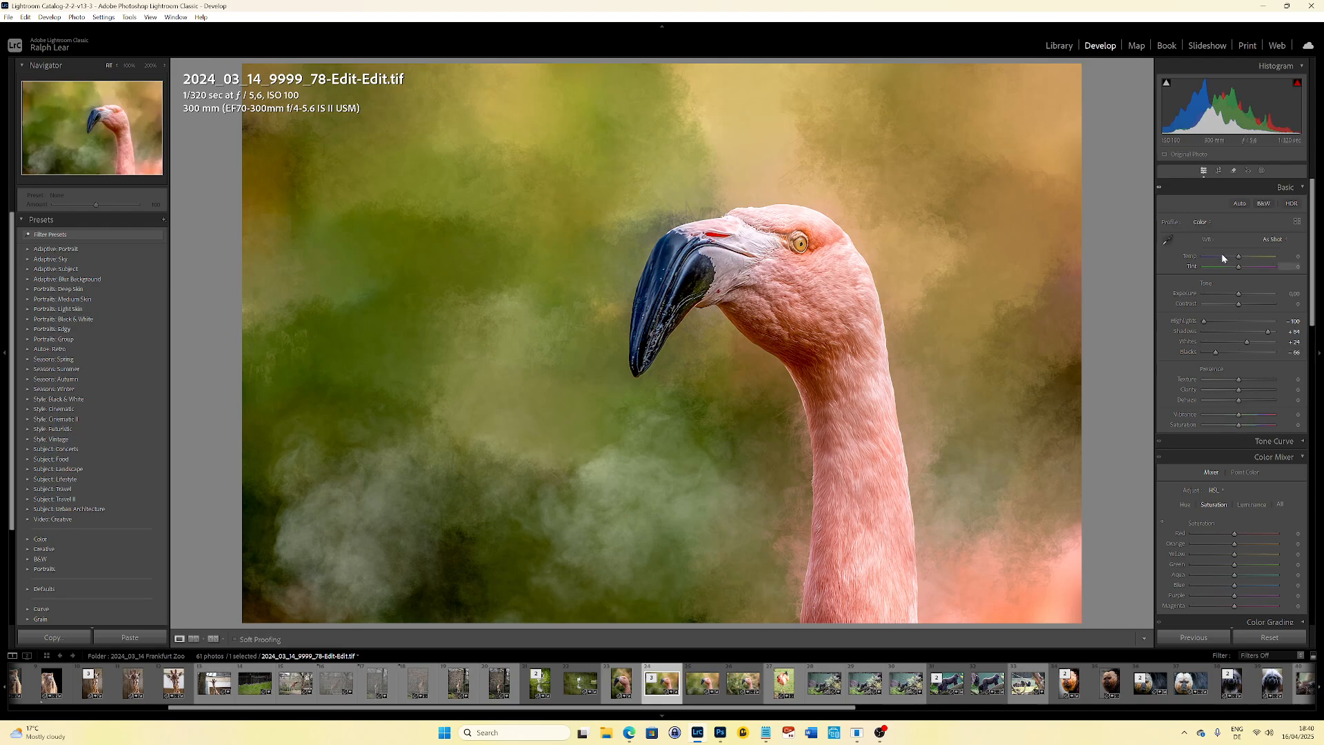
Add a linear gradient mask rising from the photo's bottom edge to beak height and lower its exposure to about -1.95.
click(1263, 171)
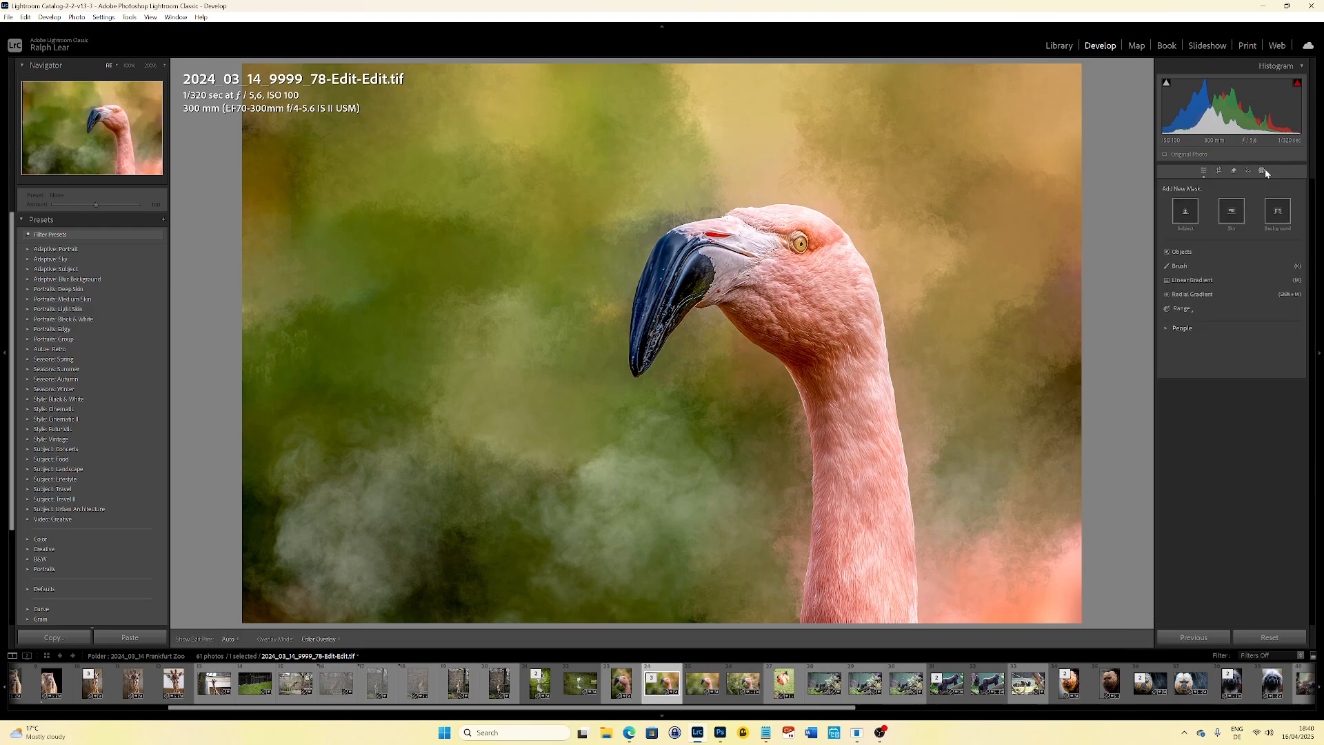
click(1262, 170)
click(1262, 171)
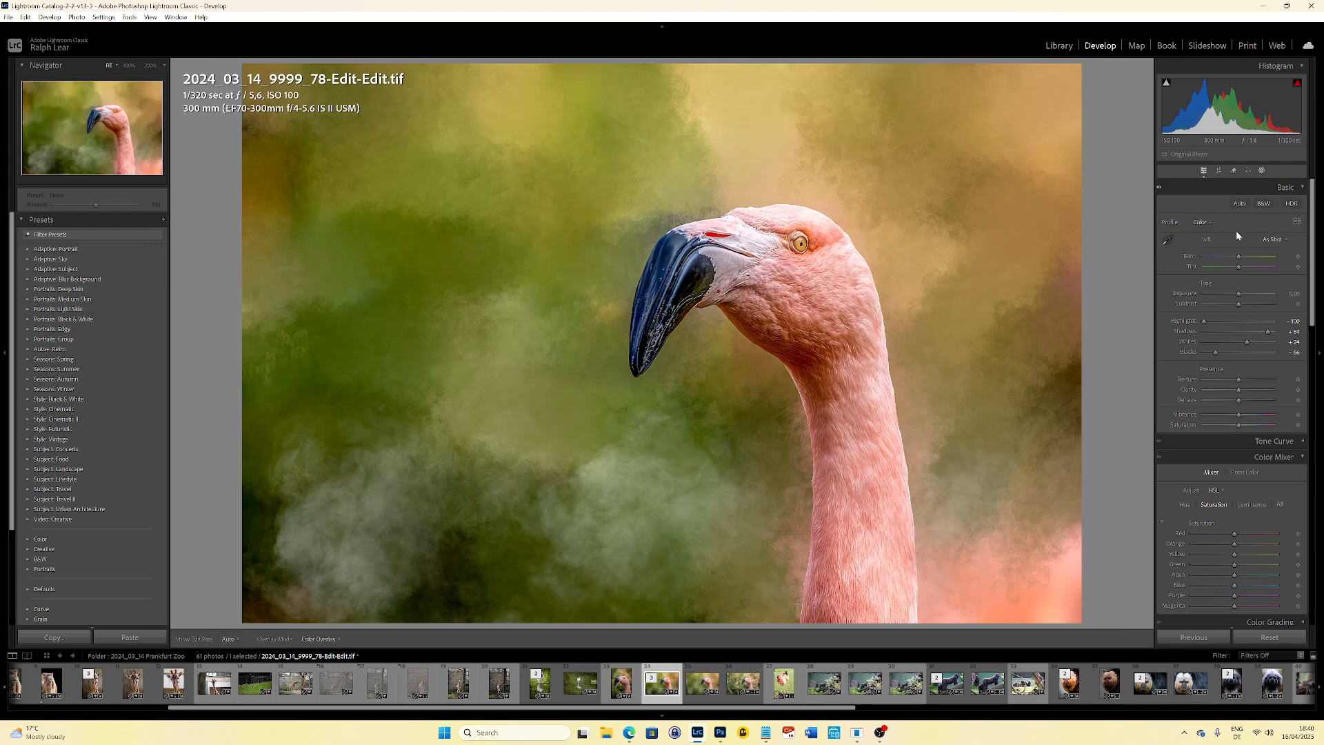
click(1196, 282)
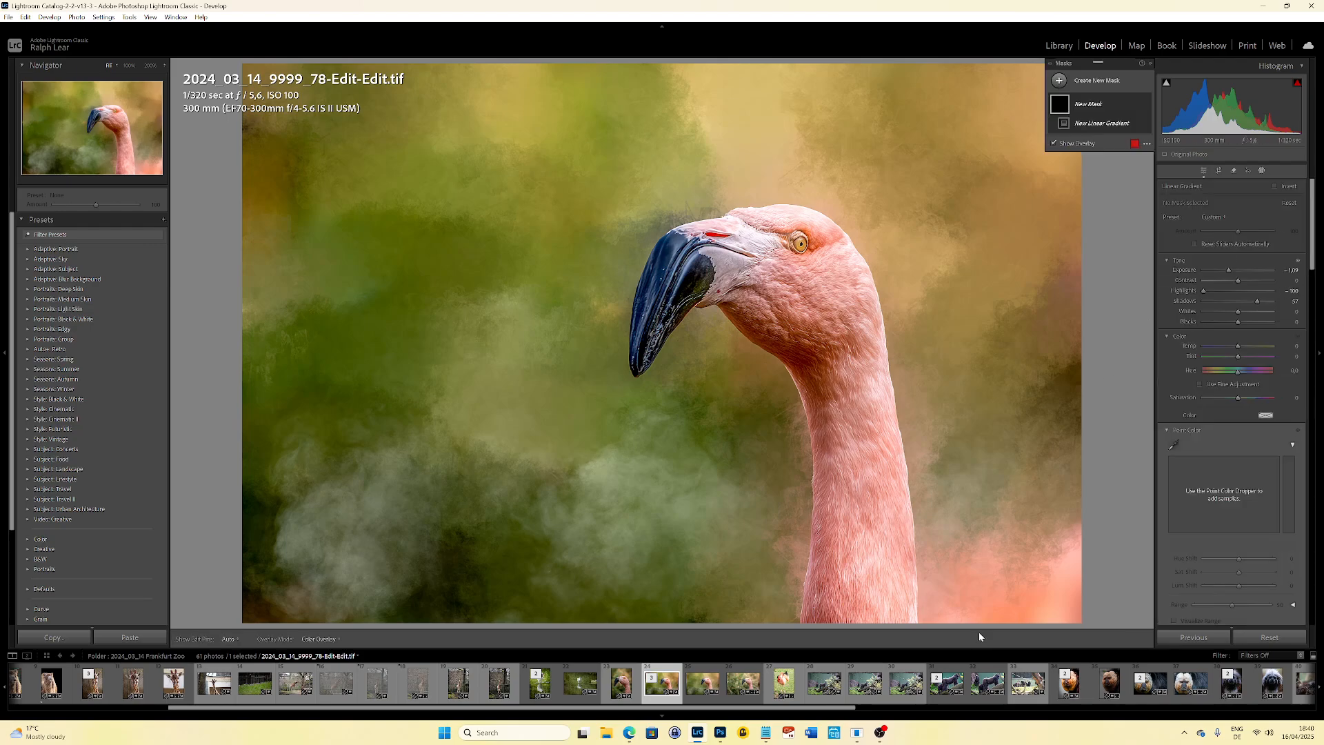
drag(863, 621, 784, 387)
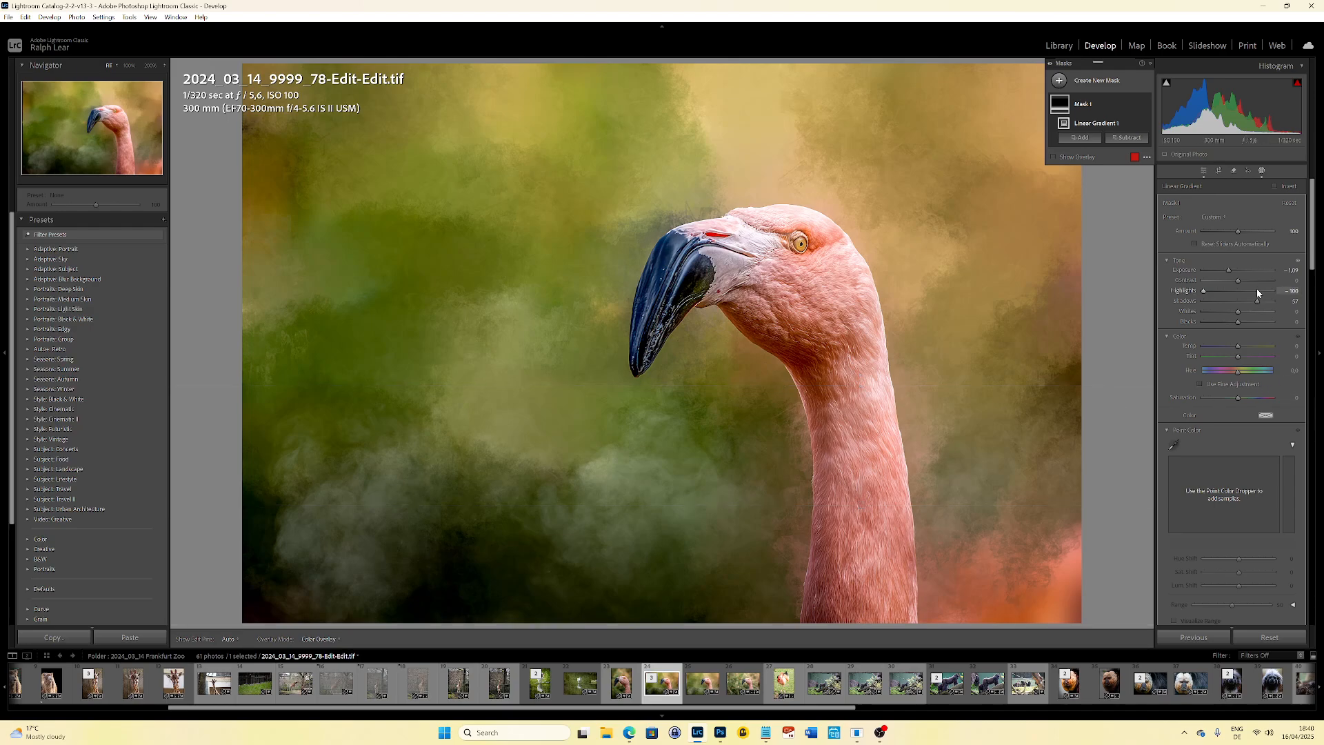
drag(1227, 273, 1222, 278)
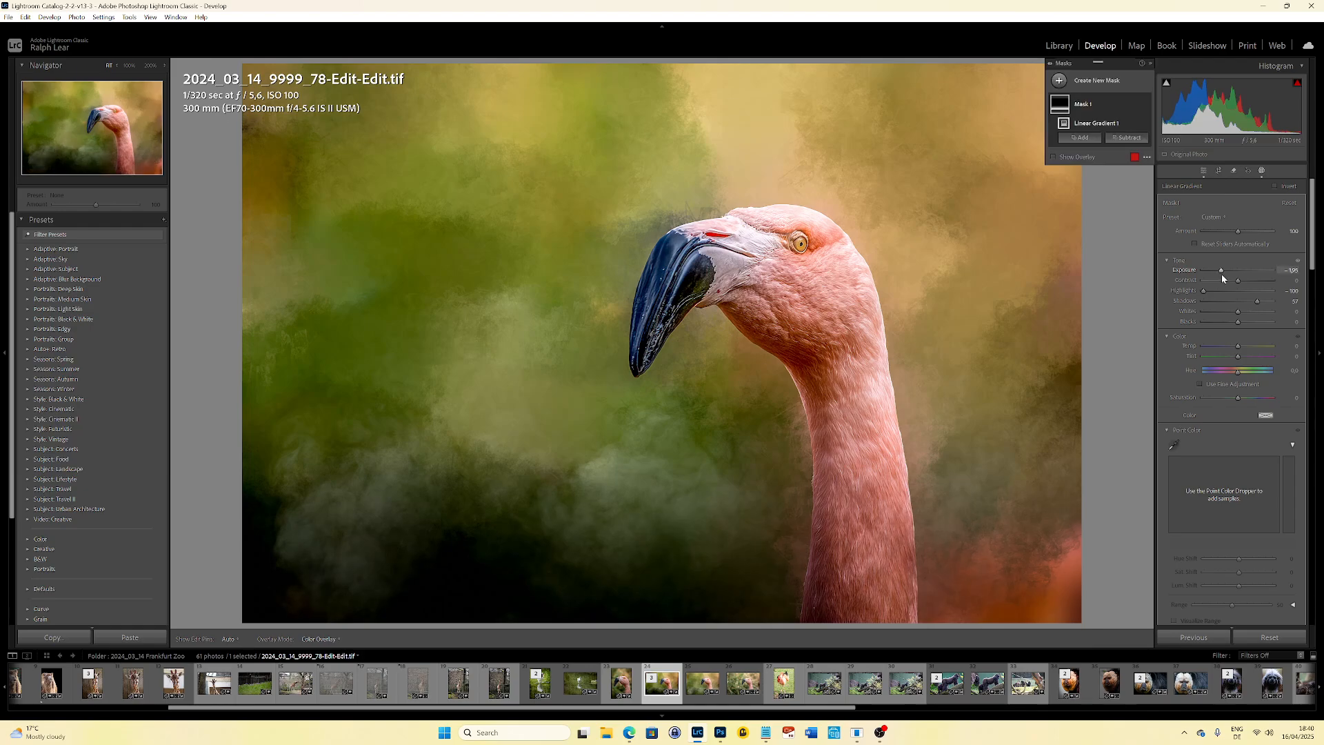
Darken the photo's edges with a post-crop vignette amount of about -24.
scroll(1269, 385, down, 10)
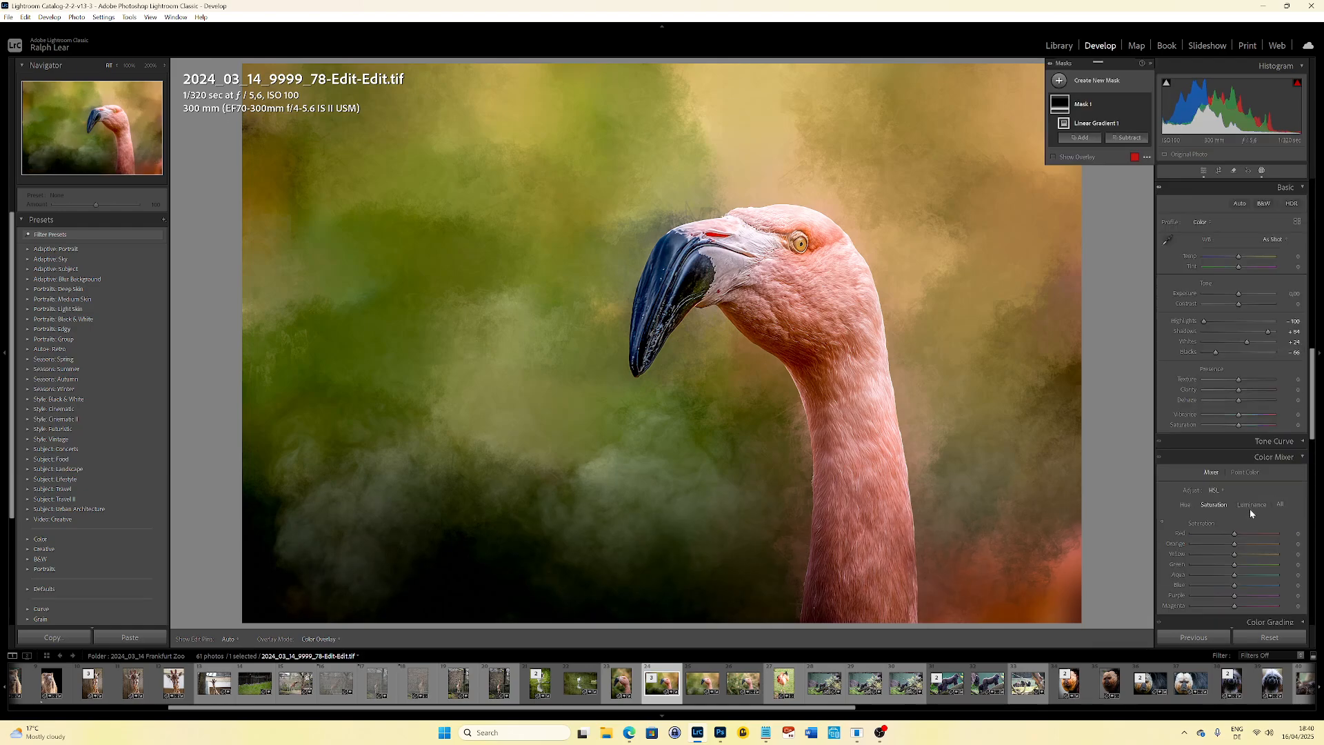
scroll(1248, 515, down, 5)
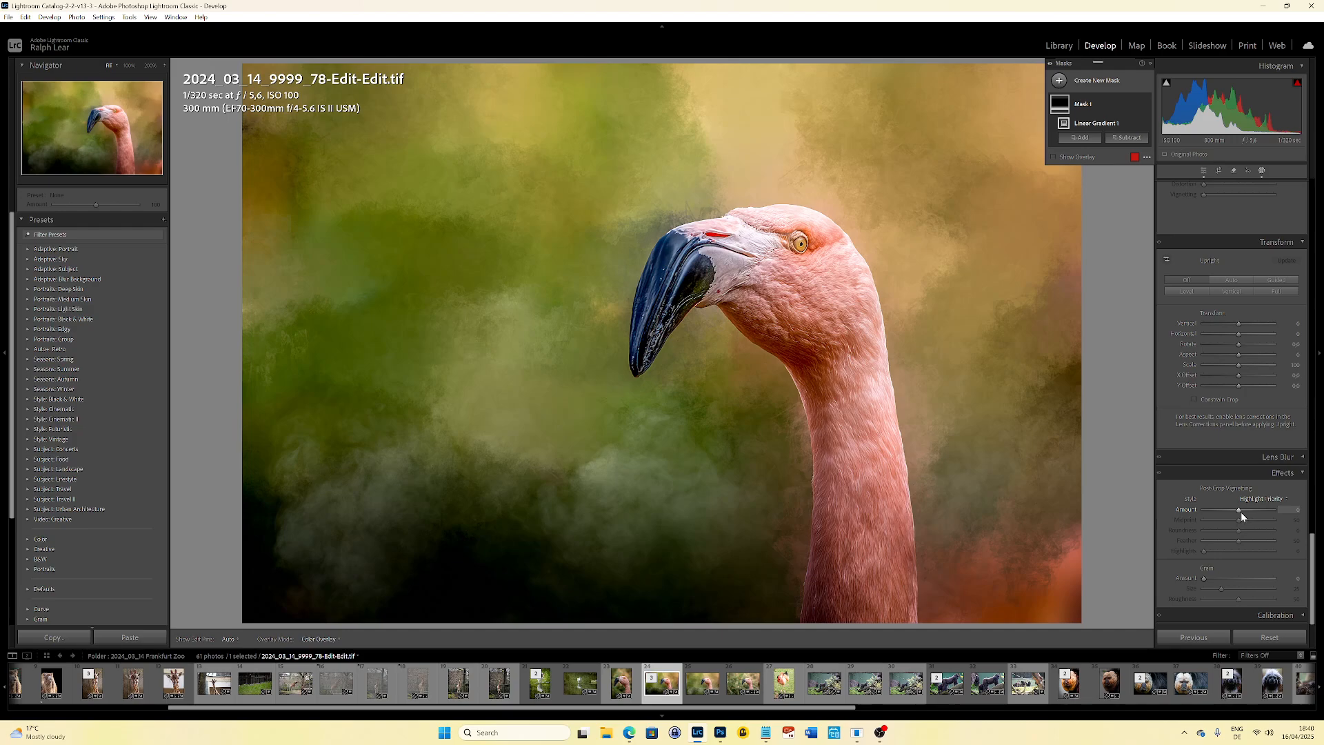
drag(1241, 513, 1234, 504)
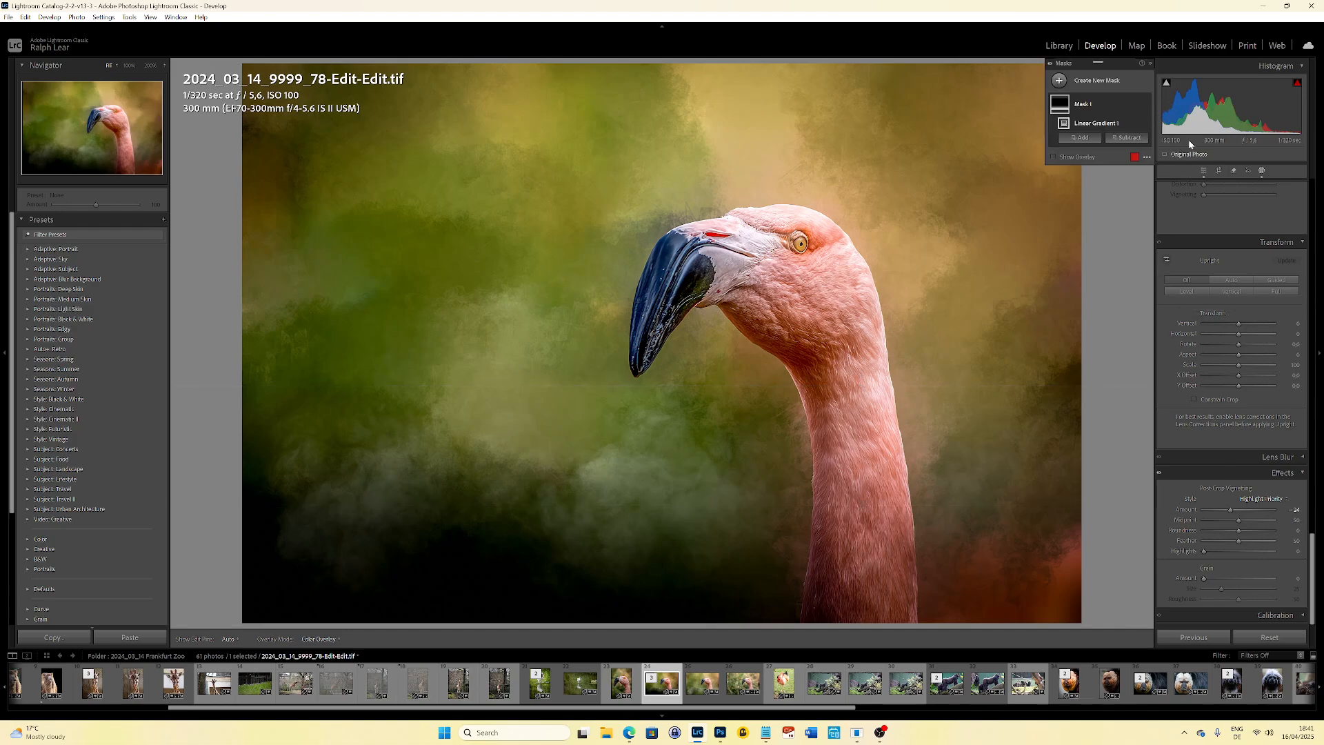
Create a new brush mask and paint it over the flamingo's eye.
click(1061, 83)
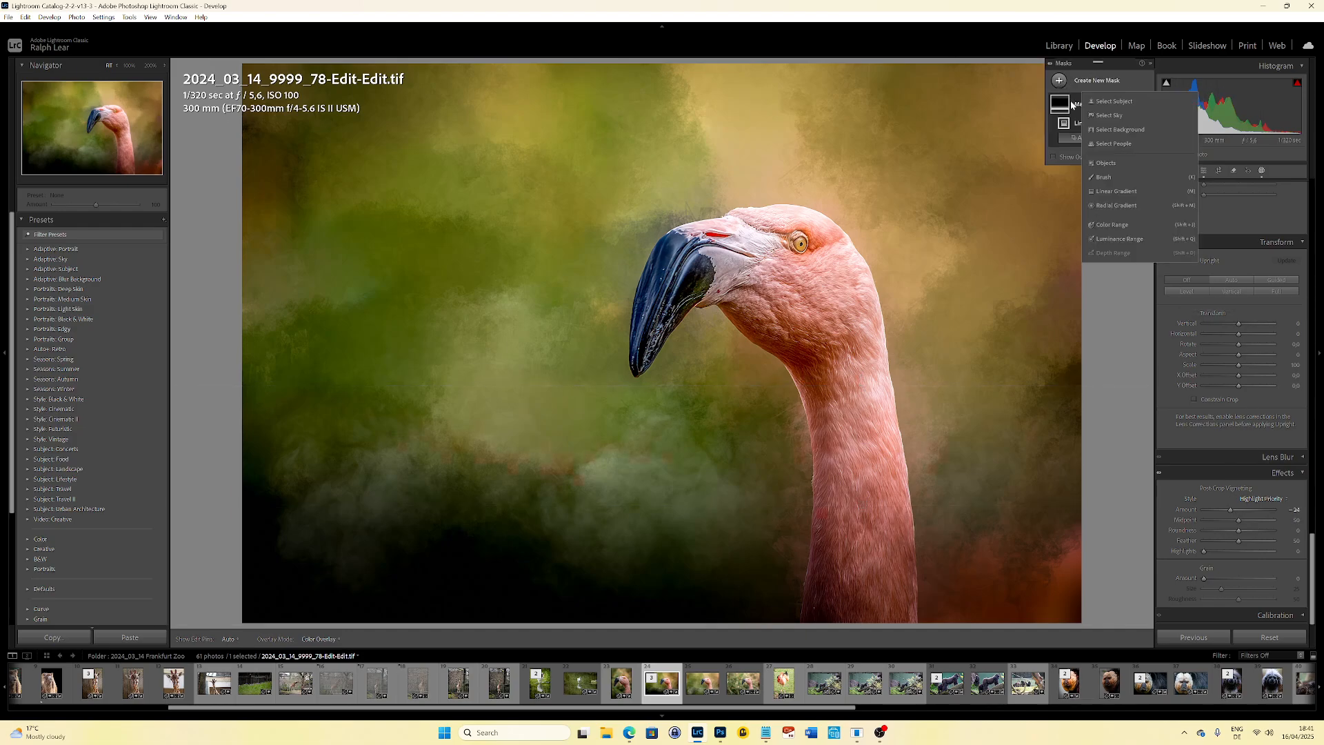
click(1107, 176)
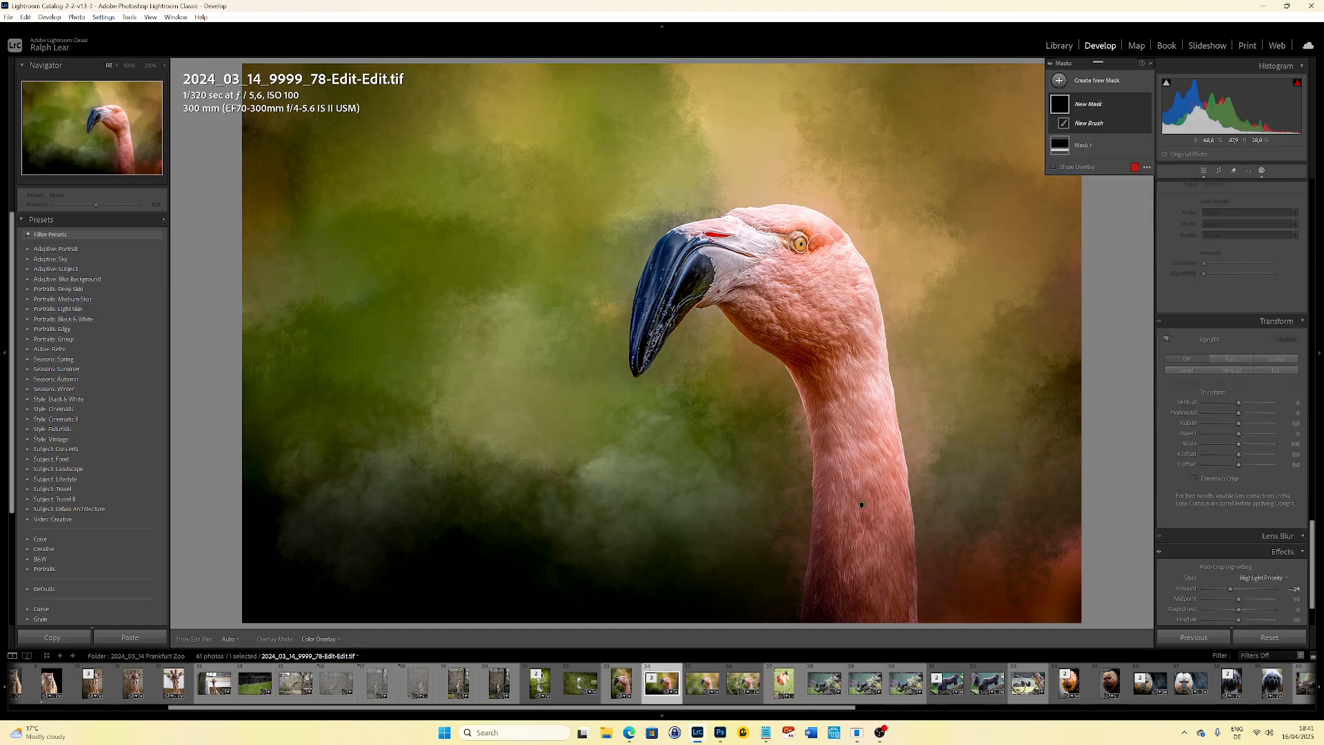
key(z)
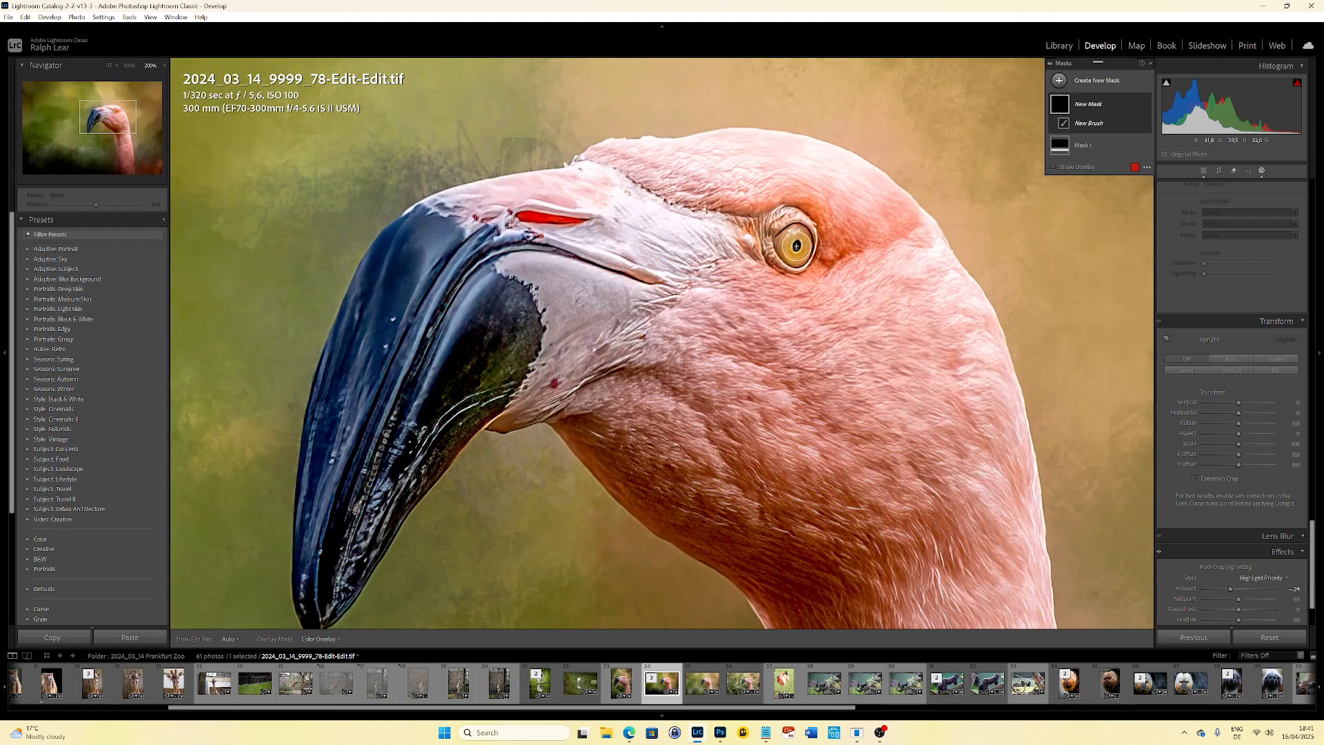
click(794, 246)
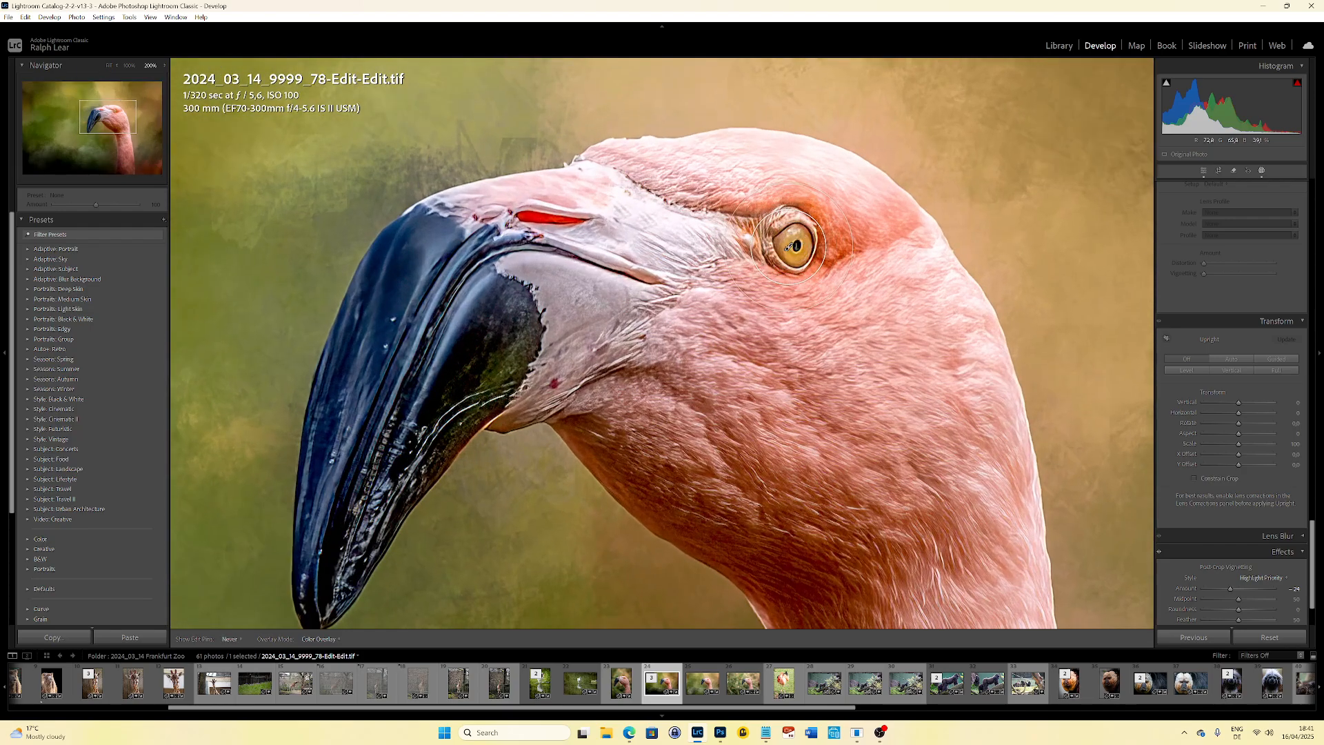
Set the eye mask's exposure to about -0.26 and its temperature to about 60, and return to the whole-image view.
scroll(1231, 248, up, 10)
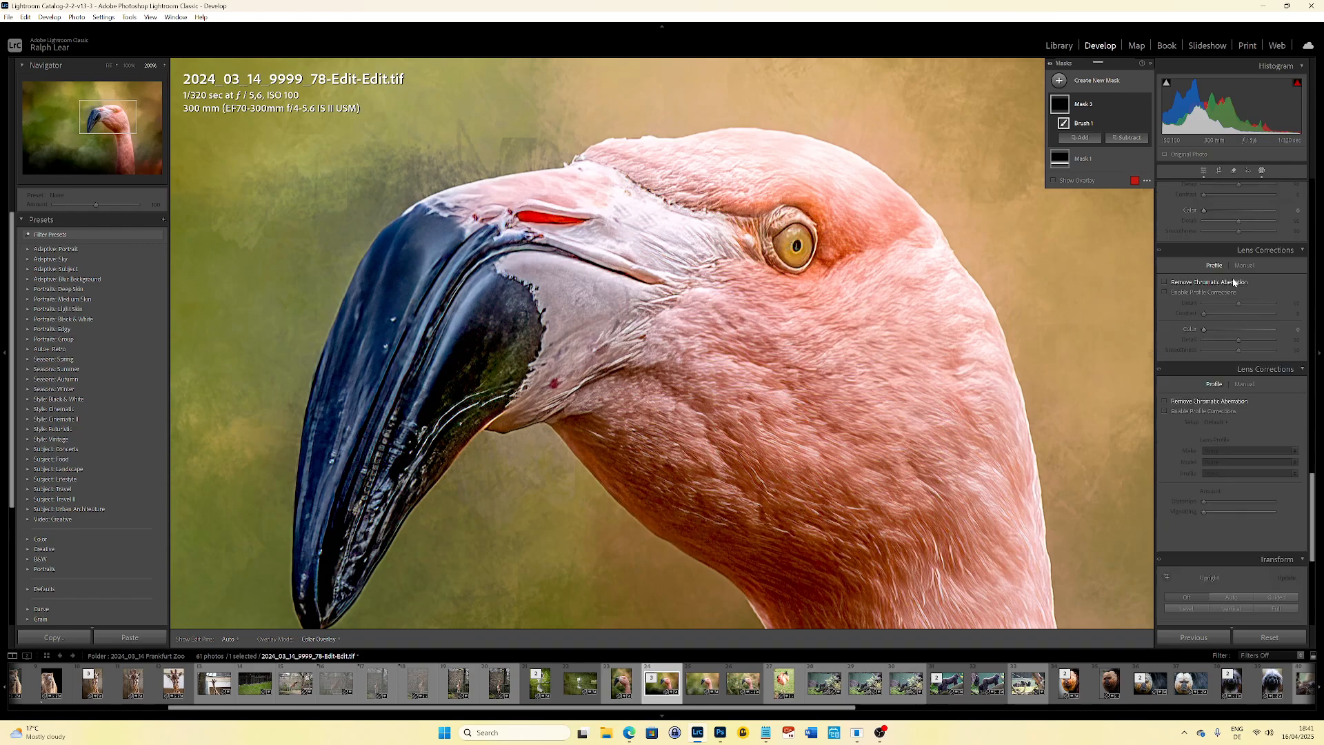
scroll(1239, 273, up, 5)
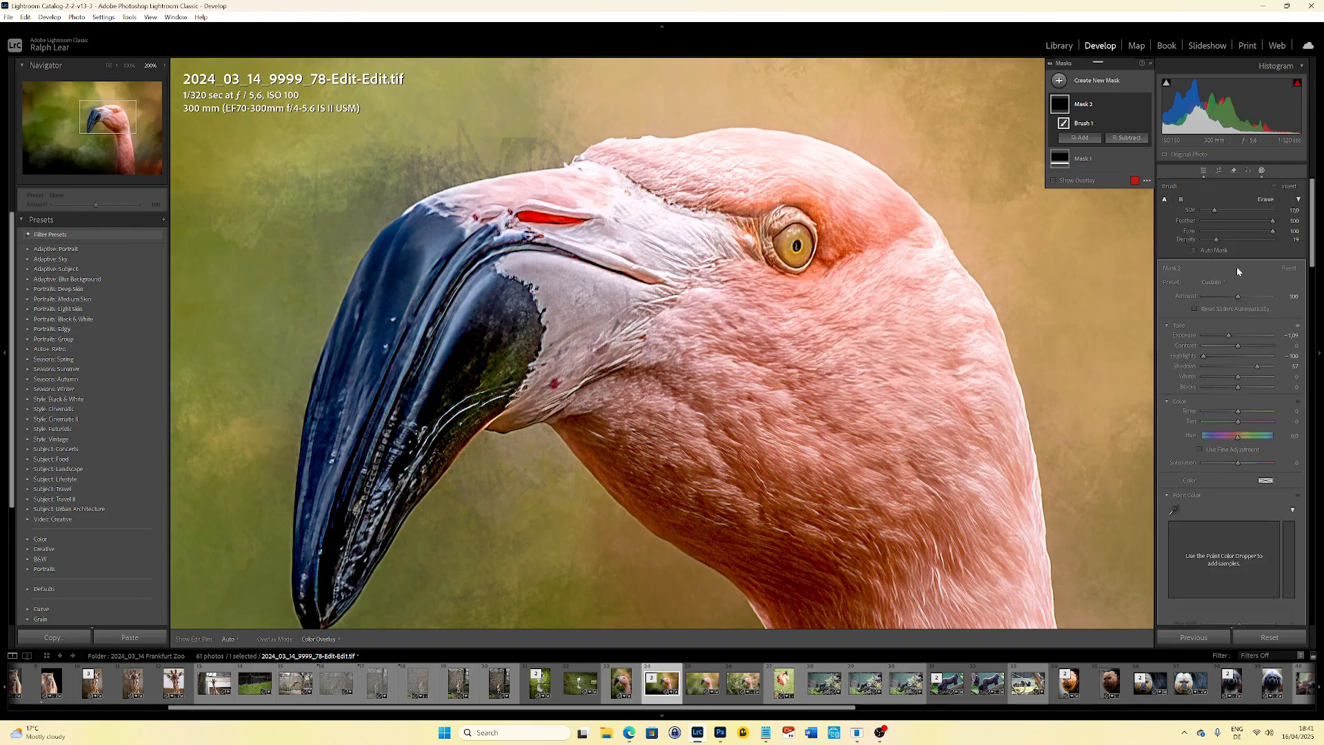
drag(1232, 336, 1235, 338)
drag(1238, 412, 1239, 414)
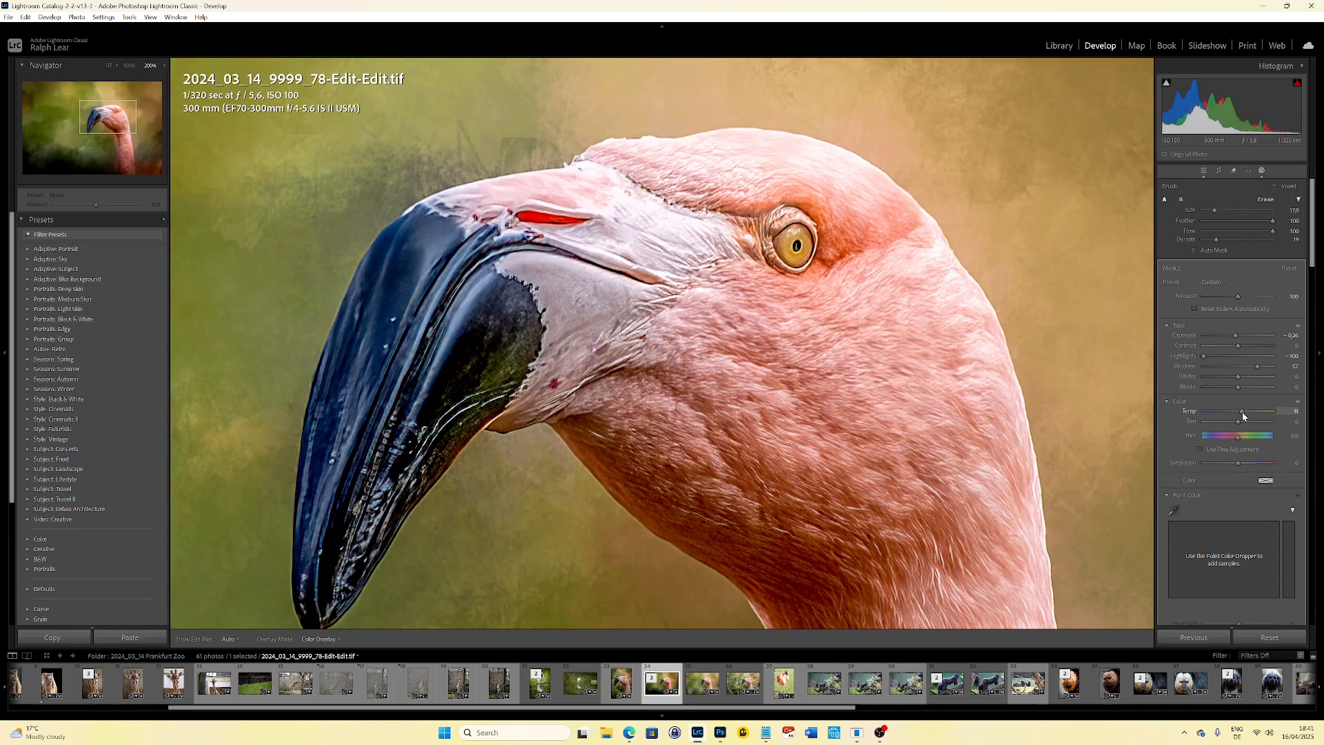
drag(1242, 415, 1259, 412)
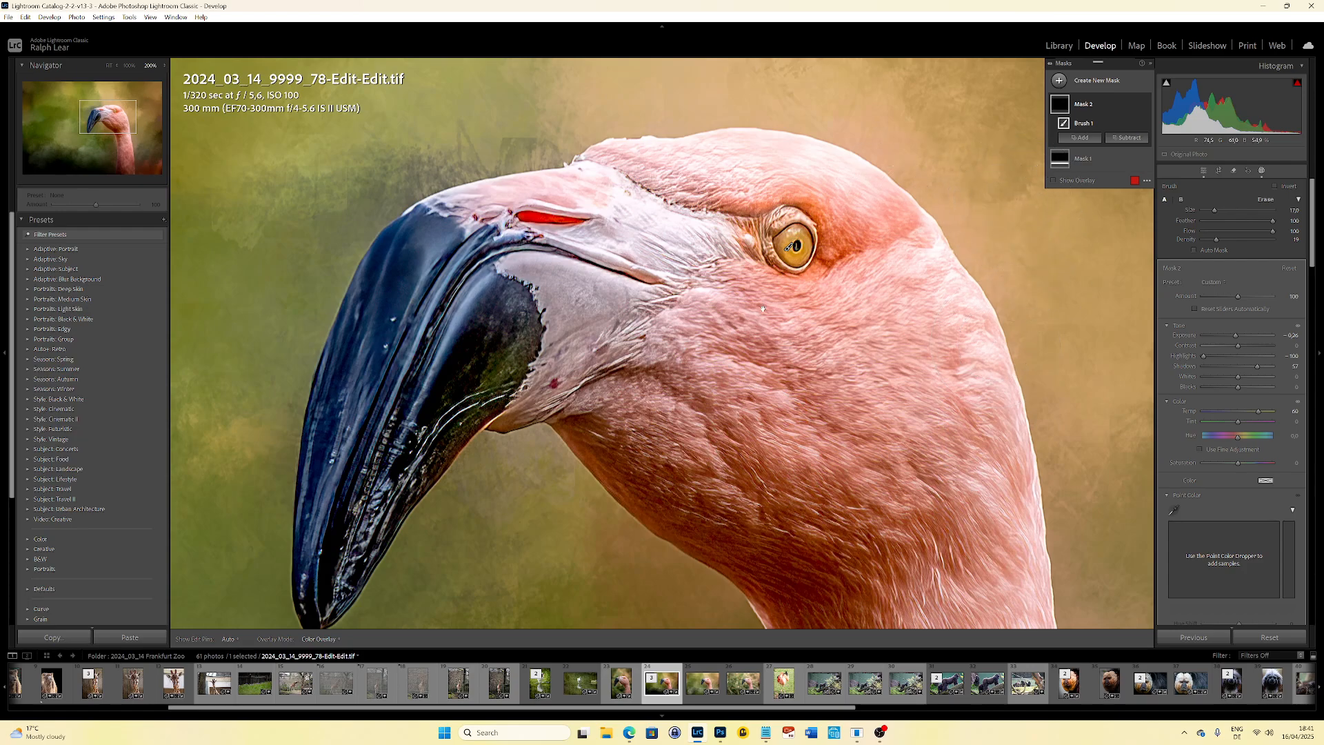
key(alt)
key(z)
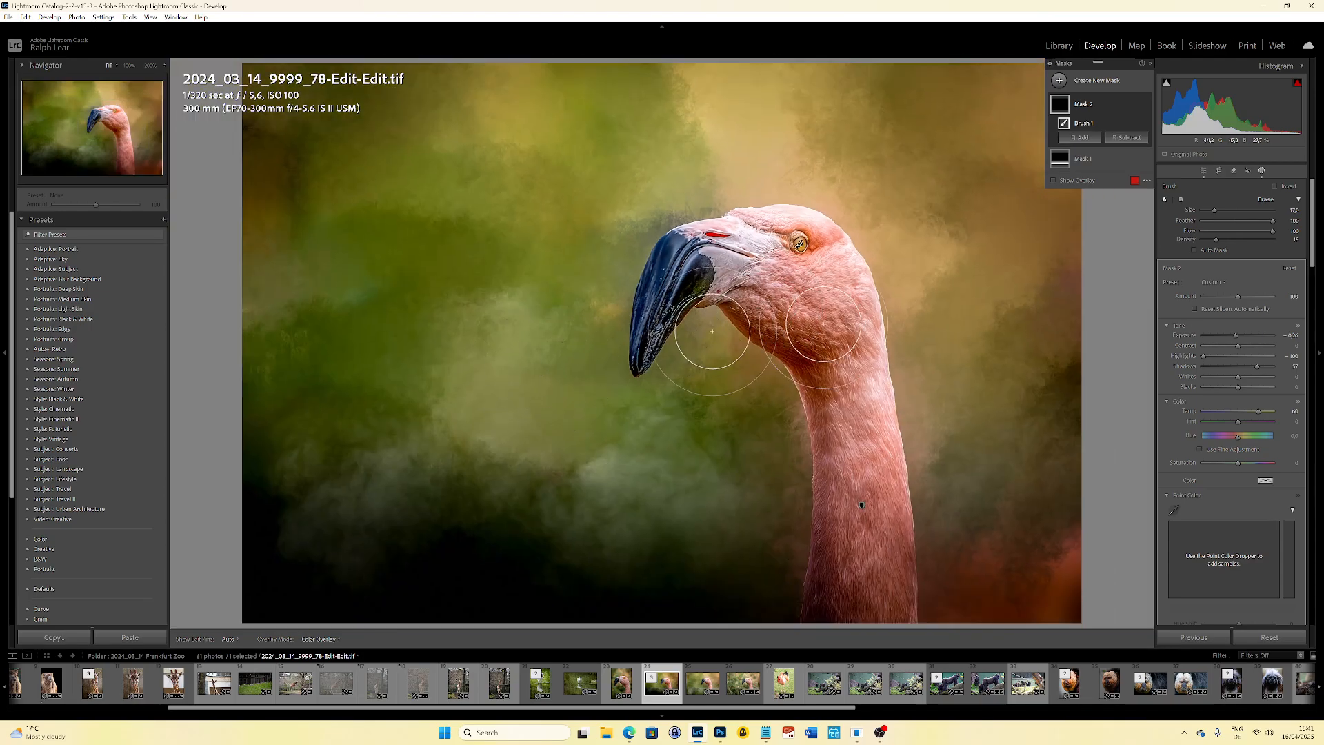